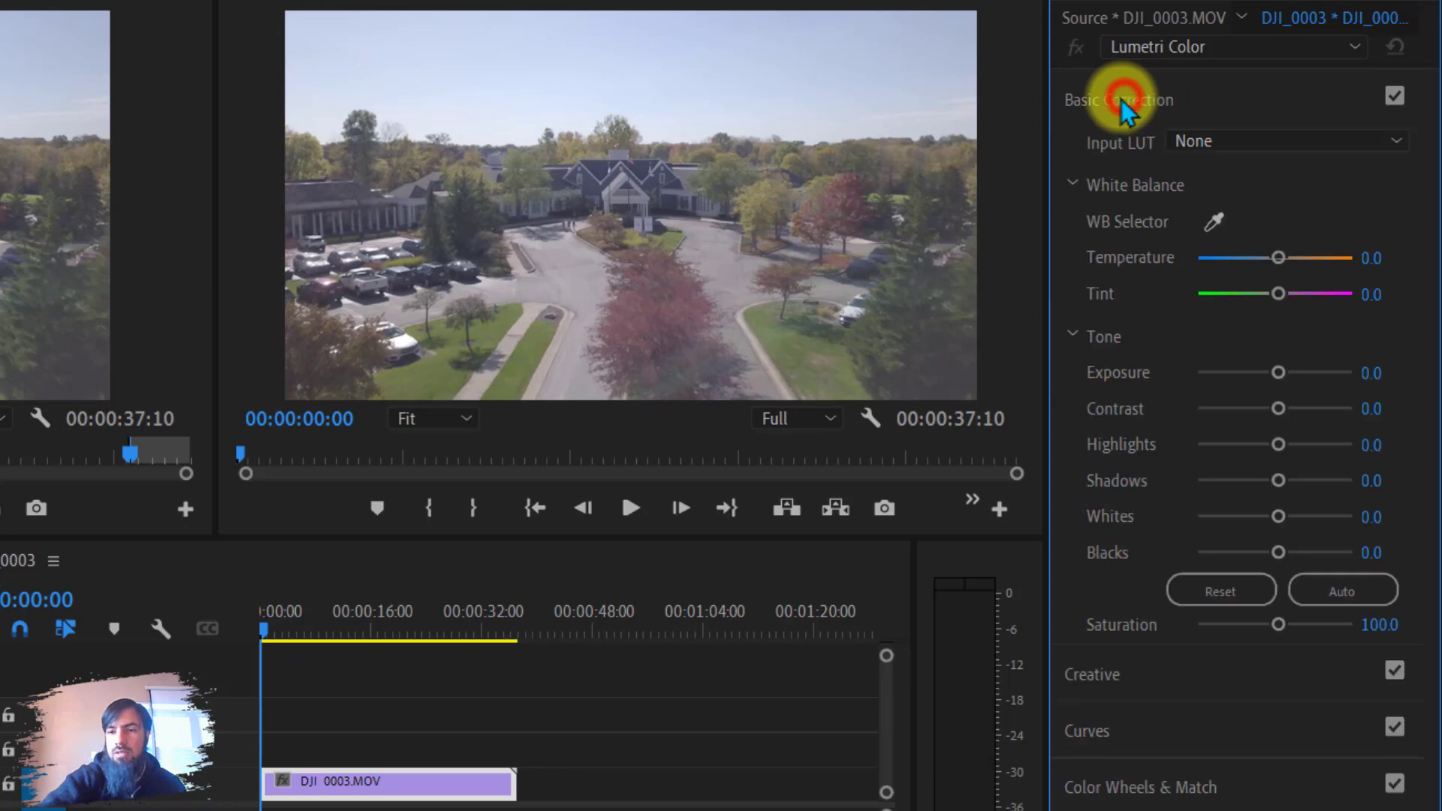
Try applying the ALEXA_Default_LogC2Rec709 input LUT in Basic Correction, then set the Input LUT back to None.
{"action": "left_click", "coordinate": [1119, 101]}
{"action": "left_click", "coordinate": [1110, 99]}
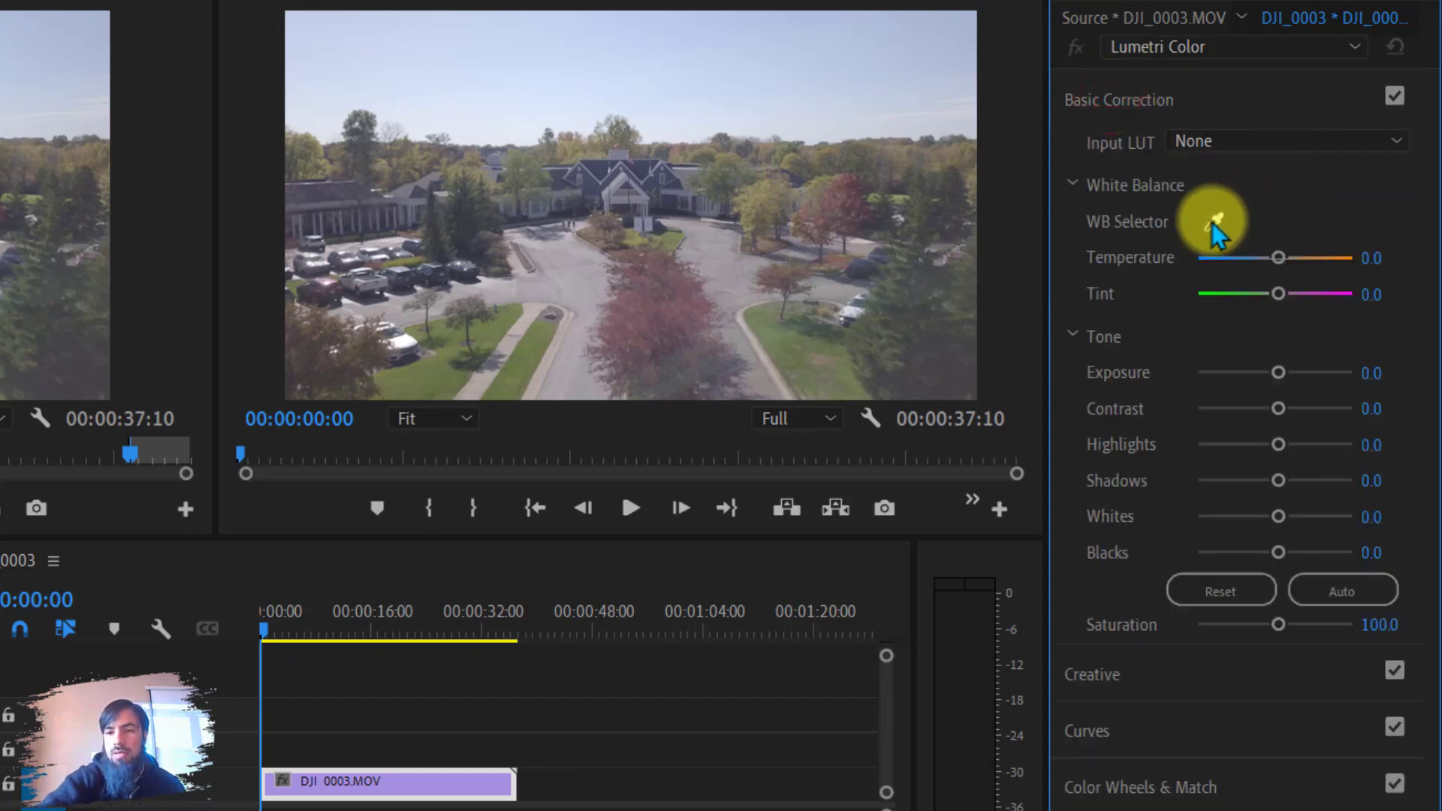
{"action": "left_click", "coordinate": [1233, 141]}
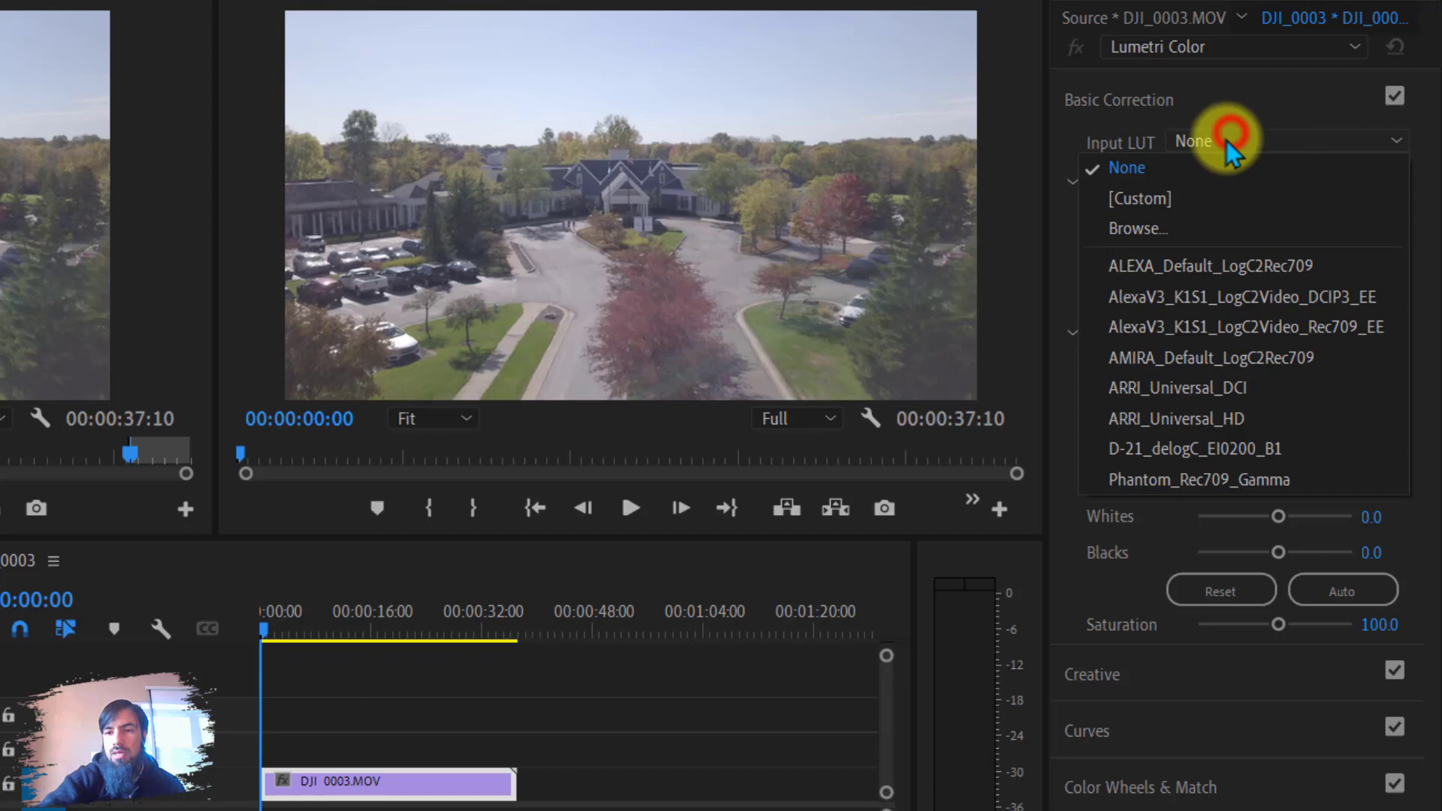
{"action": "left_click", "coordinate": [1215, 276]}
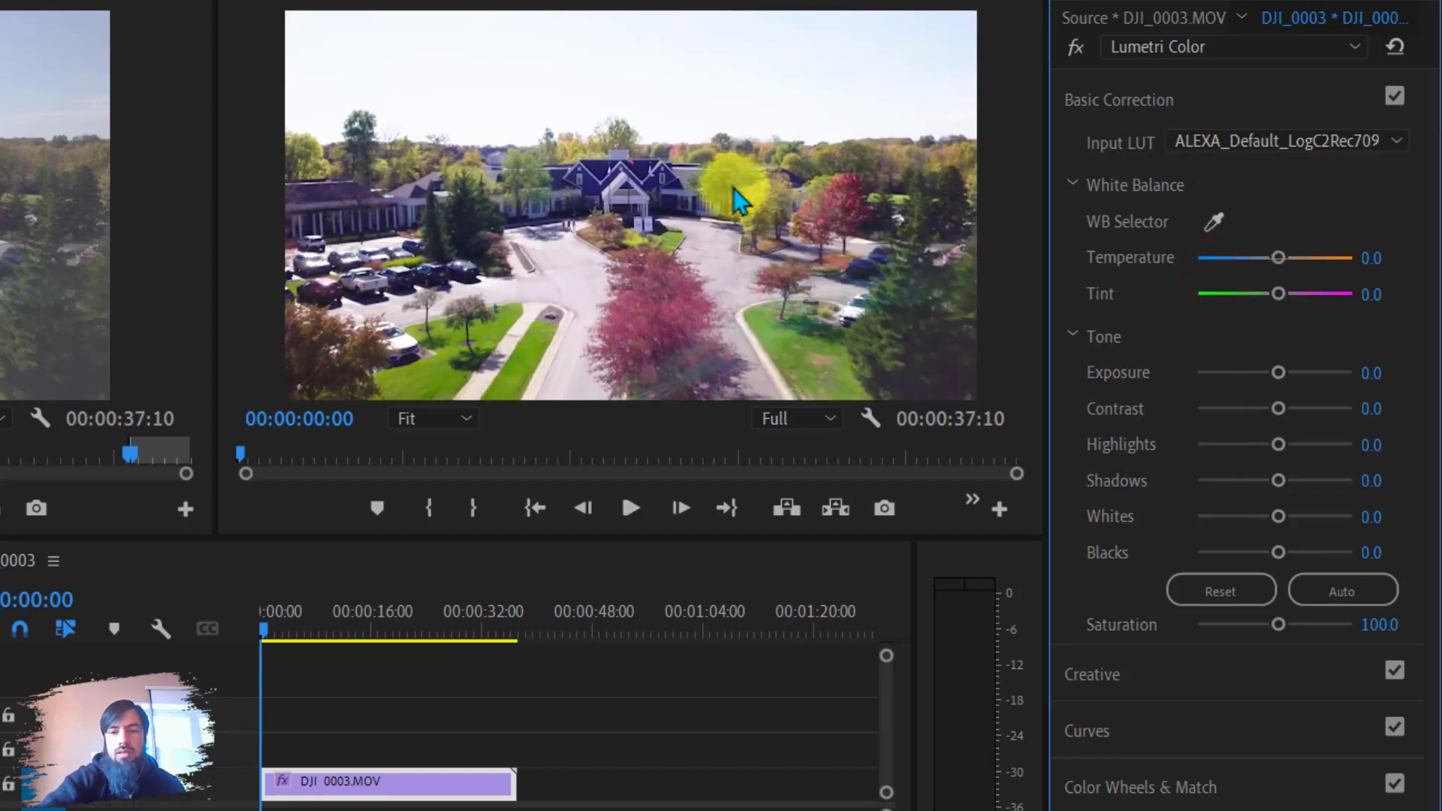
{"action": "left_click", "coordinate": [1332, 146]}
{"action": "left_click", "coordinate": [1122, 181]}
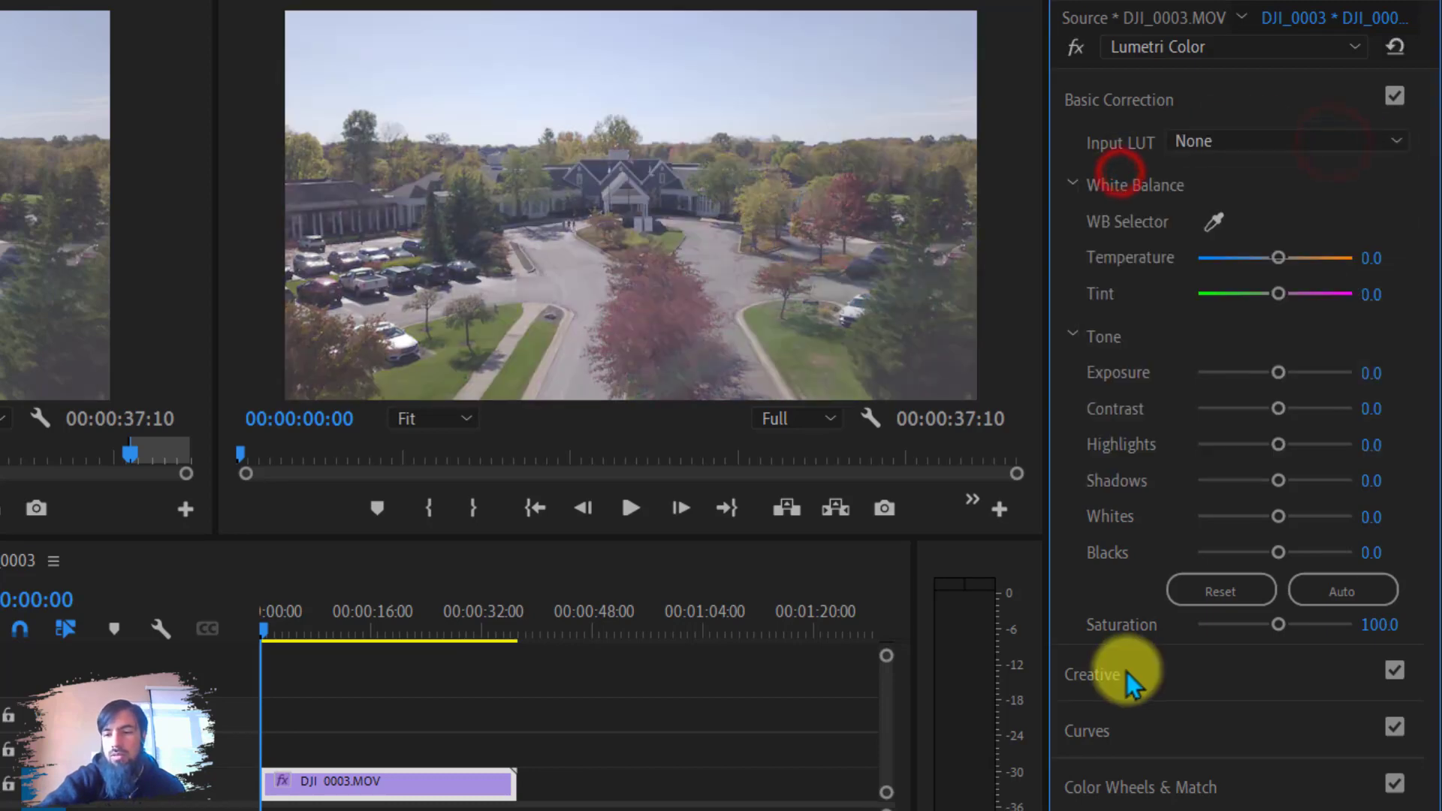
Try the Fuji ETERNA 250D Kodak 2395 creative Look, then set the Look back to None.
{"action": "left_click", "coordinate": [1126, 673]}
{"action": "left_click", "coordinate": [1113, 149]}
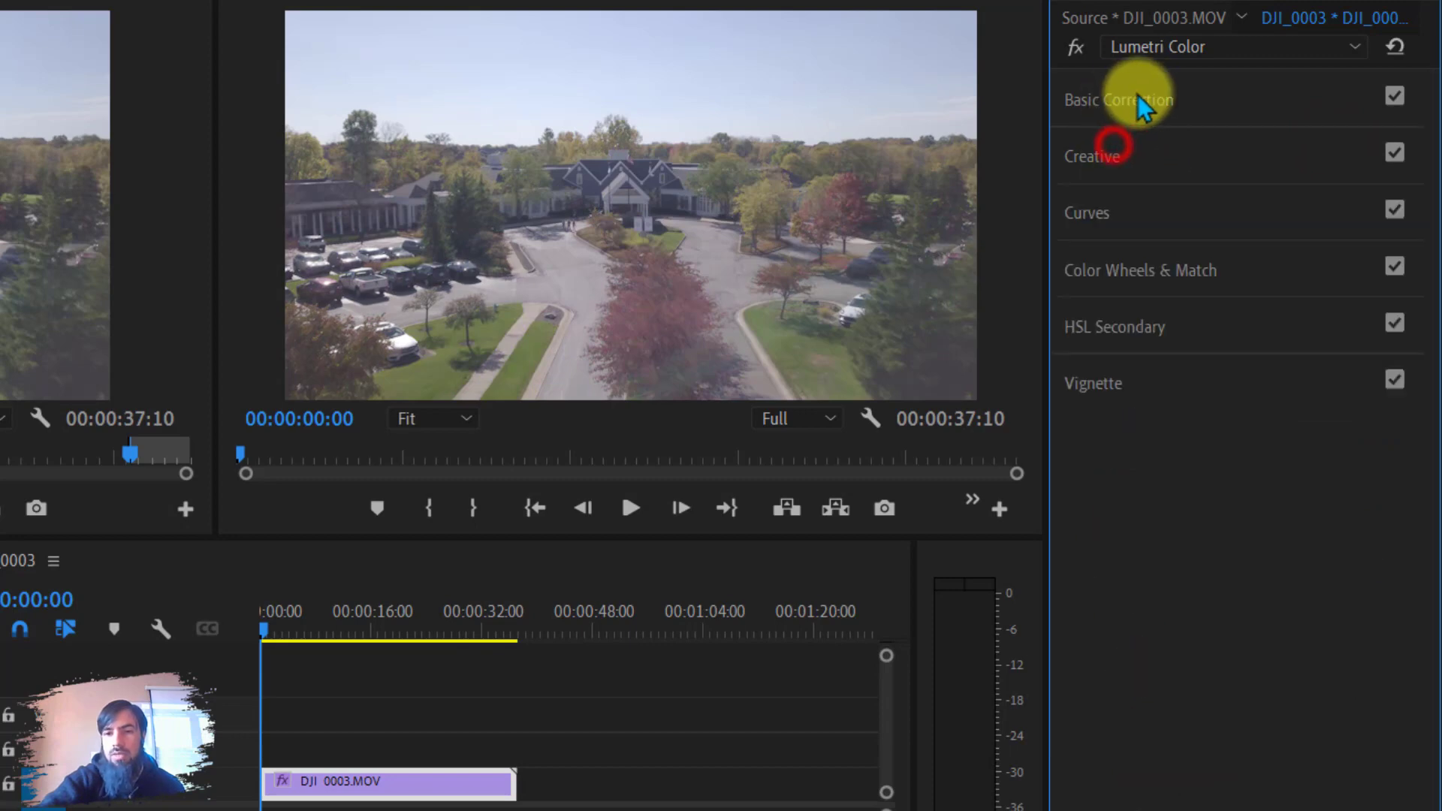
{"action": "left_click", "coordinate": [1123, 167]}
{"action": "left_click", "coordinate": [1235, 199]}
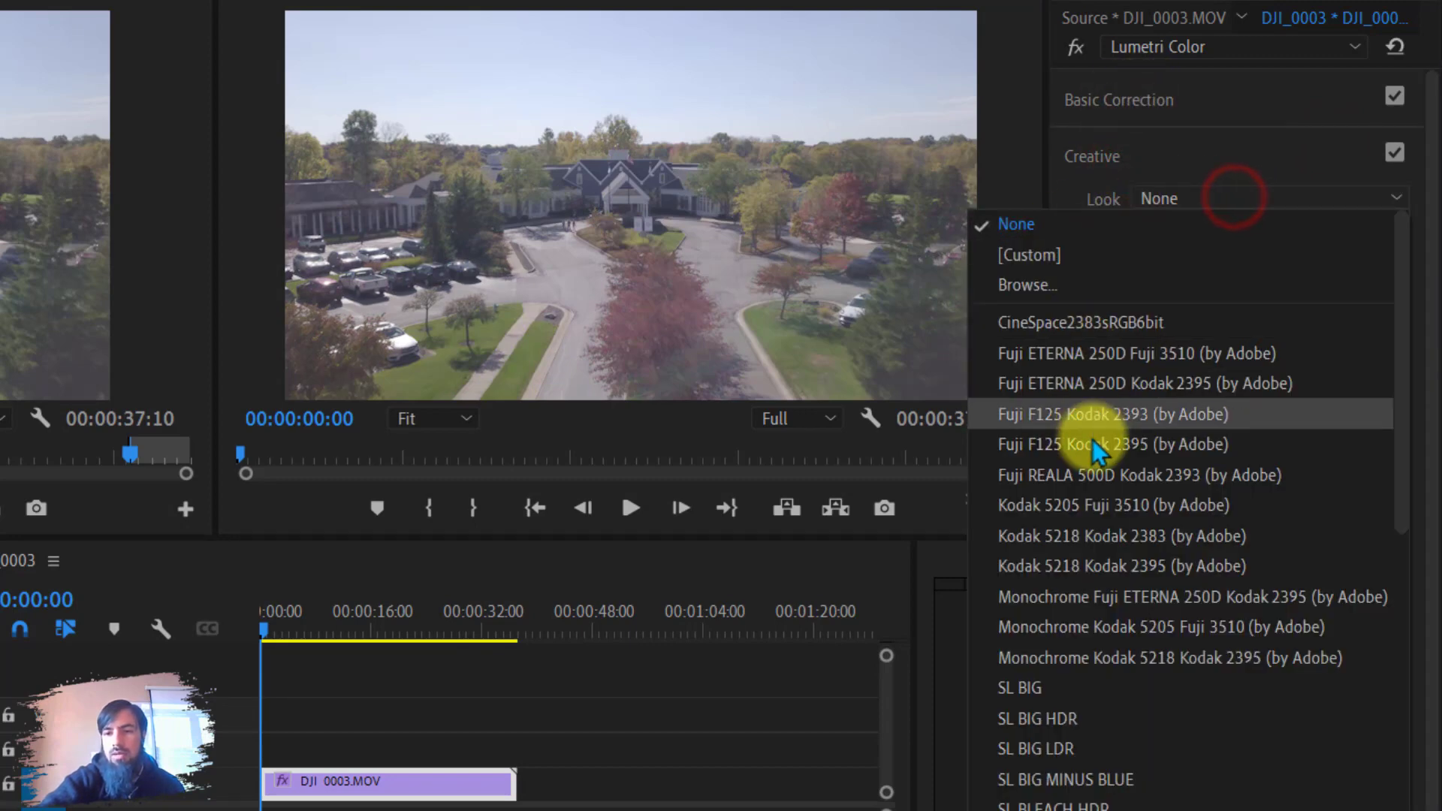
{"action": "left_click", "coordinate": [1111, 383]}
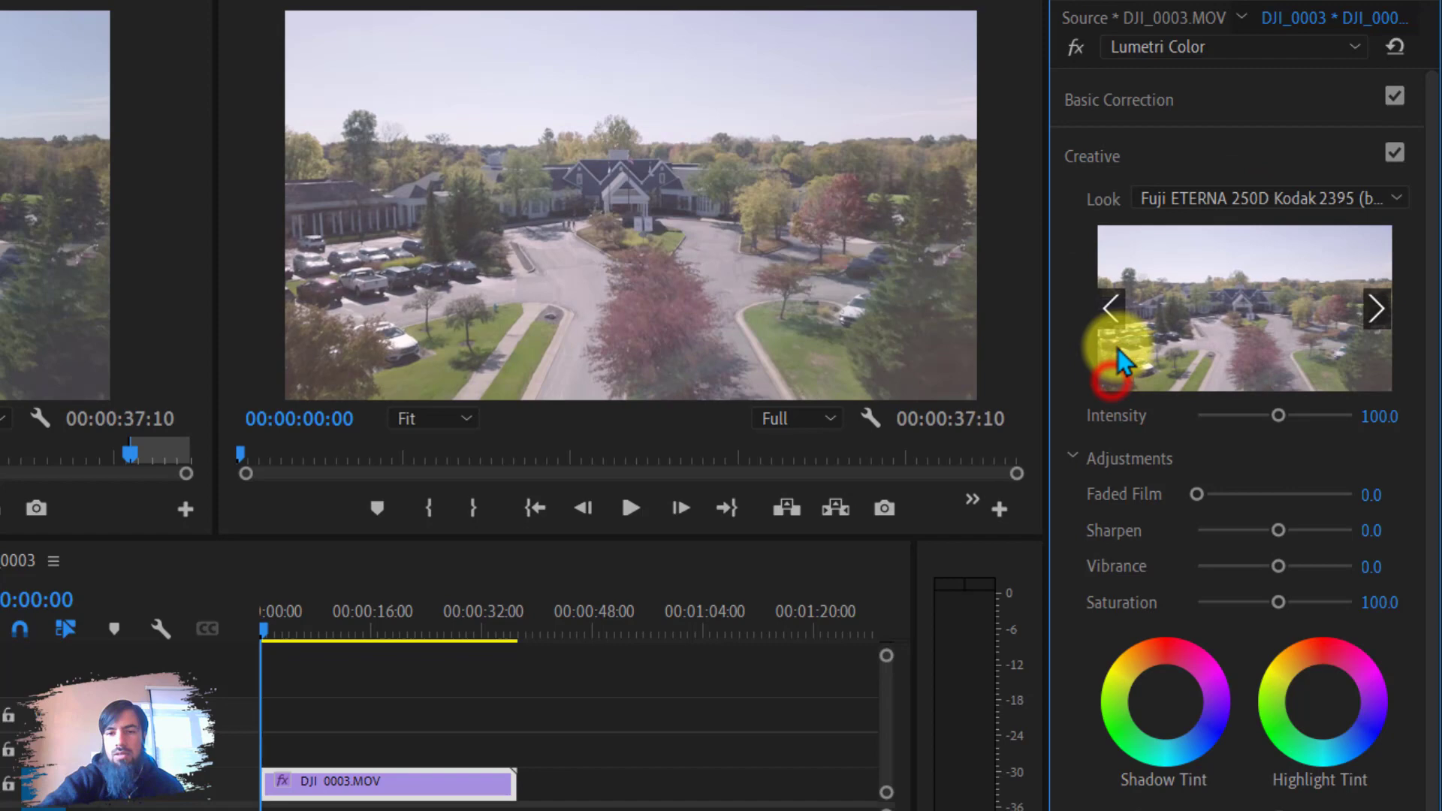
{"action": "left_click", "coordinate": [1224, 204]}
{"action": "left_click", "coordinate": [1055, 231]}
Open the Lumetri Scopes panel and display the waveform scope with Luma waveform type.
{"action": "left_click", "coordinate": [1142, 96]}
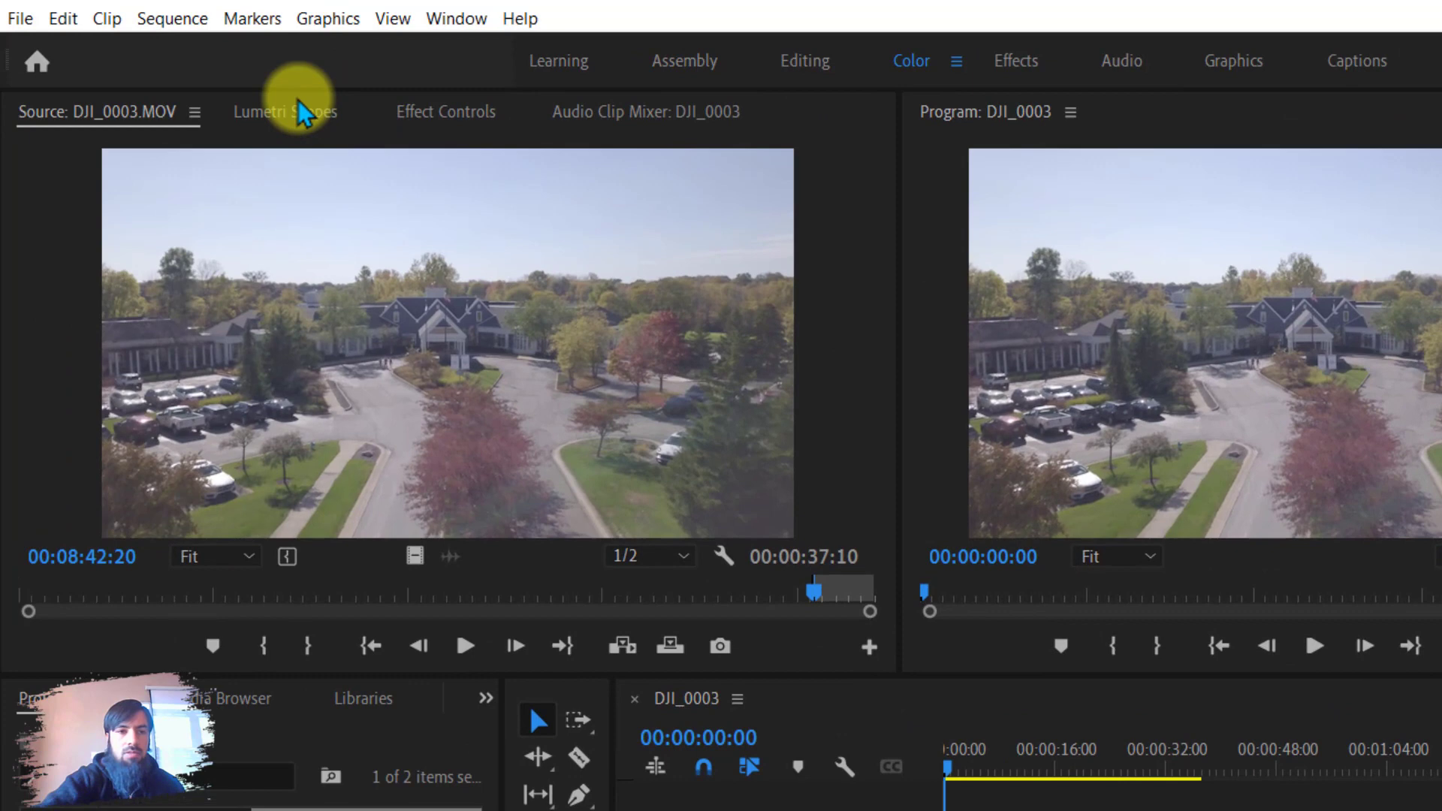
{"action": "left_click", "coordinate": [299, 112]}
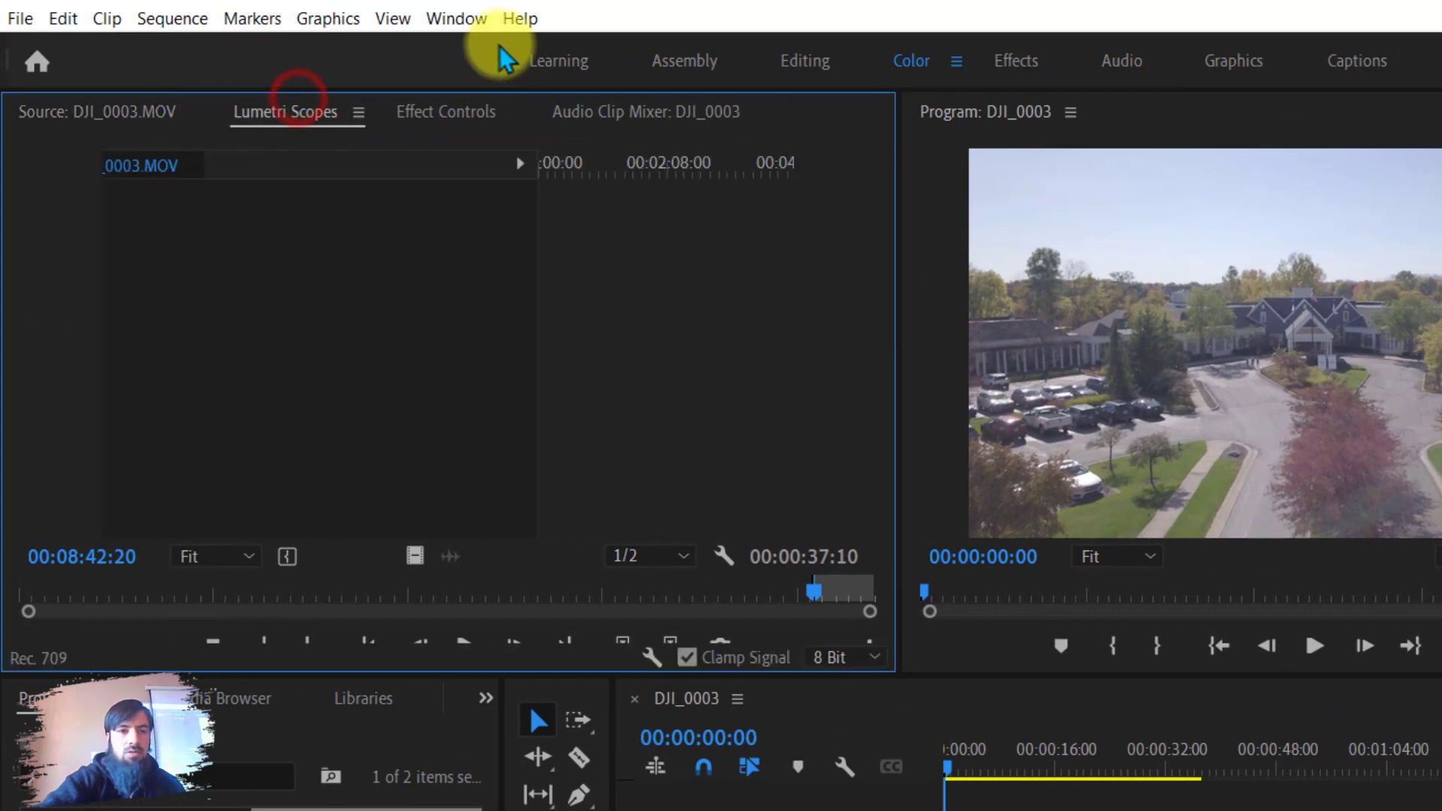
{"action": "left_click", "coordinate": [451, 19]}
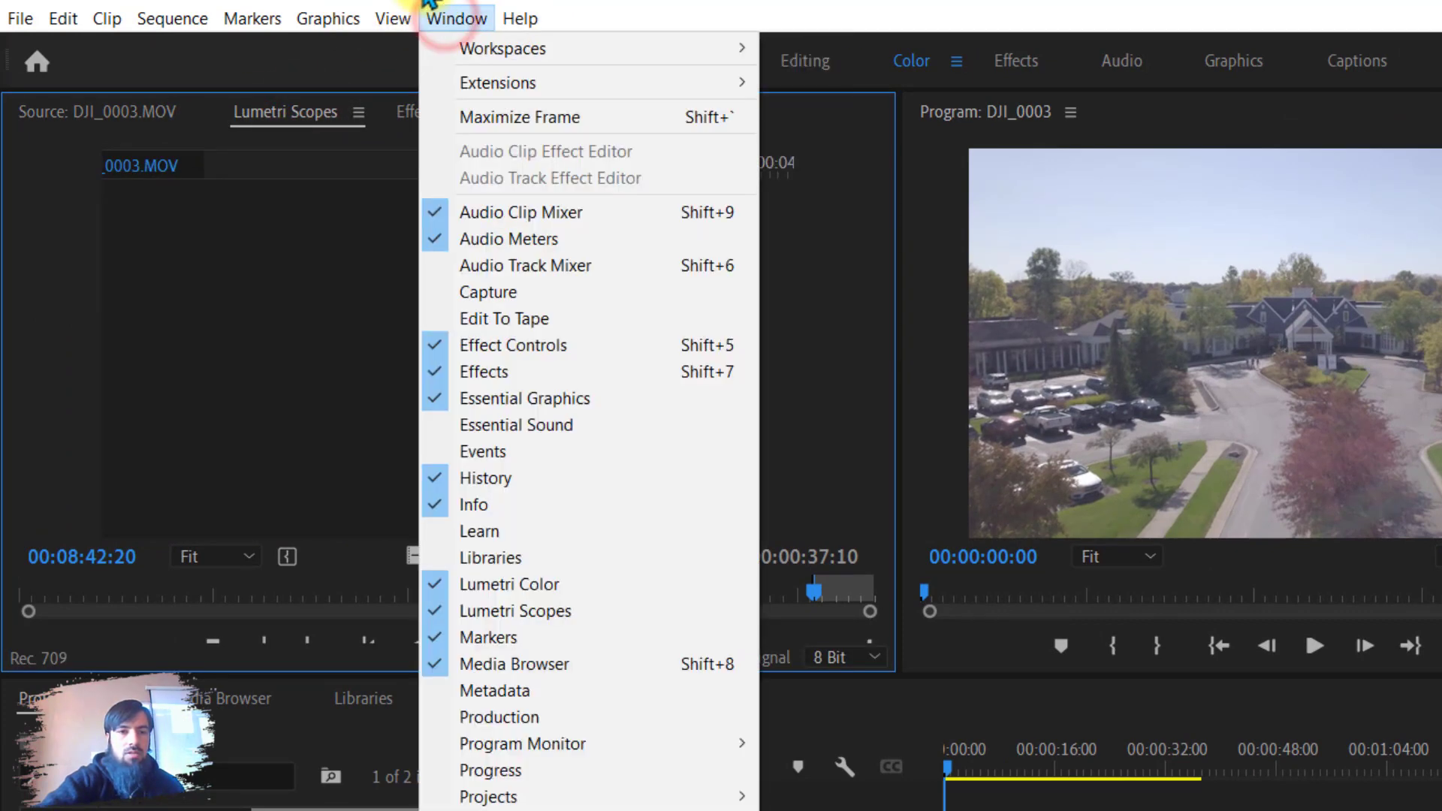
{"action": "left_click", "coordinate": [528, 612]}
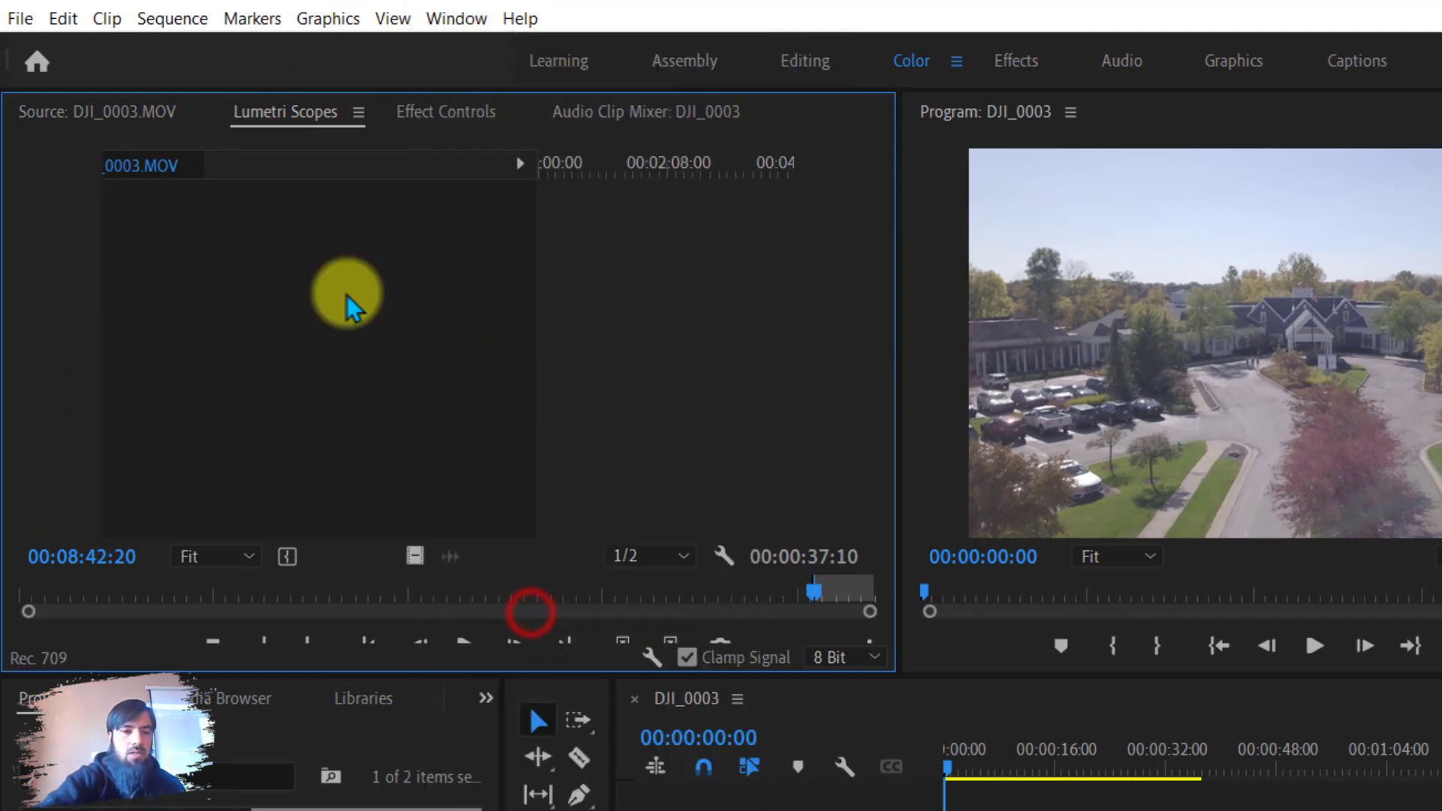
{"action": "left_click", "coordinate": [395, 113]}
{"action": "left_click", "coordinate": [309, 107]}
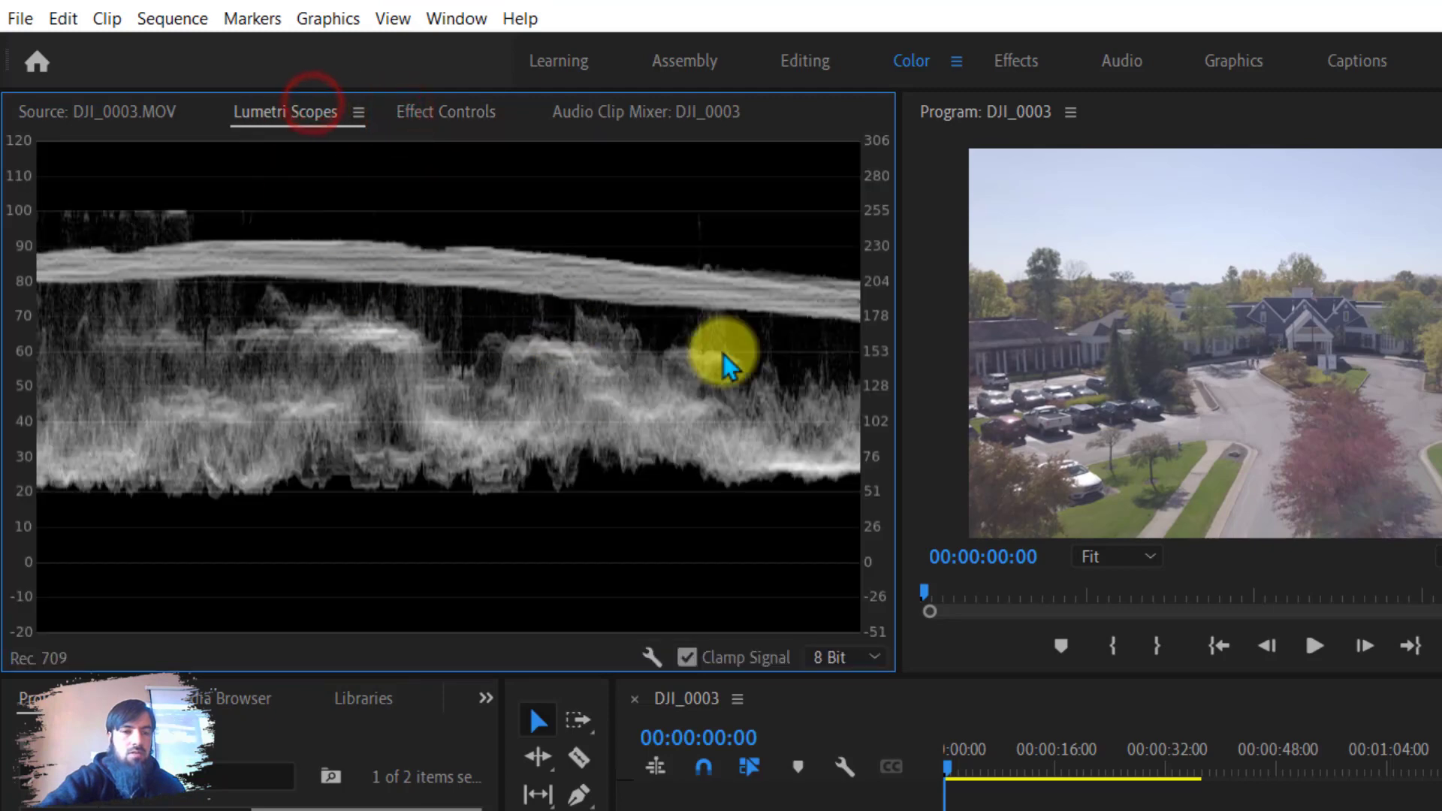
{"action": "right_click", "coordinate": [485, 359]}
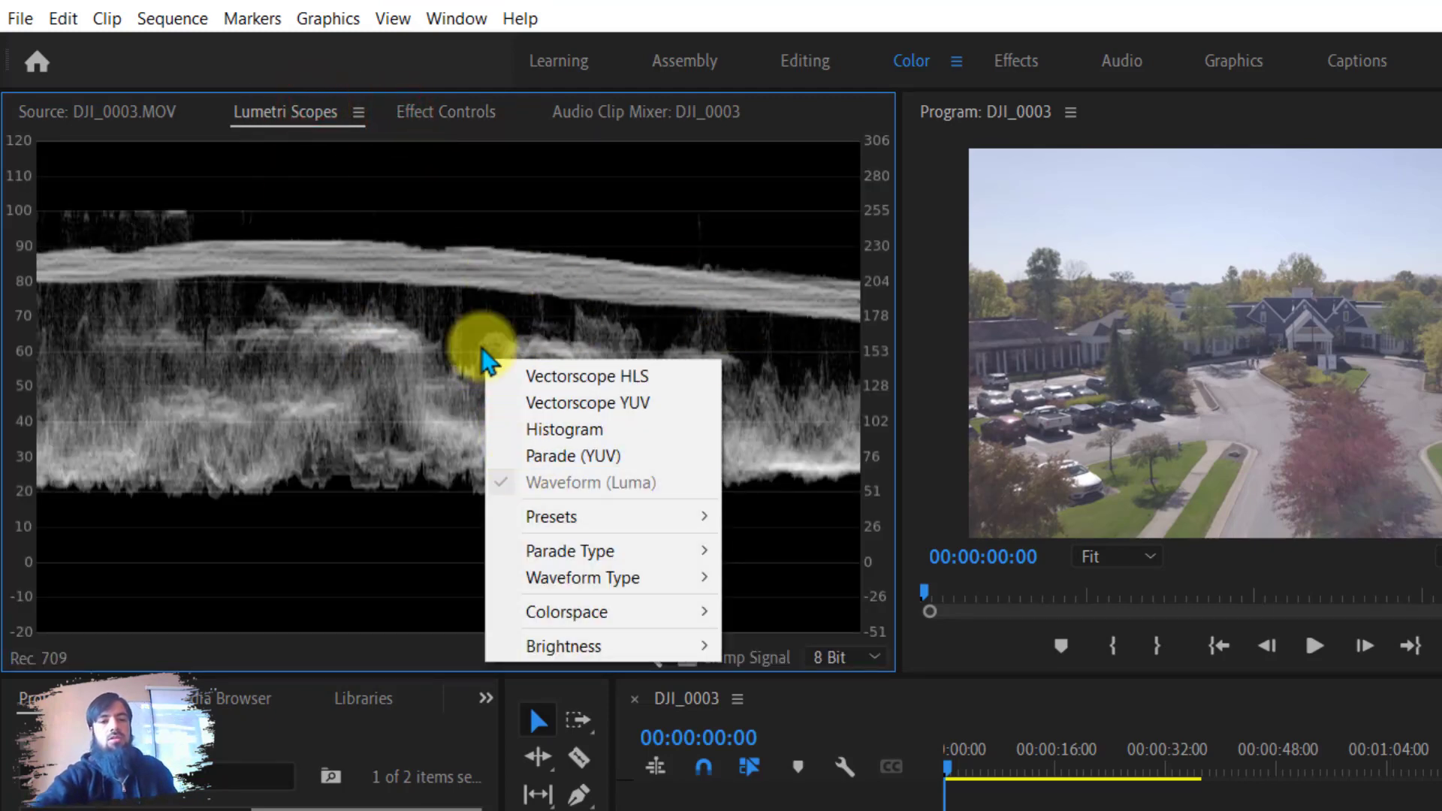
{"action": "mouse_move", "coordinate": [601, 577]}
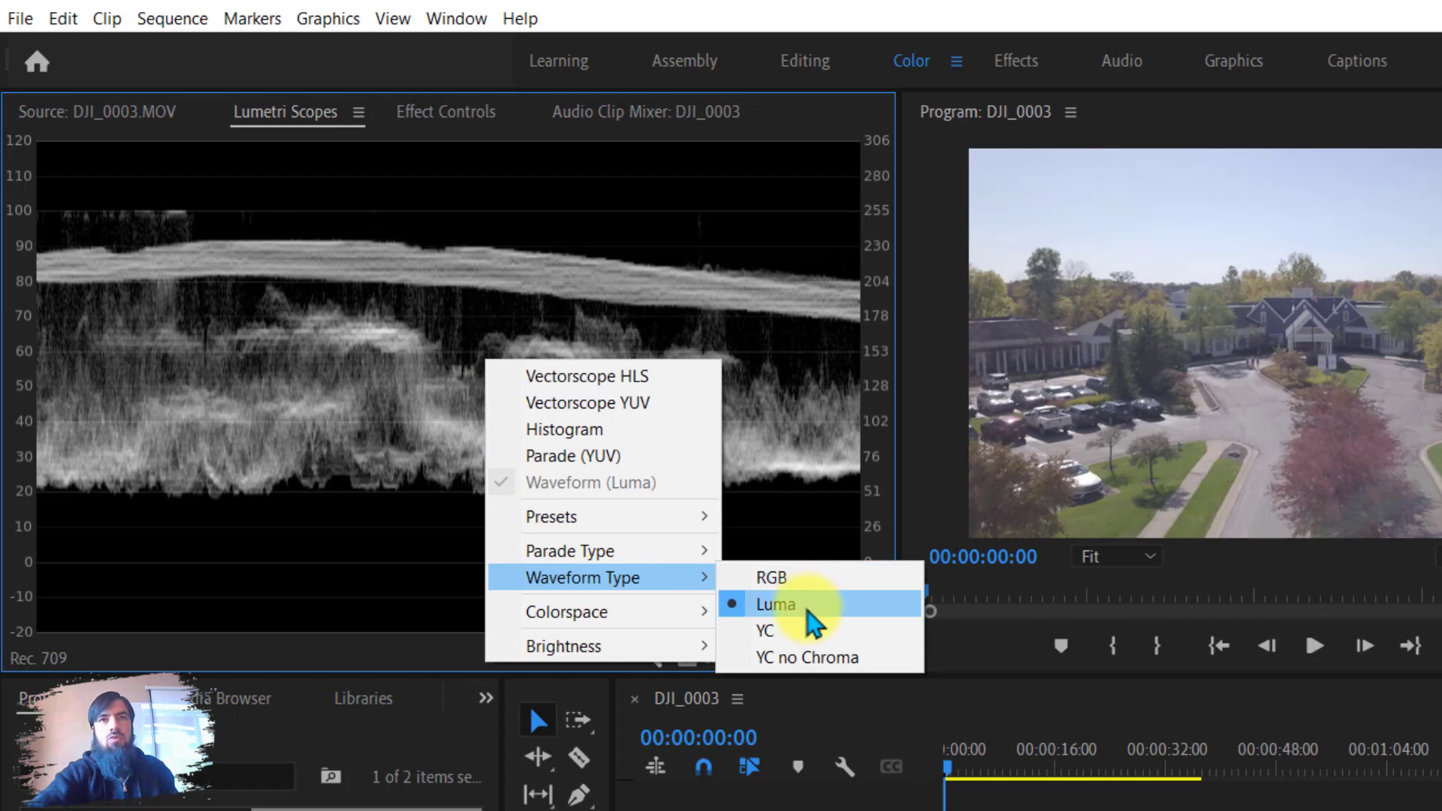
{"action": "left_click", "coordinate": [805, 605]}
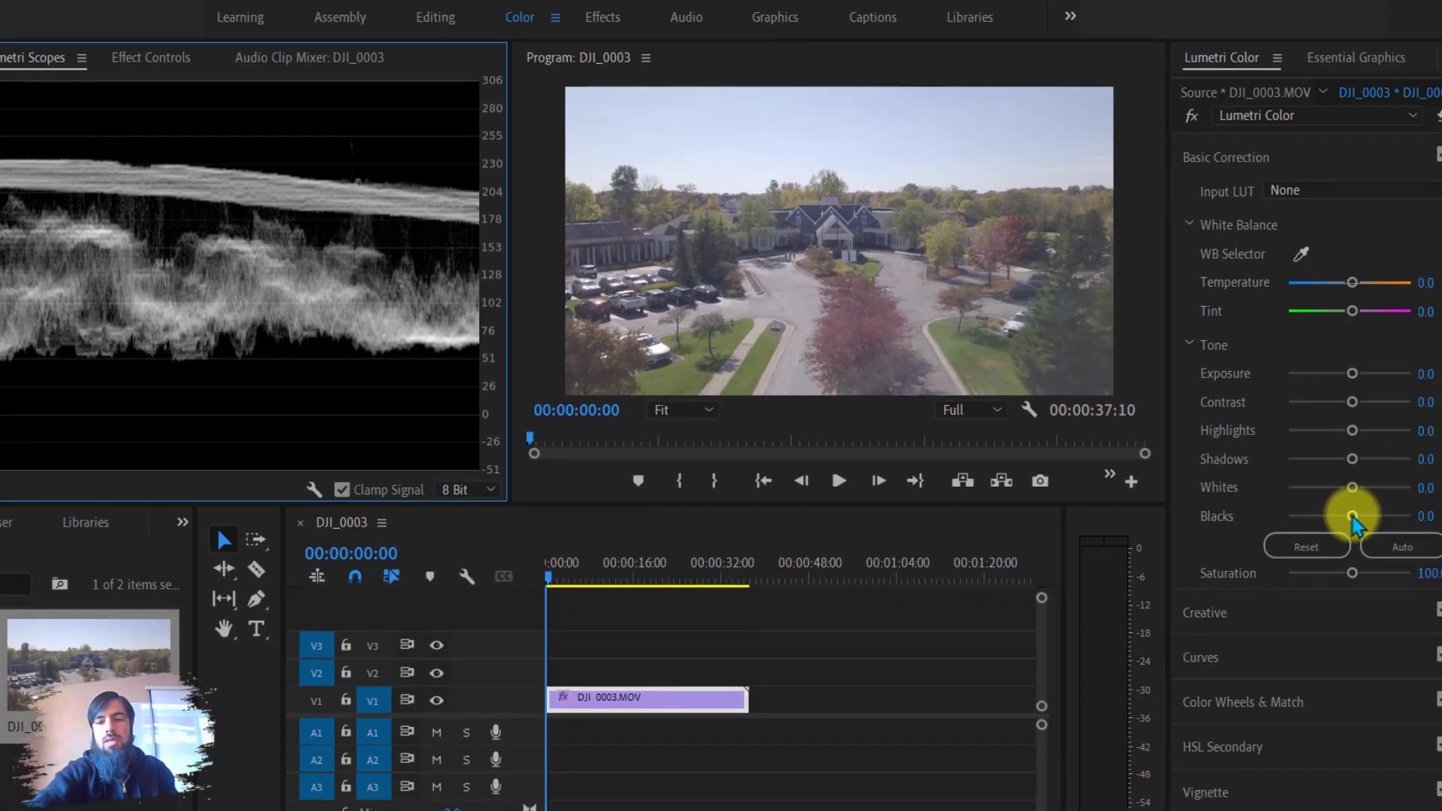
Set tone to Contrast 46.9, Highlights -29.2, Shadows -39.8, Whites 8.0, Blacks -82.3, and compare by toggling the effect bypass.
{"action": "left_click_drag", "start_coordinate": [1351, 516], "coordinate": [1289, 516]}
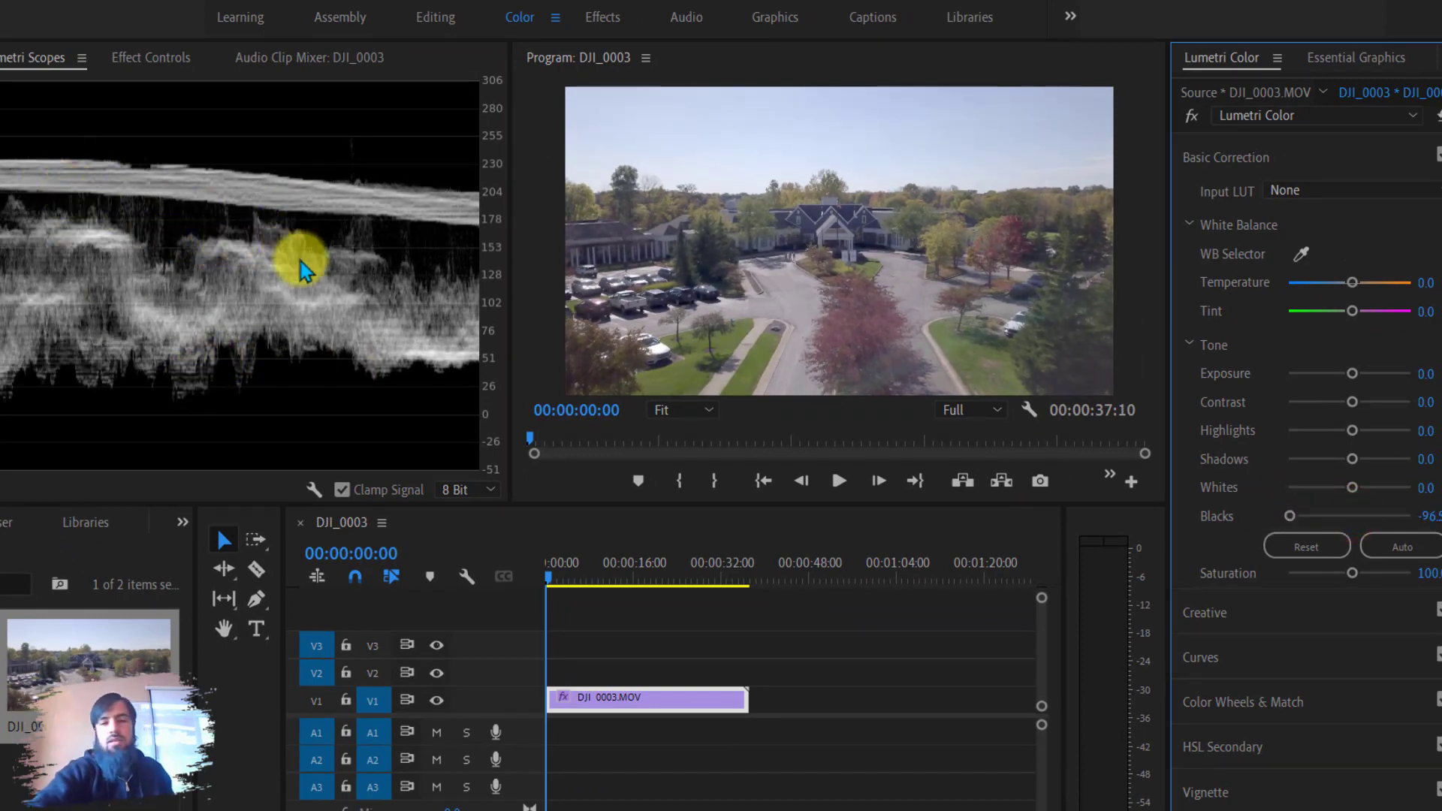
{"action": "left_click_drag", "start_coordinate": [1289, 516], "coordinate": [1377, 409]}
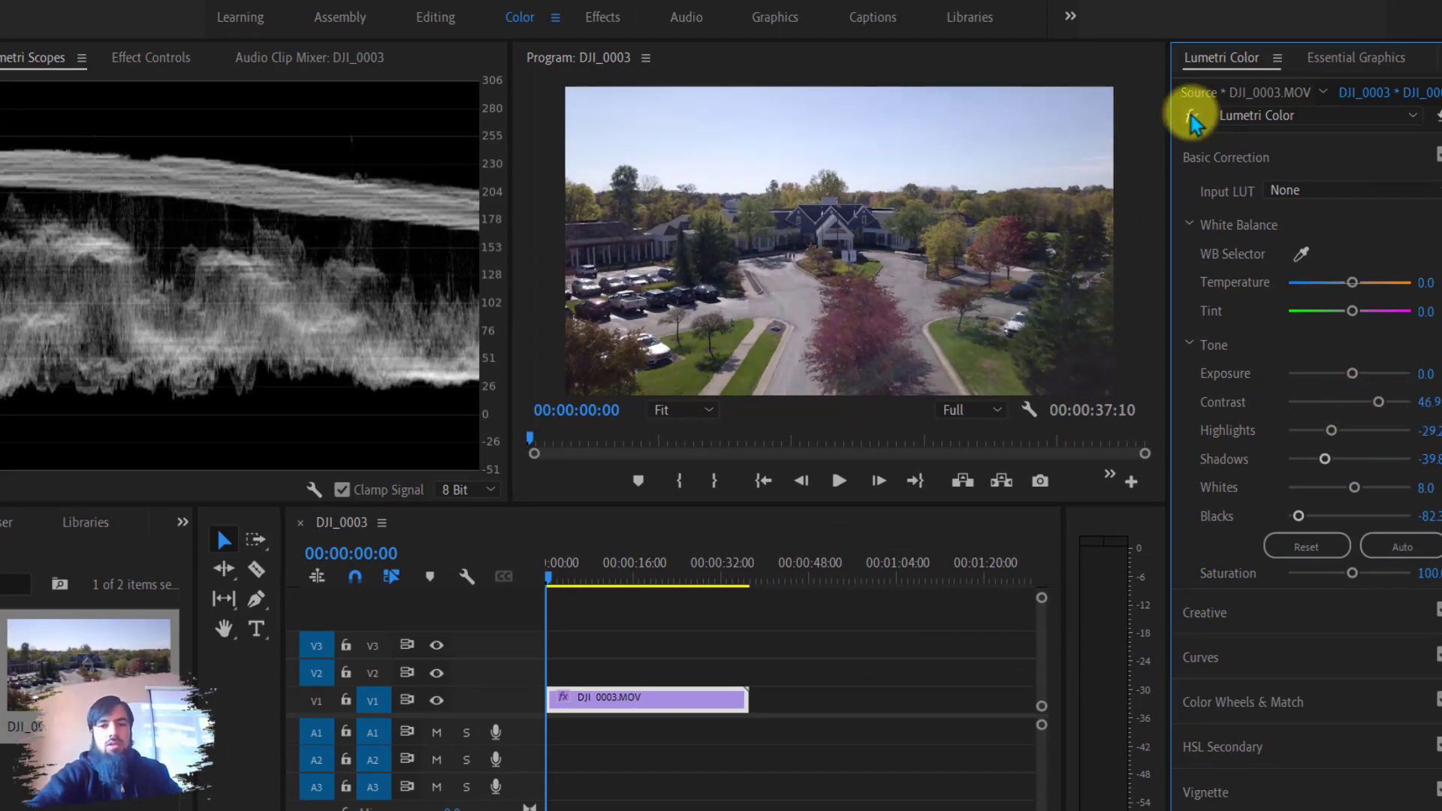
{"action": "left_click", "coordinate": [1192, 118]}
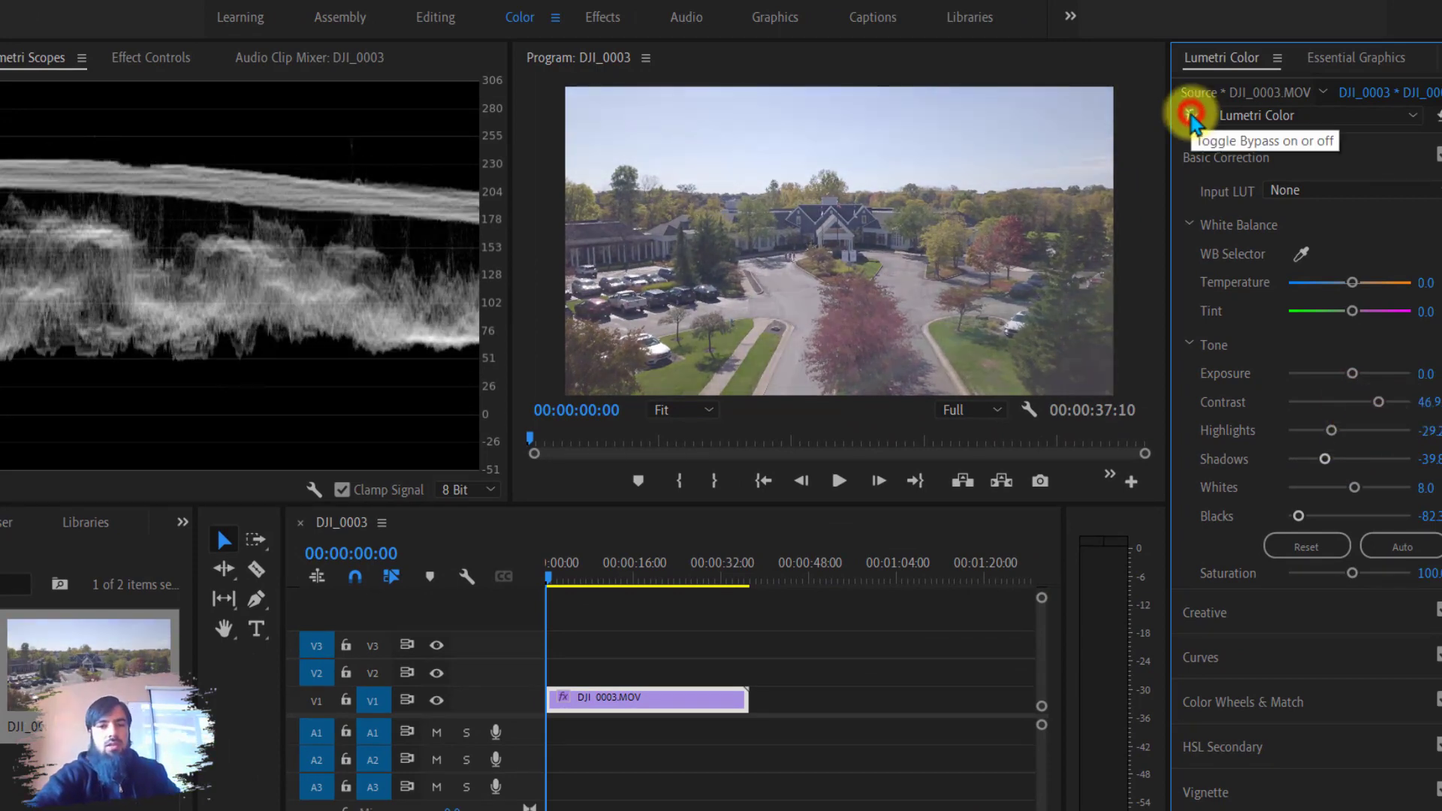
{"action": "left_click", "coordinate": [1192, 118]}
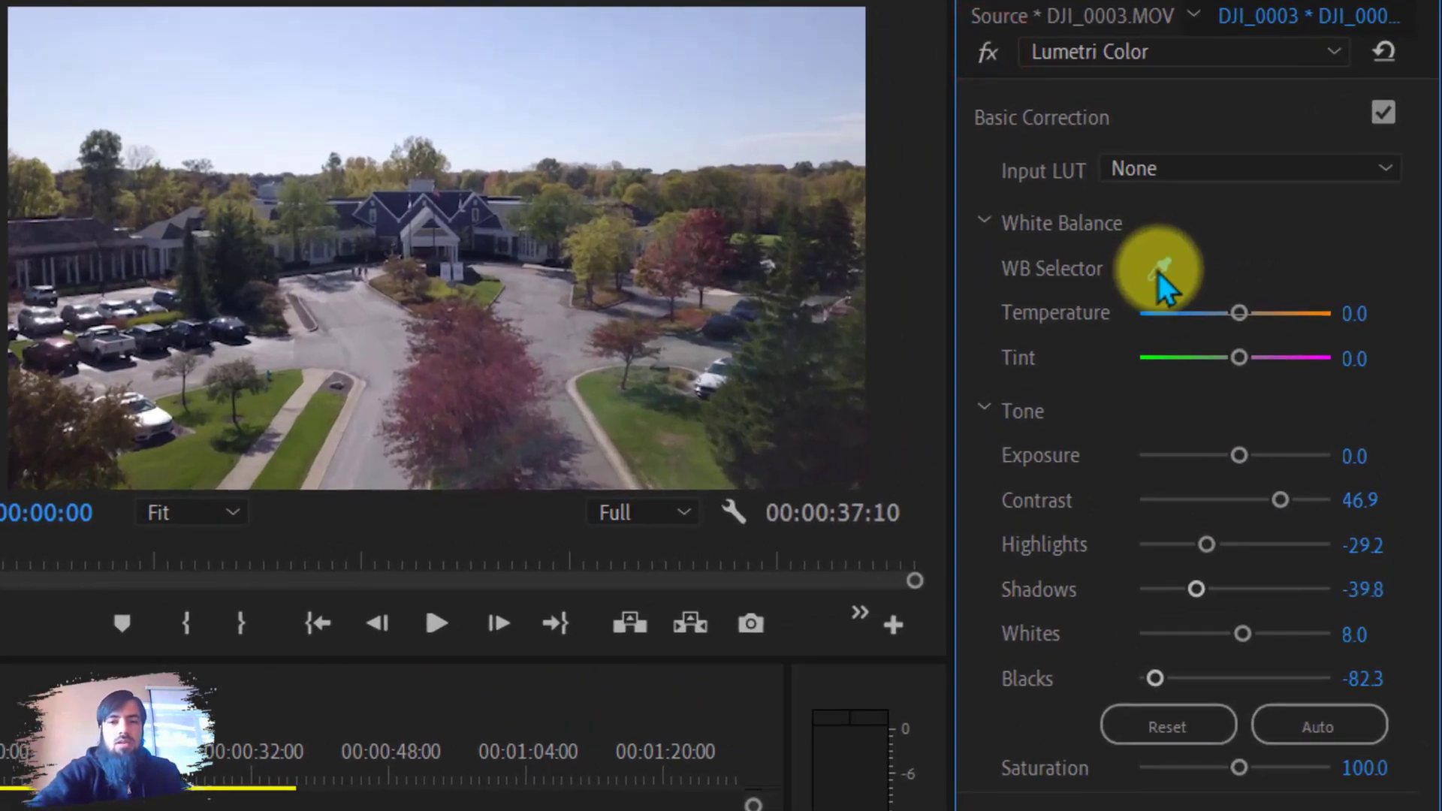
Sample the road with the WB Selector to correct white balance, and raise Saturation to 109.7.
{"action": "left_click", "coordinate": [1158, 274]}
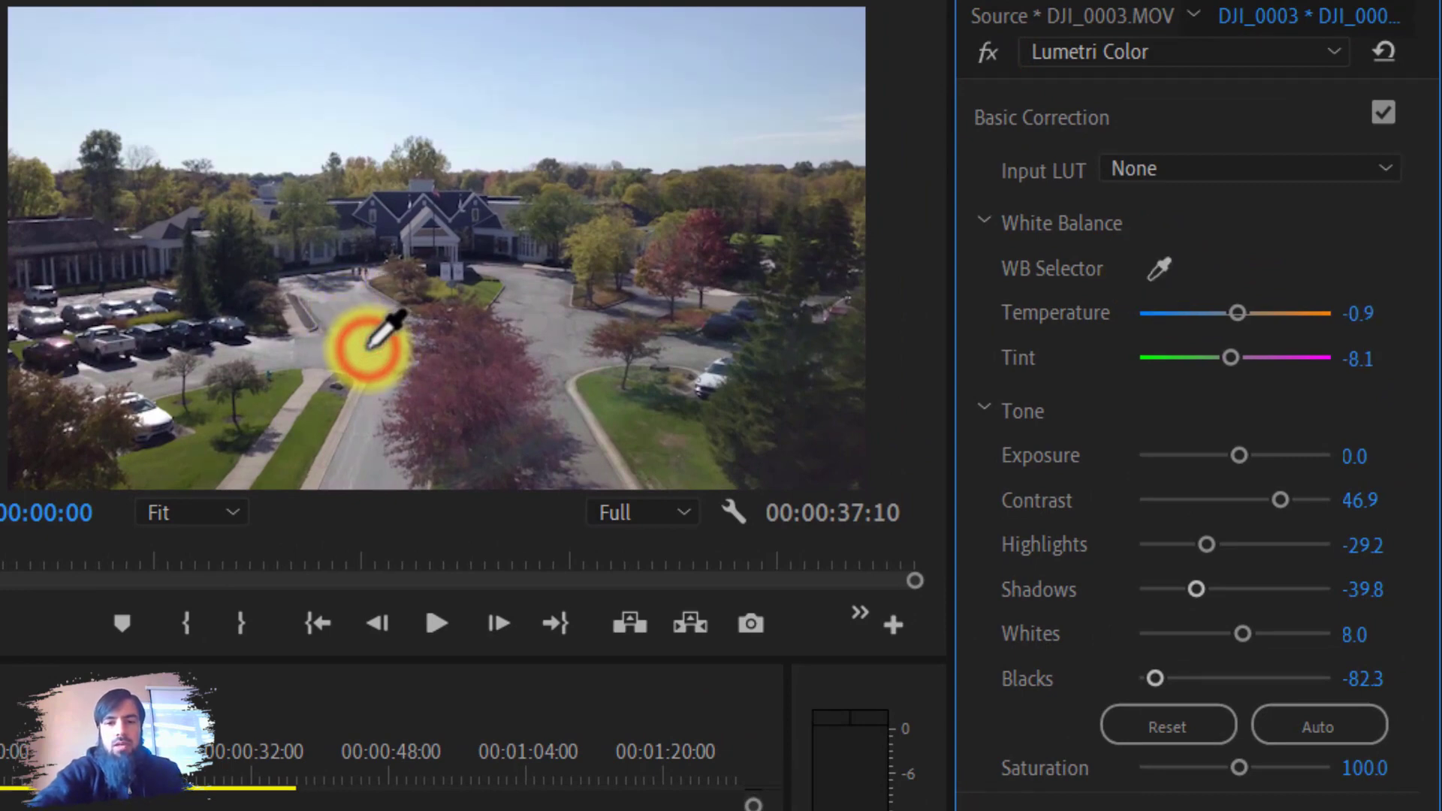
{"action": "left_click", "coordinate": [368, 347]}
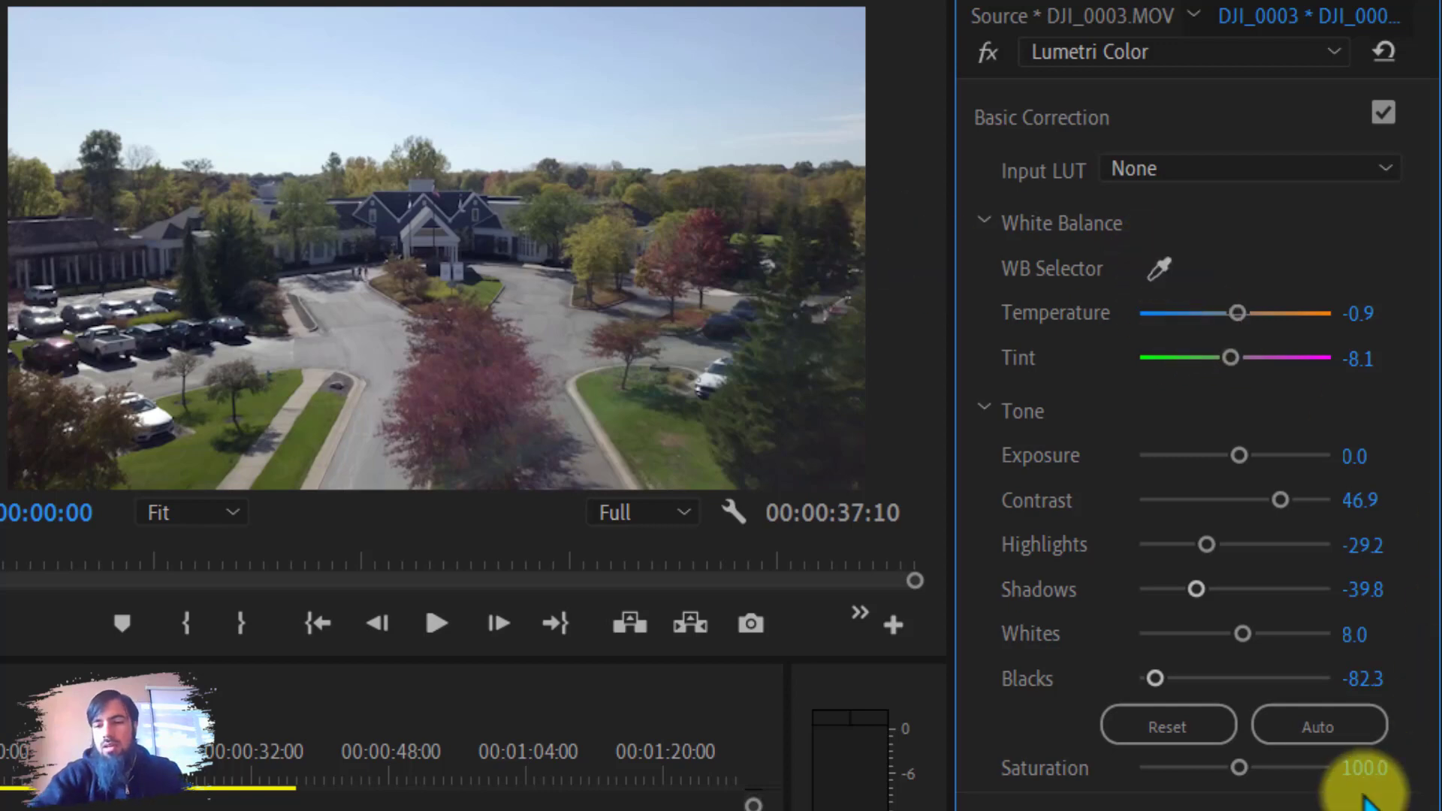
{"action": "mouse_move", "coordinate": [1239, 772]}
{"action": "left_mouse_down"}
{"action": "mouse_move", "coordinate": [1367, 773]}
{"action": "mouse_move", "coordinate": [1384, 789]}
{"action": "mouse_move", "coordinate": [1034, 787]}
{"action": "mouse_move", "coordinate": [1239, 772]}
{"action": "left_mouse_up"}
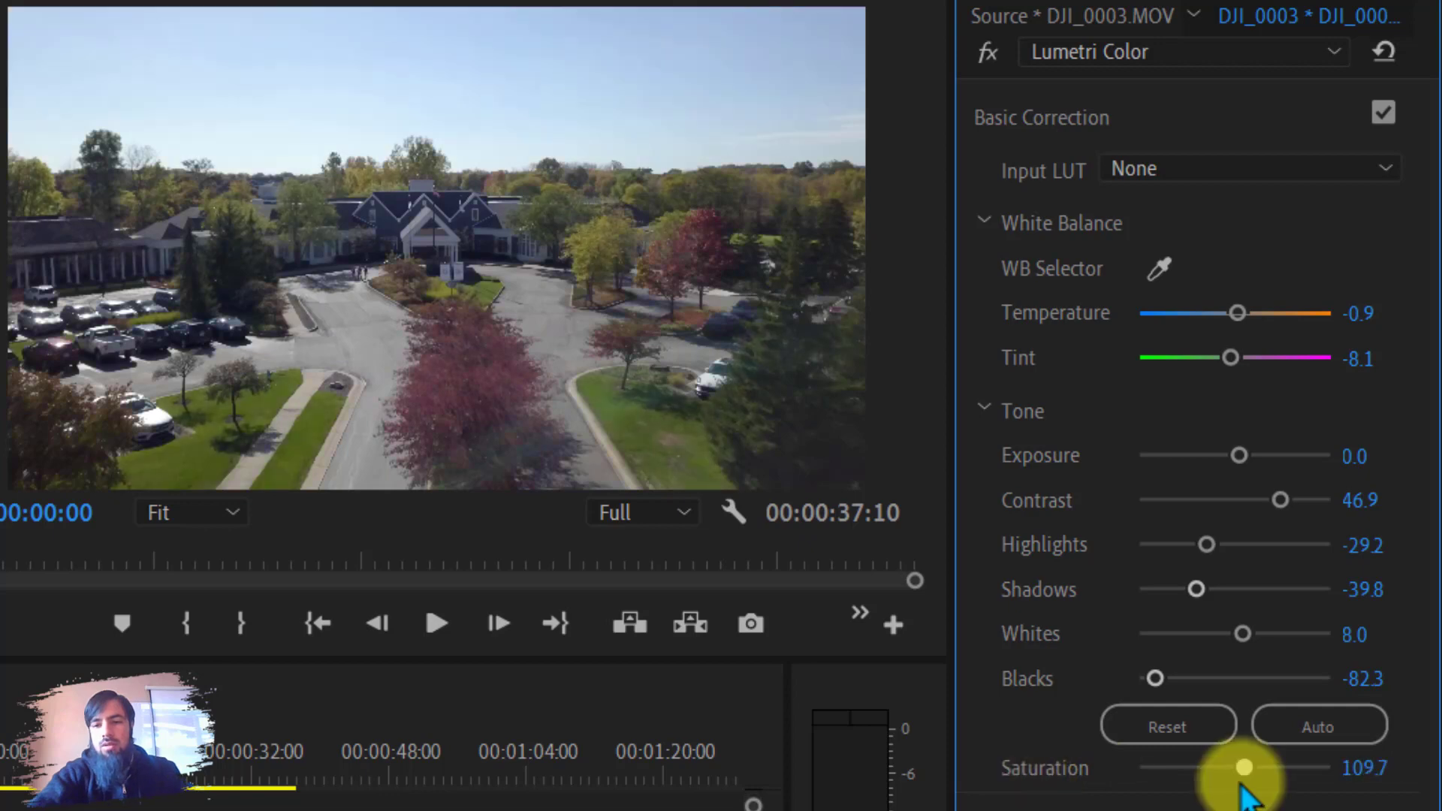
In the Creative section's adjustments, set Sharpen to 23.9 and Vibrance to 15.0.
{"action": "left_click", "coordinate": [1030, 120]}
{"action": "left_click", "coordinate": [1059, 189]}
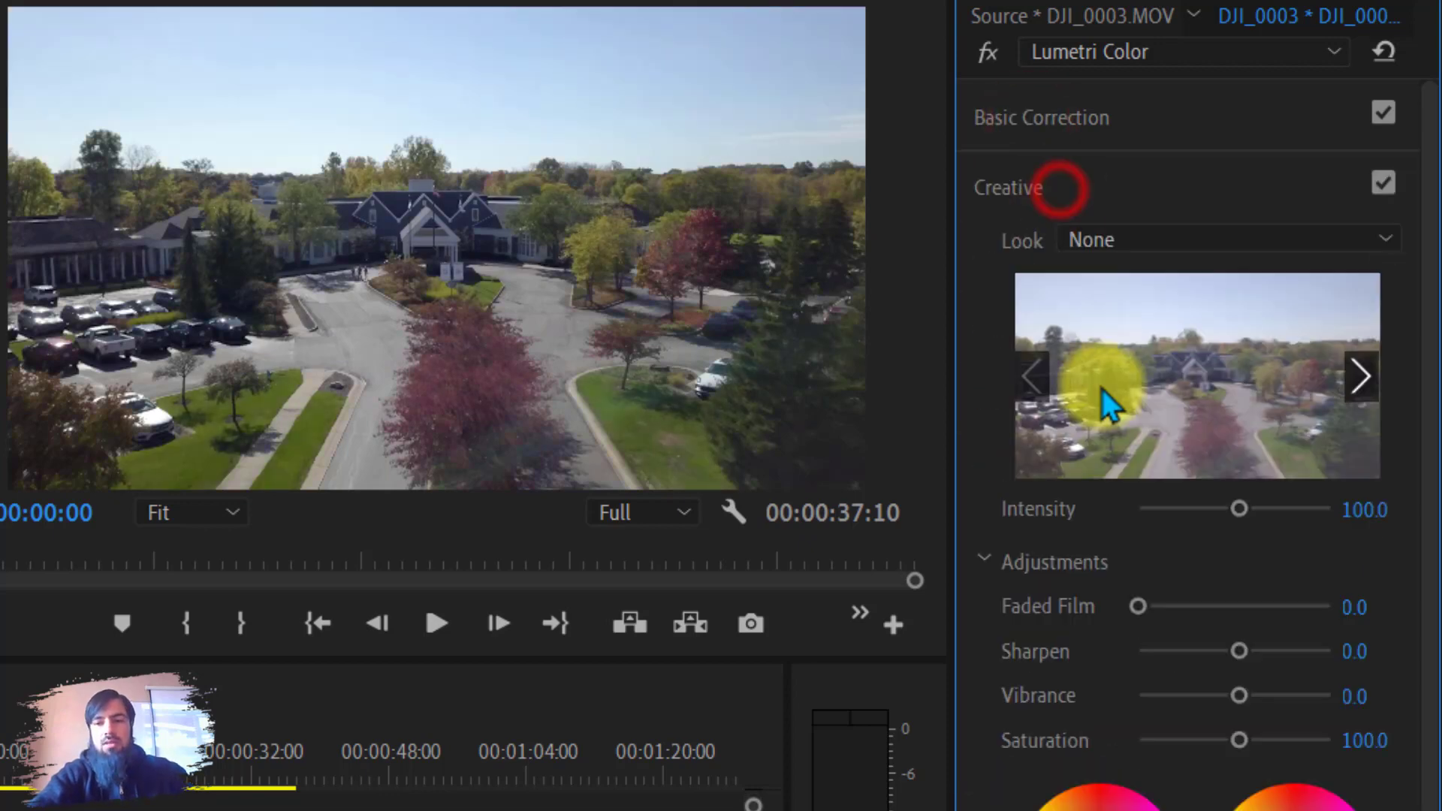
{"action": "mouse_move", "coordinate": [1239, 650]}
{"action": "left_mouse_down"}
{"action": "mouse_move", "coordinate": [1332, 648]}
{"action": "mouse_move", "coordinate": [1098, 637]}
{"action": "mouse_move", "coordinate": [1310, 643]}
{"action": "mouse_move", "coordinate": [1255, 659]}
{"action": "left_mouse_up"}
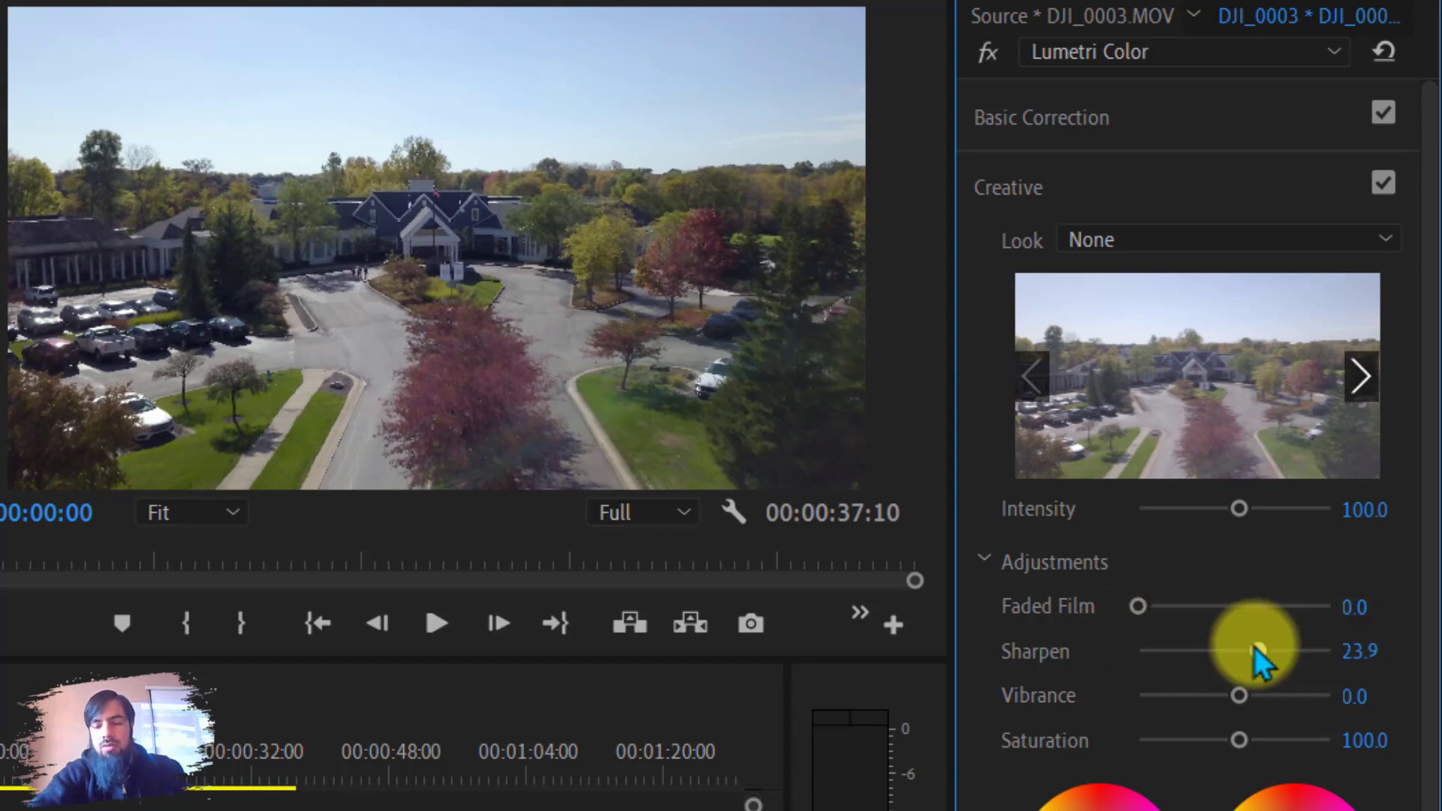
{"action": "scroll", "coordinate": [1260, 631], "scroll_direction": "down", "scroll_amount": 2}
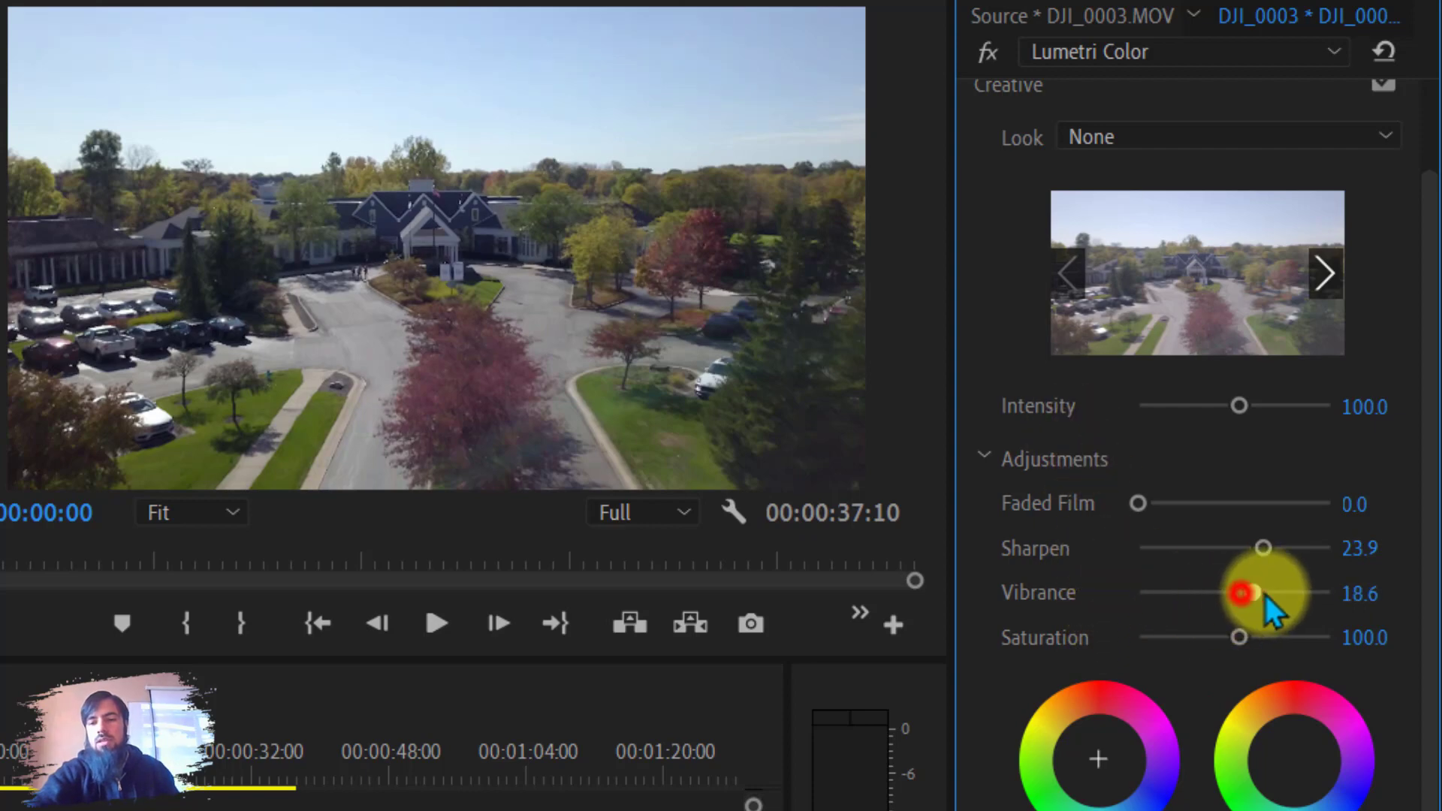
{"action": "mouse_move", "coordinate": [1264, 594]}
{"action": "left_mouse_down"}
{"action": "mouse_move", "coordinate": [1419, 605]}
{"action": "mouse_move", "coordinate": [1249, 598]}
{"action": "left_mouse_up"}
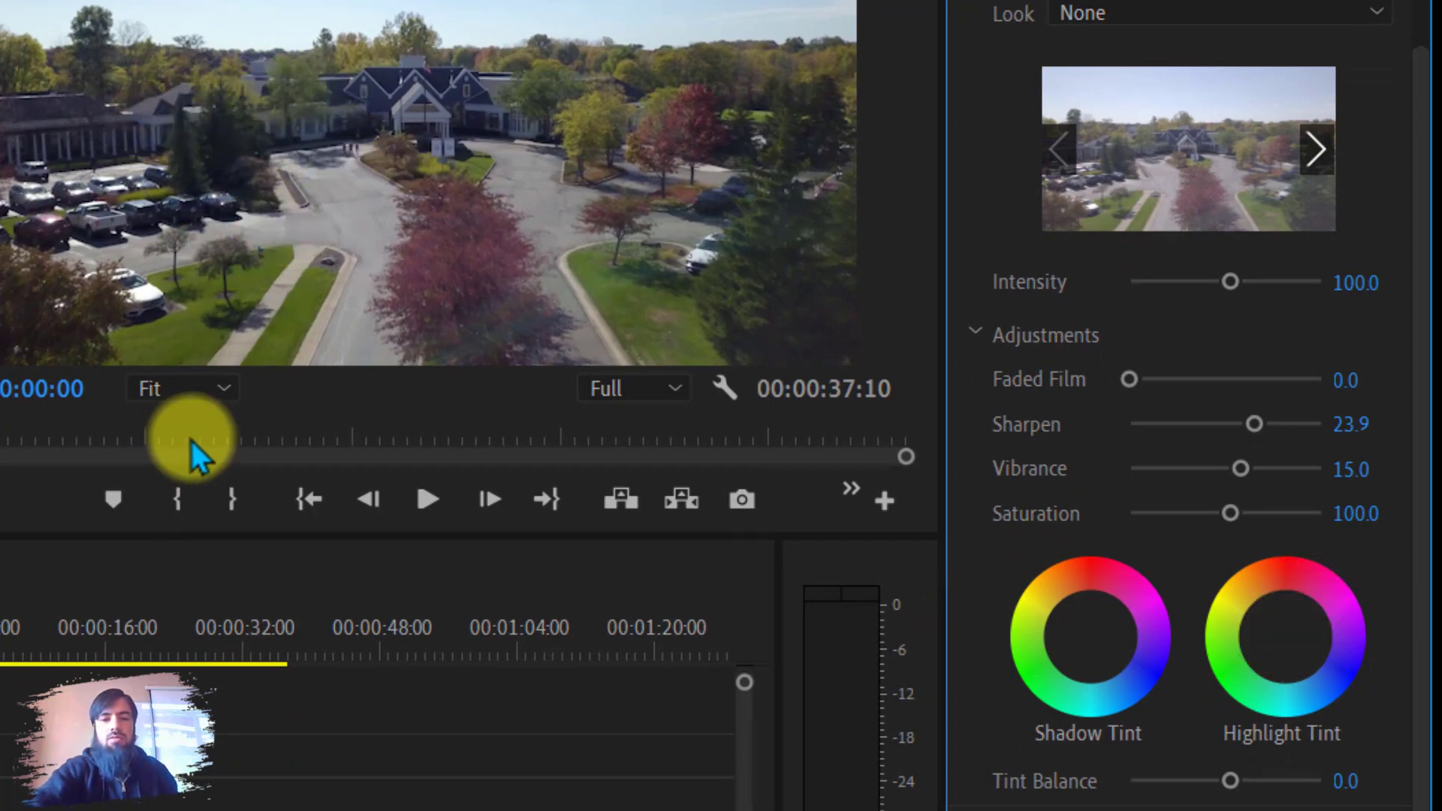
Zoom the program monitor to 100% to inspect the sharpening, then return it to Fit.
{"action": "left_click", "coordinate": [209, 387]}
{"action": "left_click", "coordinate": [187, 615]}
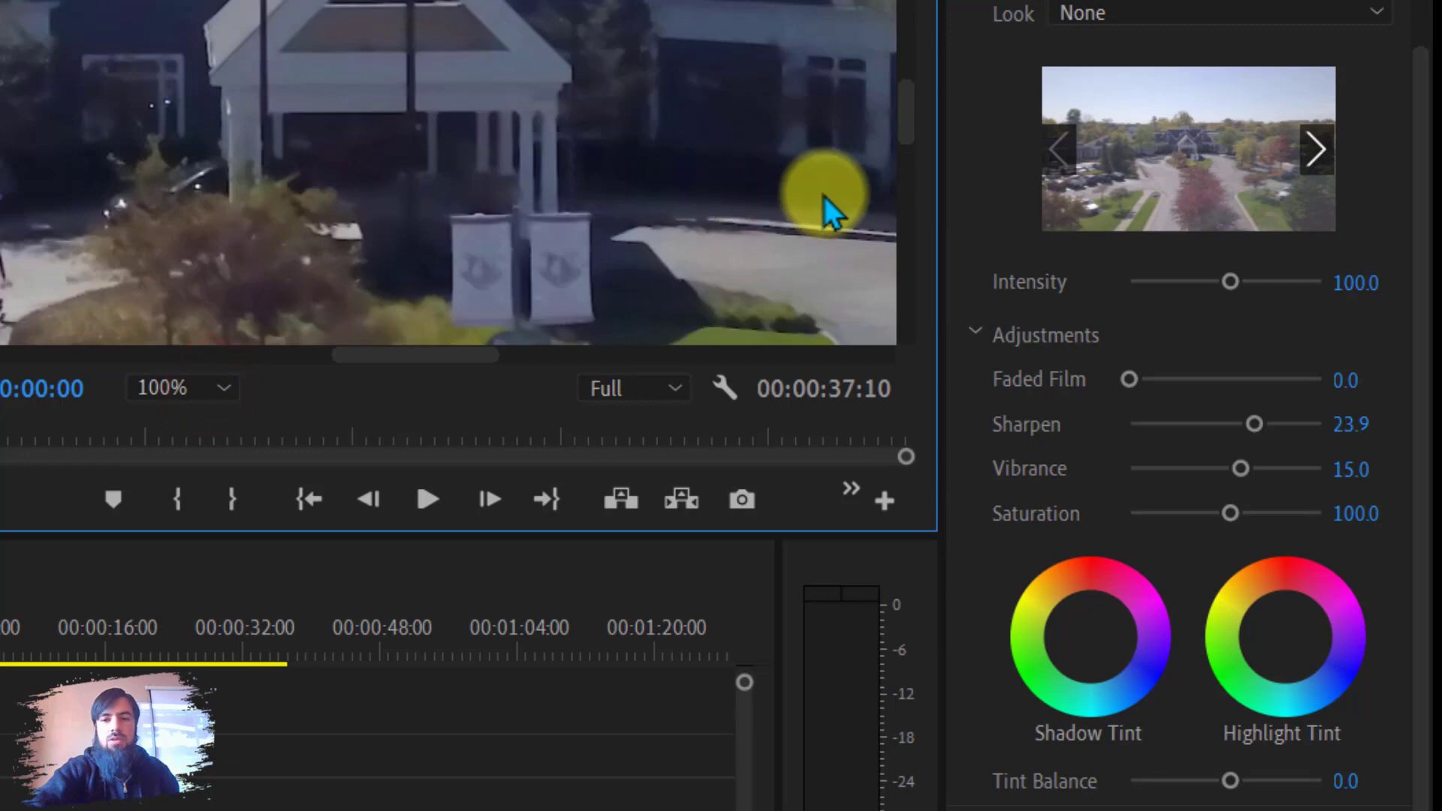
{"action": "left_click", "coordinate": [211, 387]}
{"action": "left_click", "coordinate": [193, 422]}
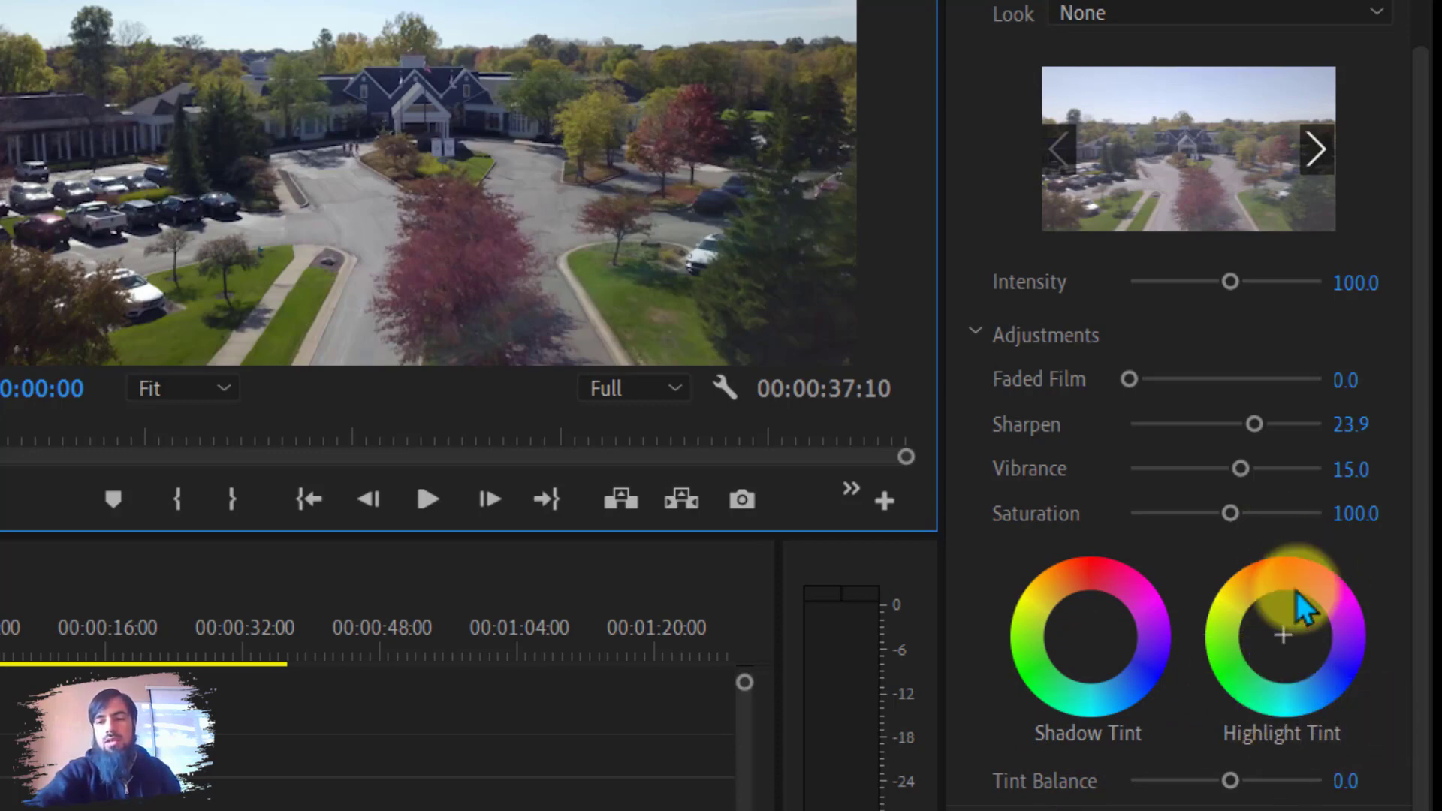
Shift the Shadow Tint point left of its wheel's centre and the Highlight Tint point slightly right.
{"action": "left_click", "coordinate": [1089, 632]}
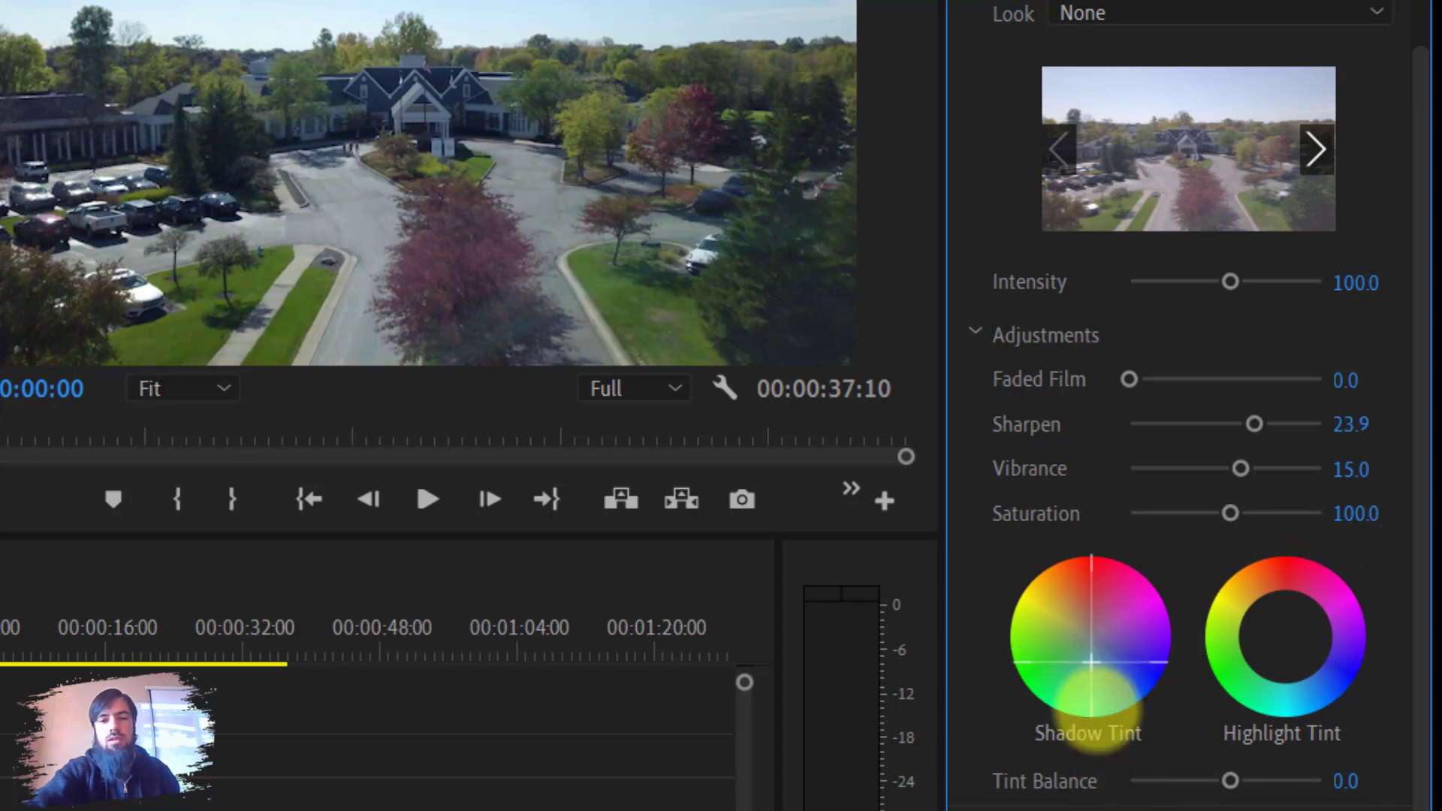
{"action": "left_click", "coordinate": [1281, 633]}
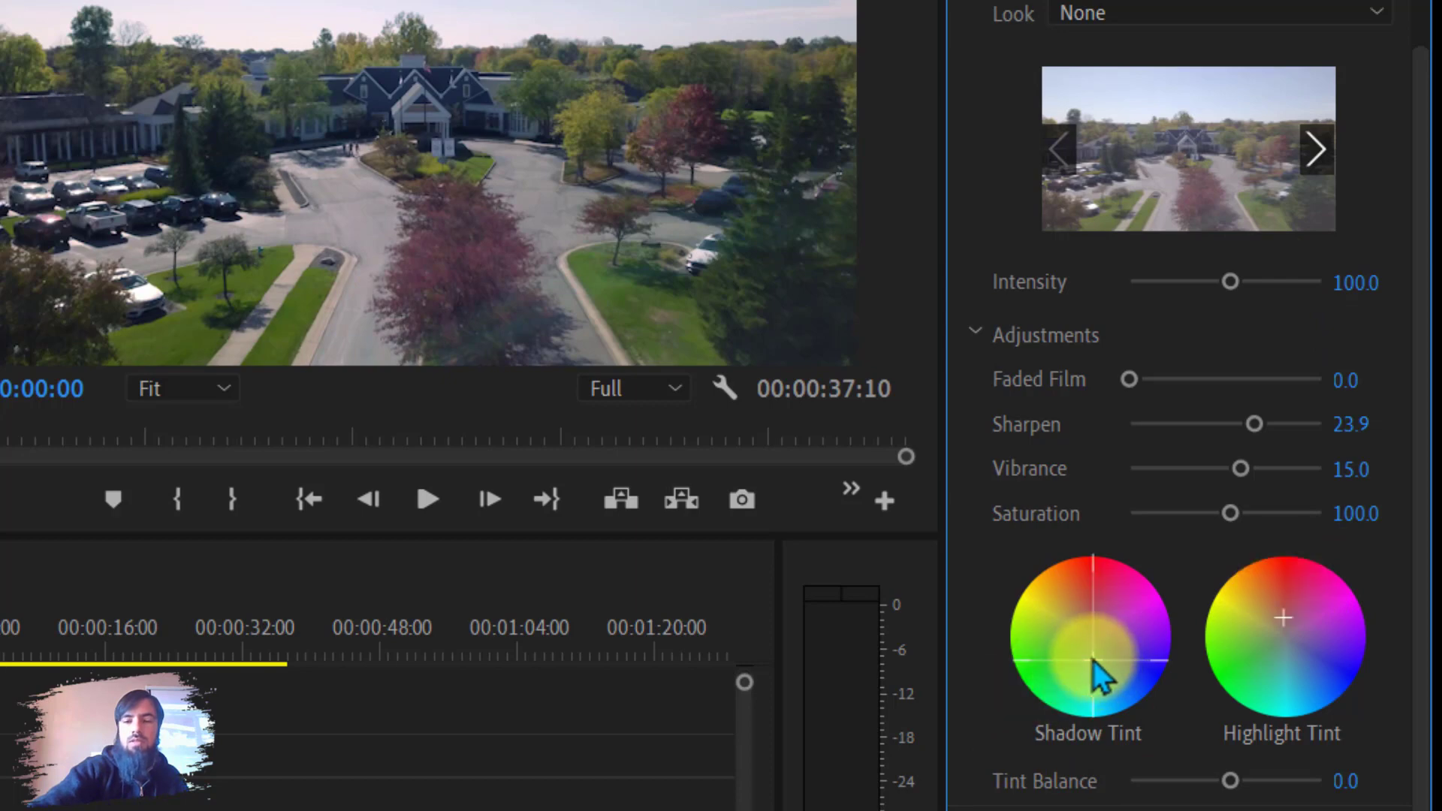
{"action": "left_click_drag", "start_coordinate": [1093, 660], "coordinate": [300, 392]}
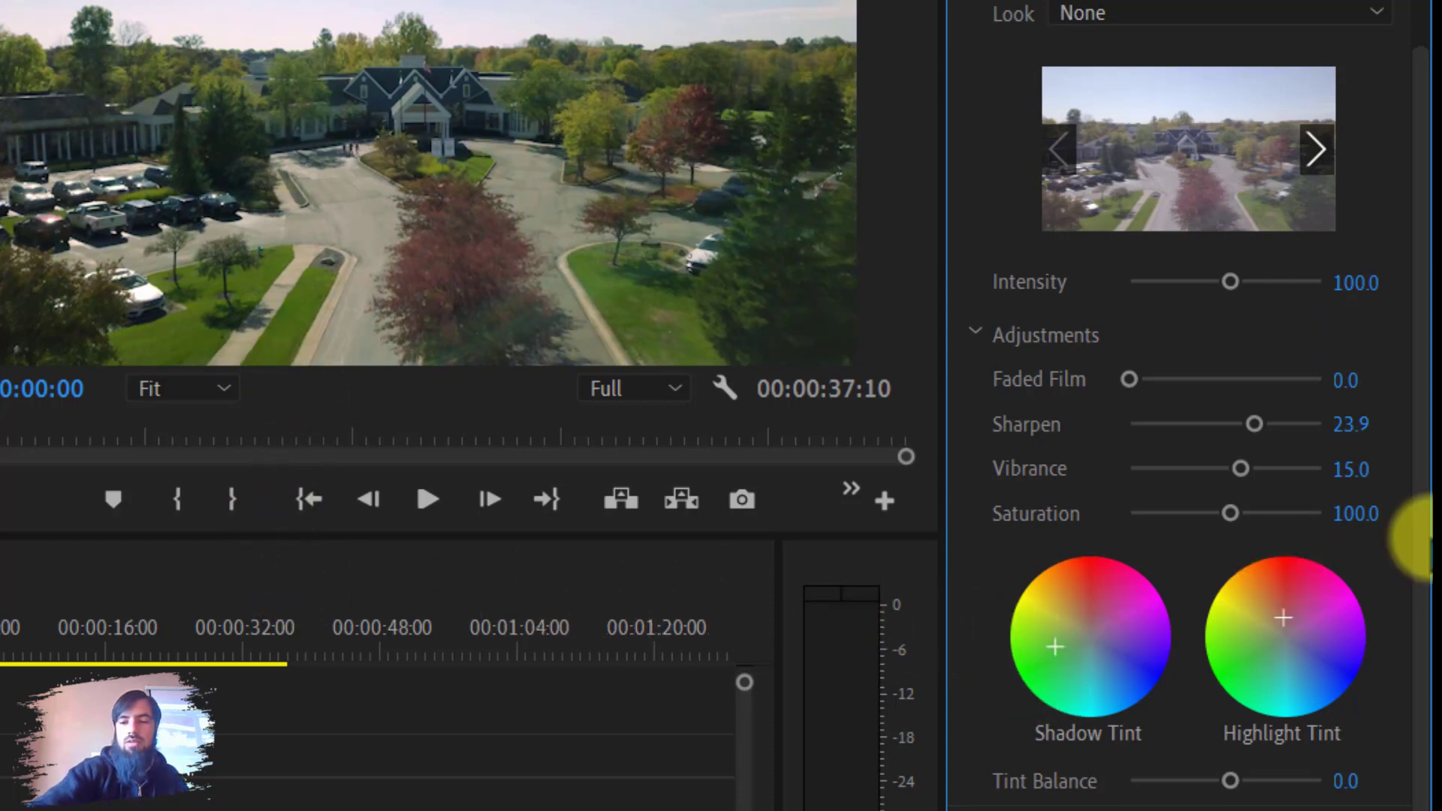
{"action": "left_click_drag", "start_coordinate": [1284, 618], "coordinate": [1301, 630]}
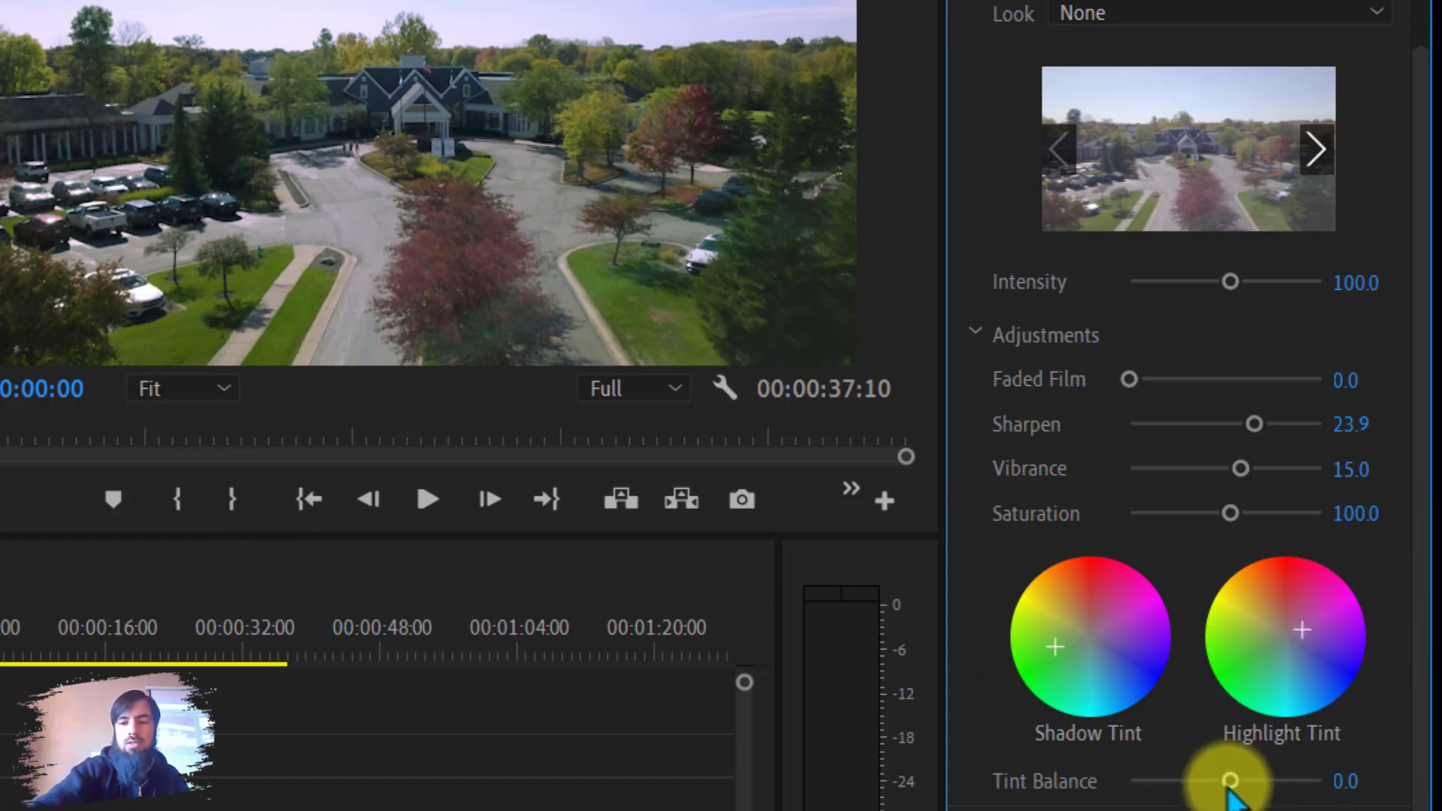
Set the Tint Balance to 8.0.
{"action": "left_click_drag", "start_coordinate": [1228, 784], "coordinate": [1363, 803]}
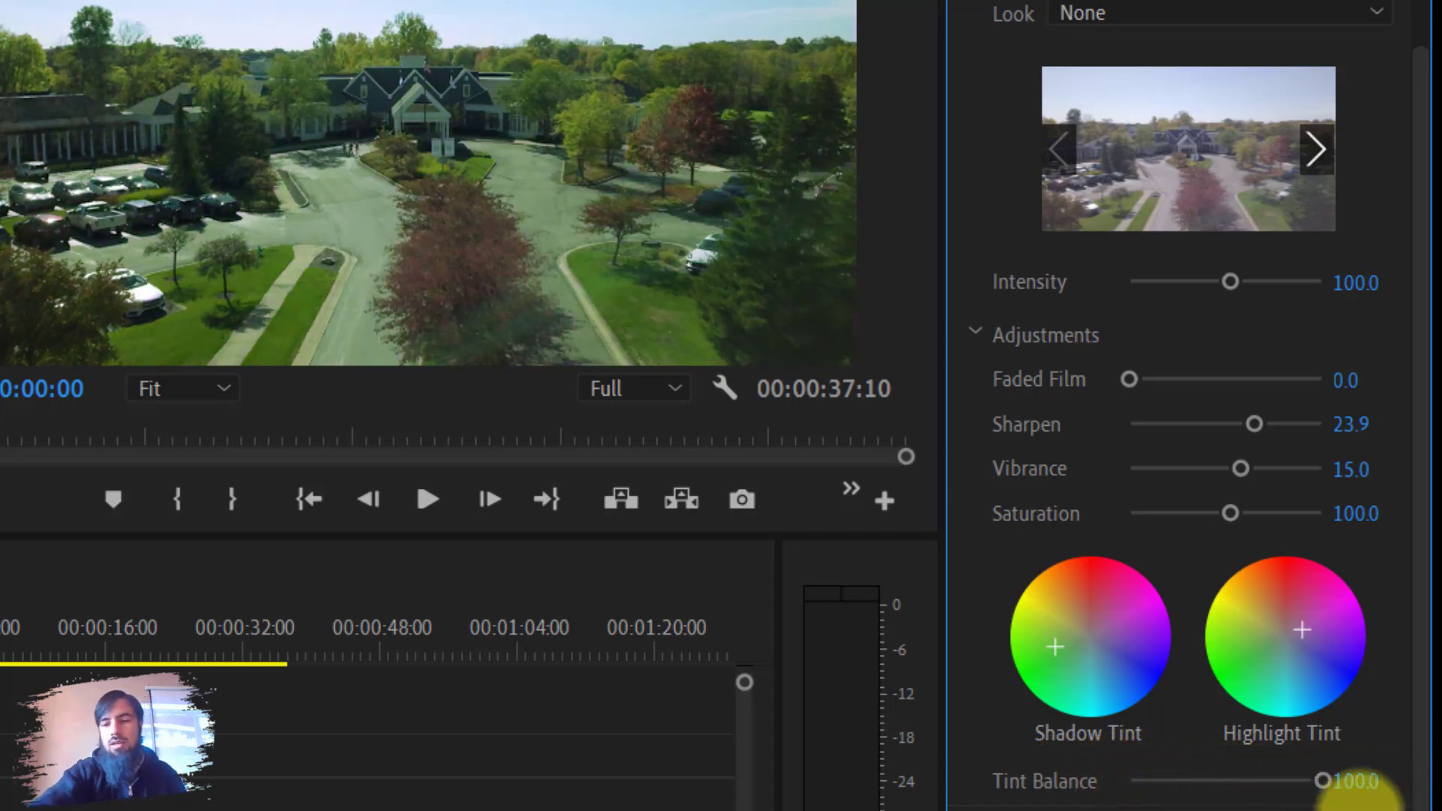
{"action": "double_click", "coordinate": [1321, 777]}
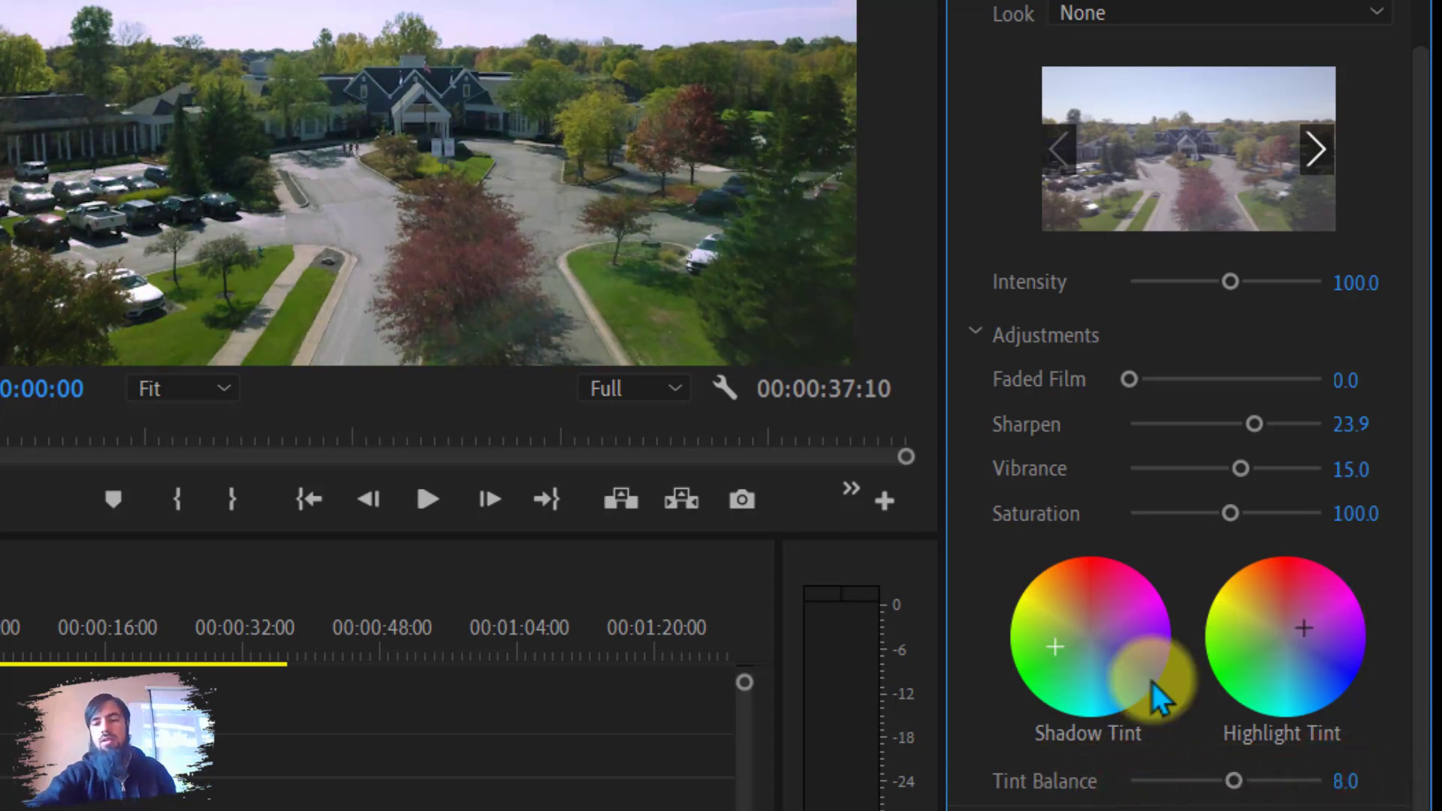
{"action": "left_click", "coordinate": [1112, 810]}
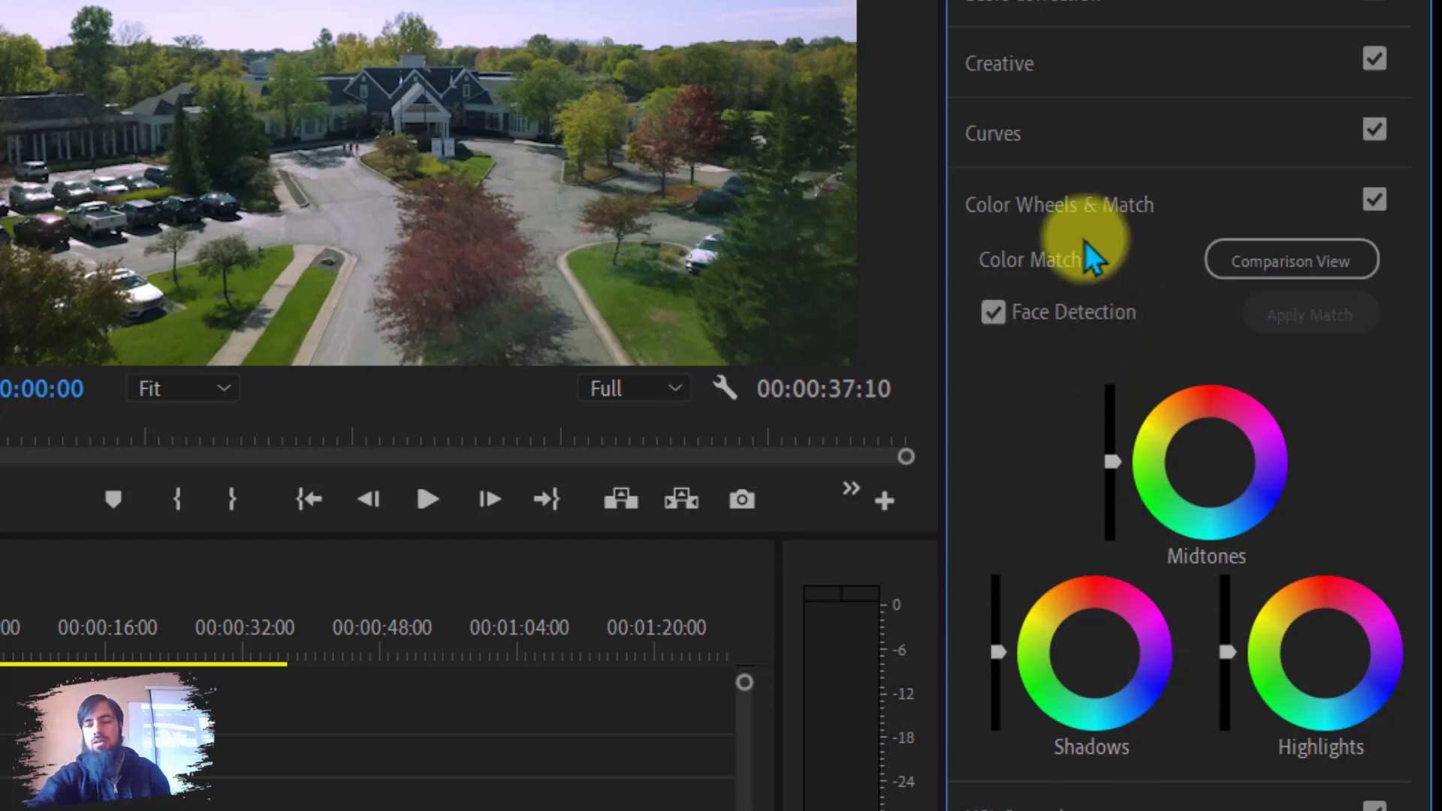
{"action": "left_click", "coordinate": [1083, 196]}
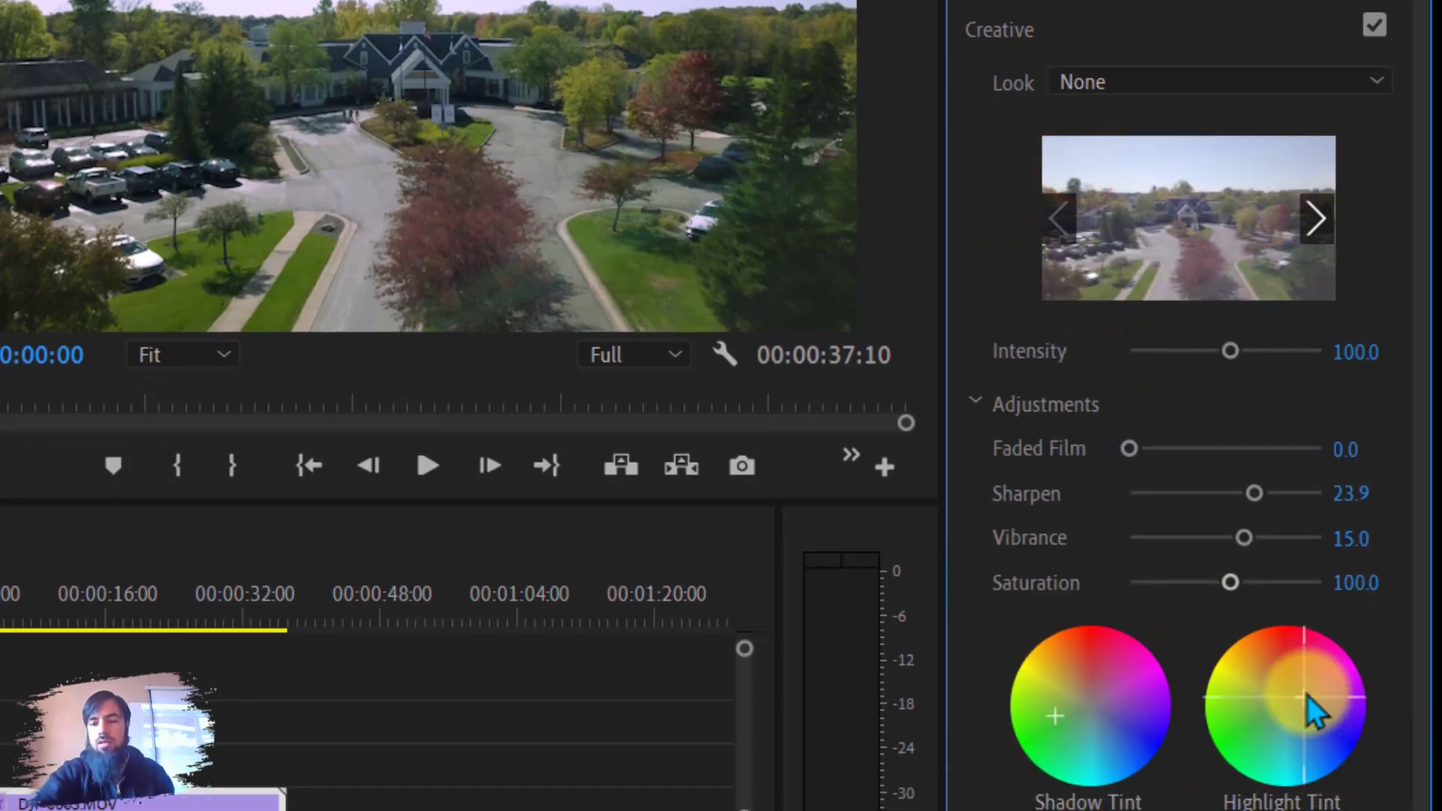
Reset the Highlight Tint and shift its point up and to the right of the wheel's centre.
{"action": "double_click", "coordinate": [1273, 702]}
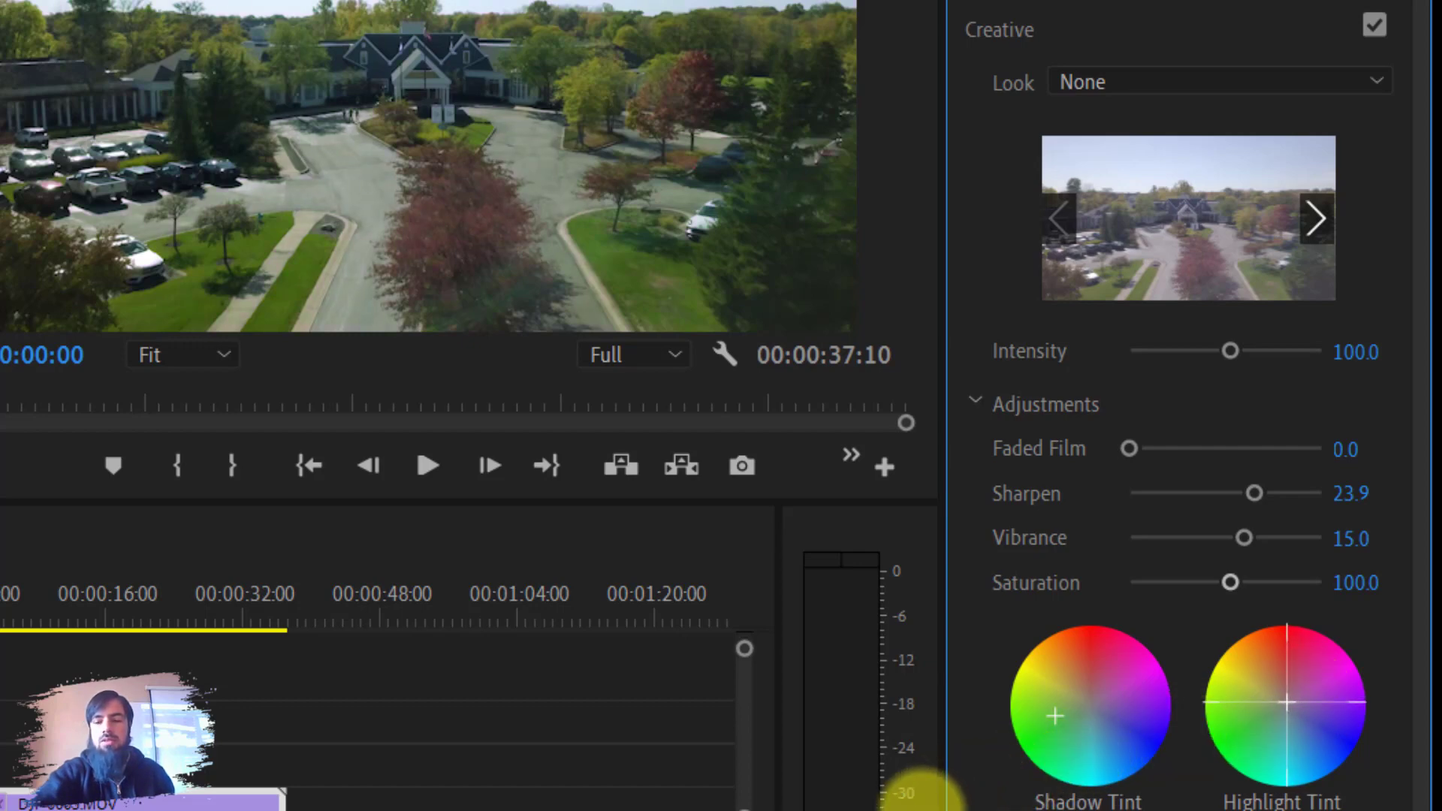
{"action": "left_click_drag", "start_coordinate": [922, 809], "coordinate": [1362, 673]}
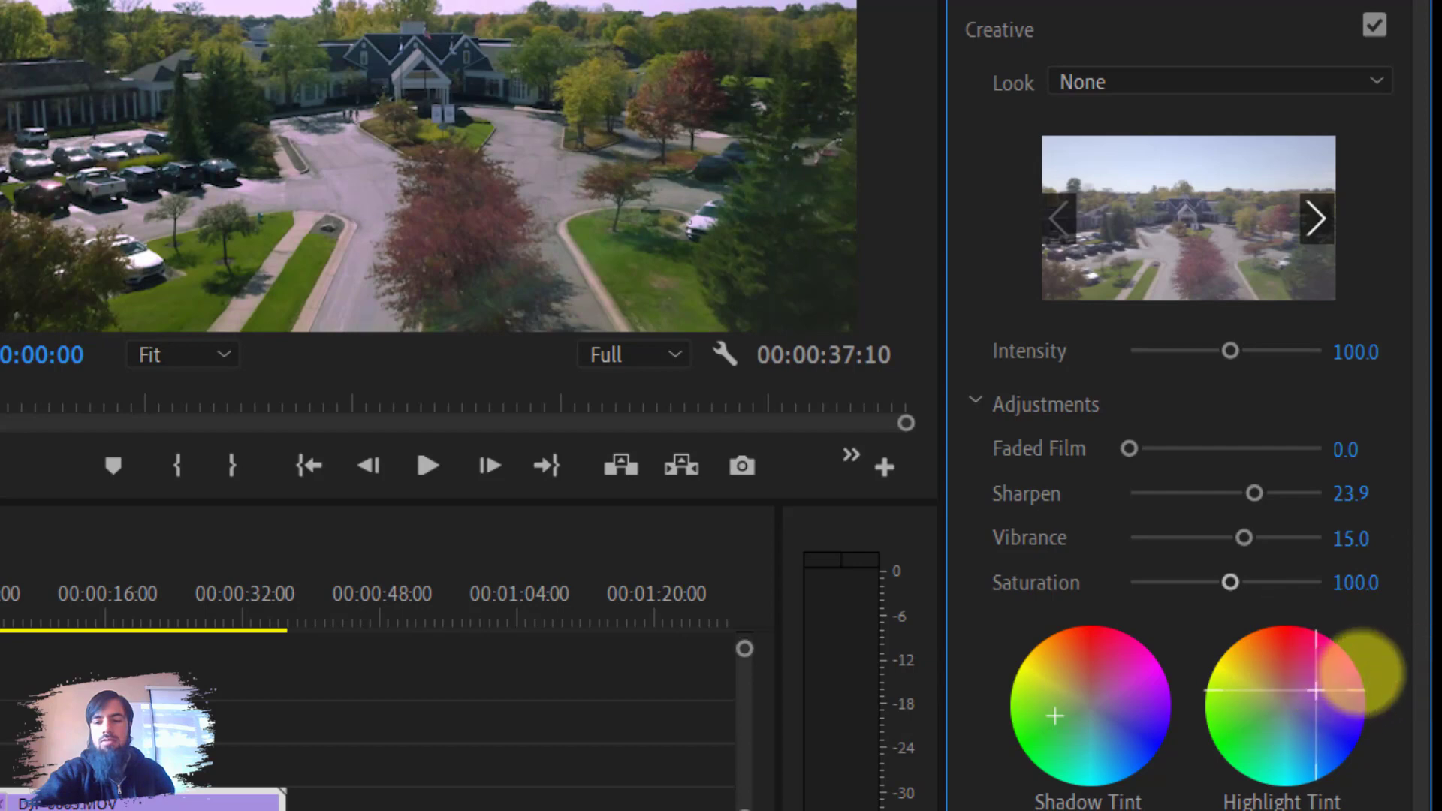
Toggle the Lumetri Color effect off and on to compare the grade against the original.
{"action": "left_click", "coordinate": [1344, 150]}
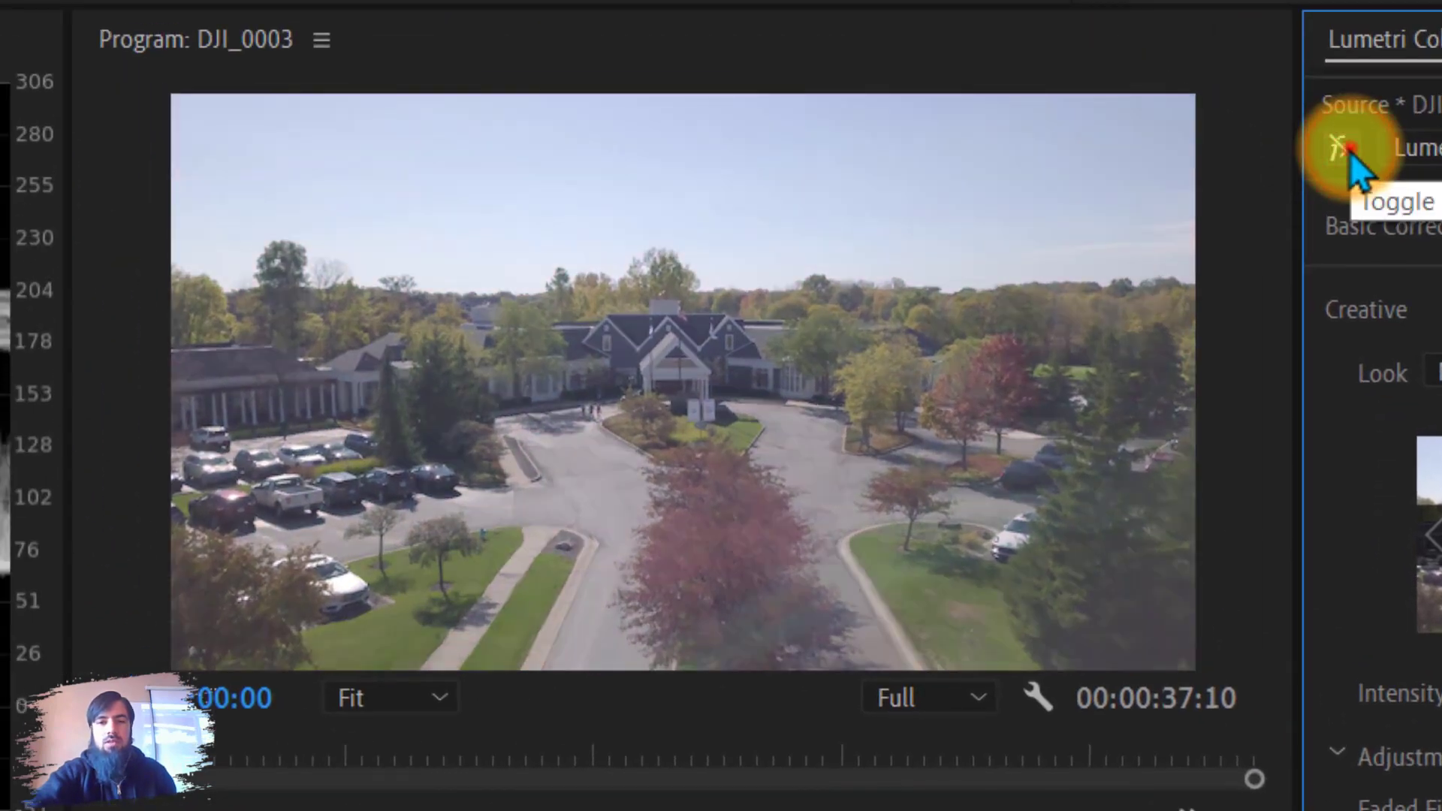
{"action": "left_click", "coordinate": [1349, 150]}
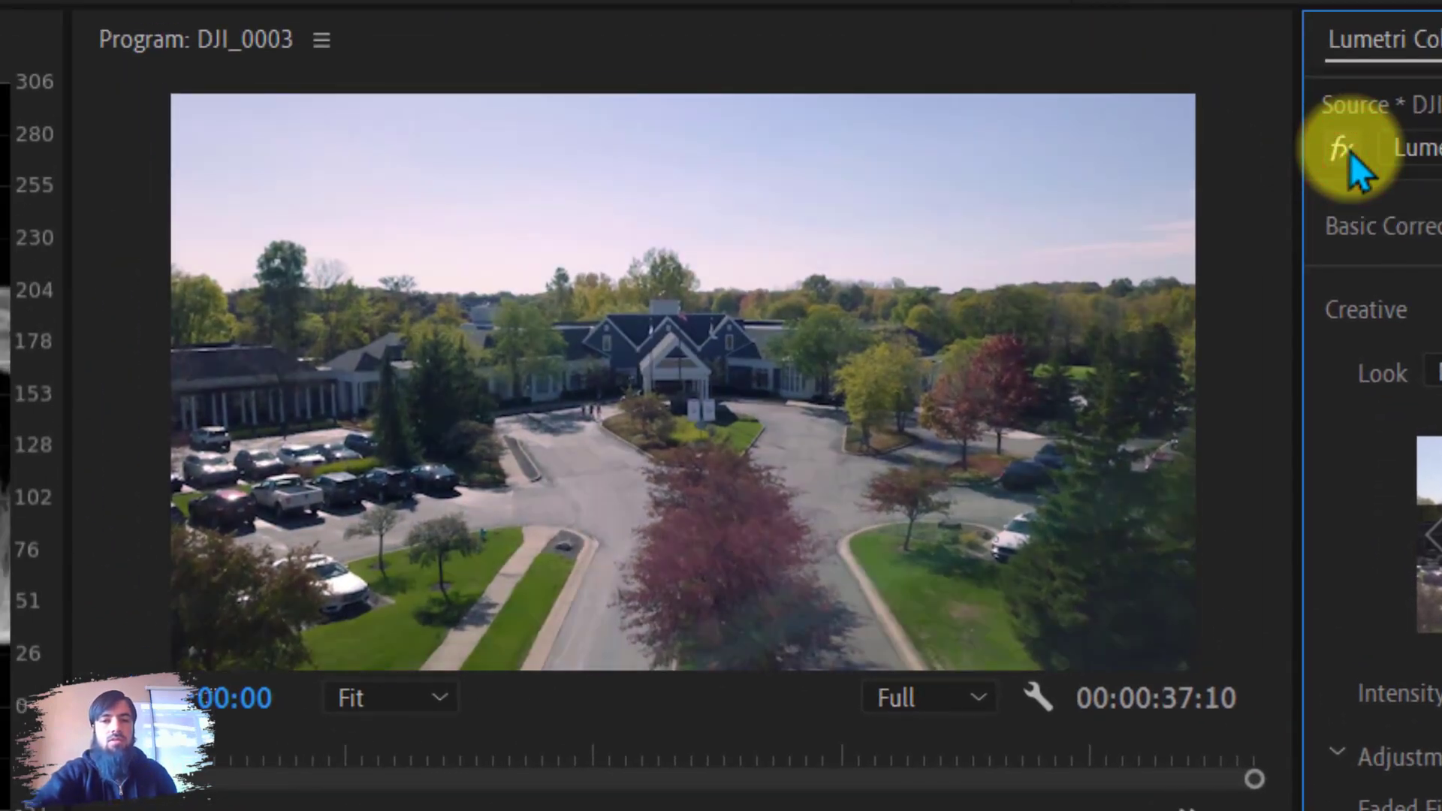
{"action": "left_click", "coordinate": [1349, 150]}
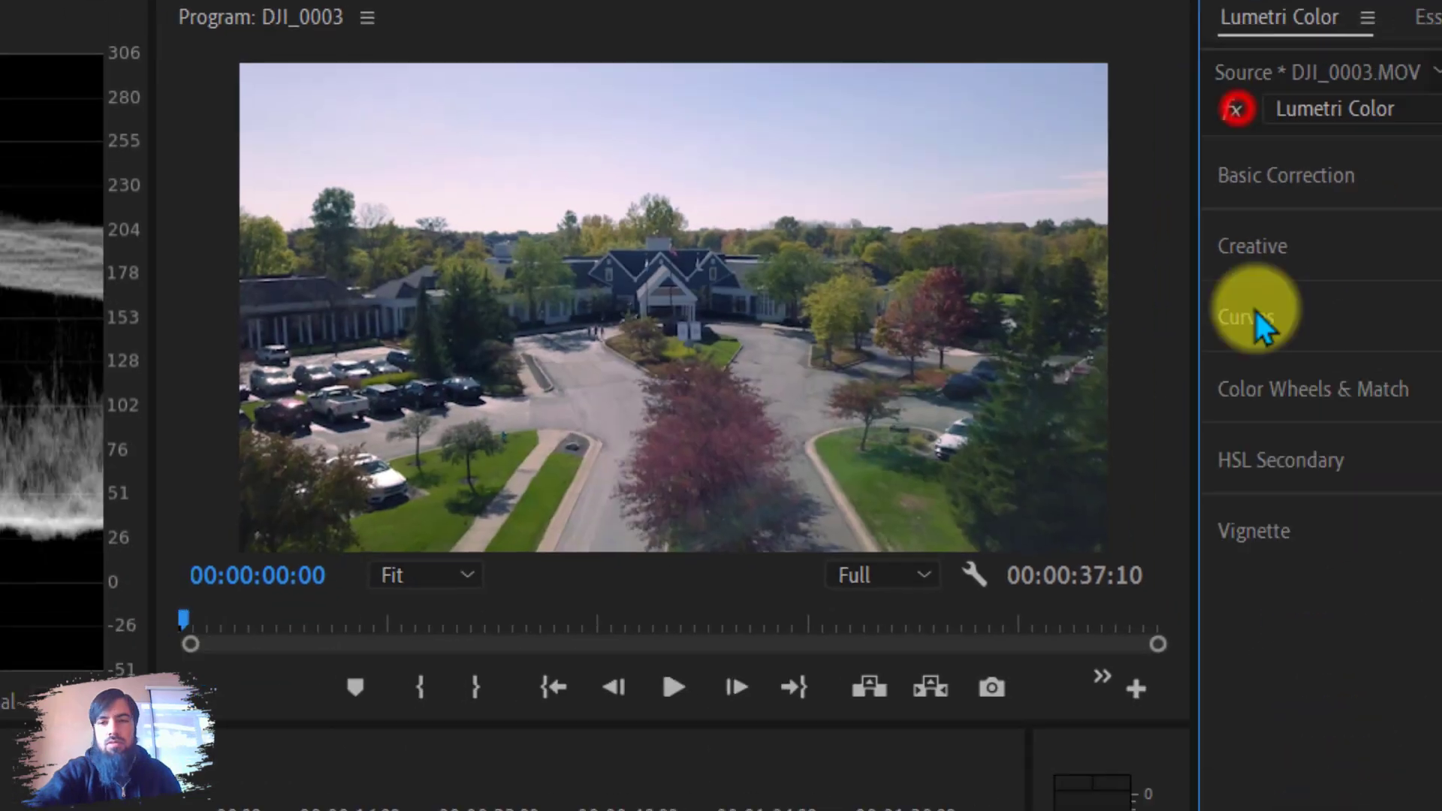
Open RGB Curves and bend the master curve with two points, lifting the shadows and lowering the highlights.
{"action": "left_click", "coordinate": [1255, 322]}
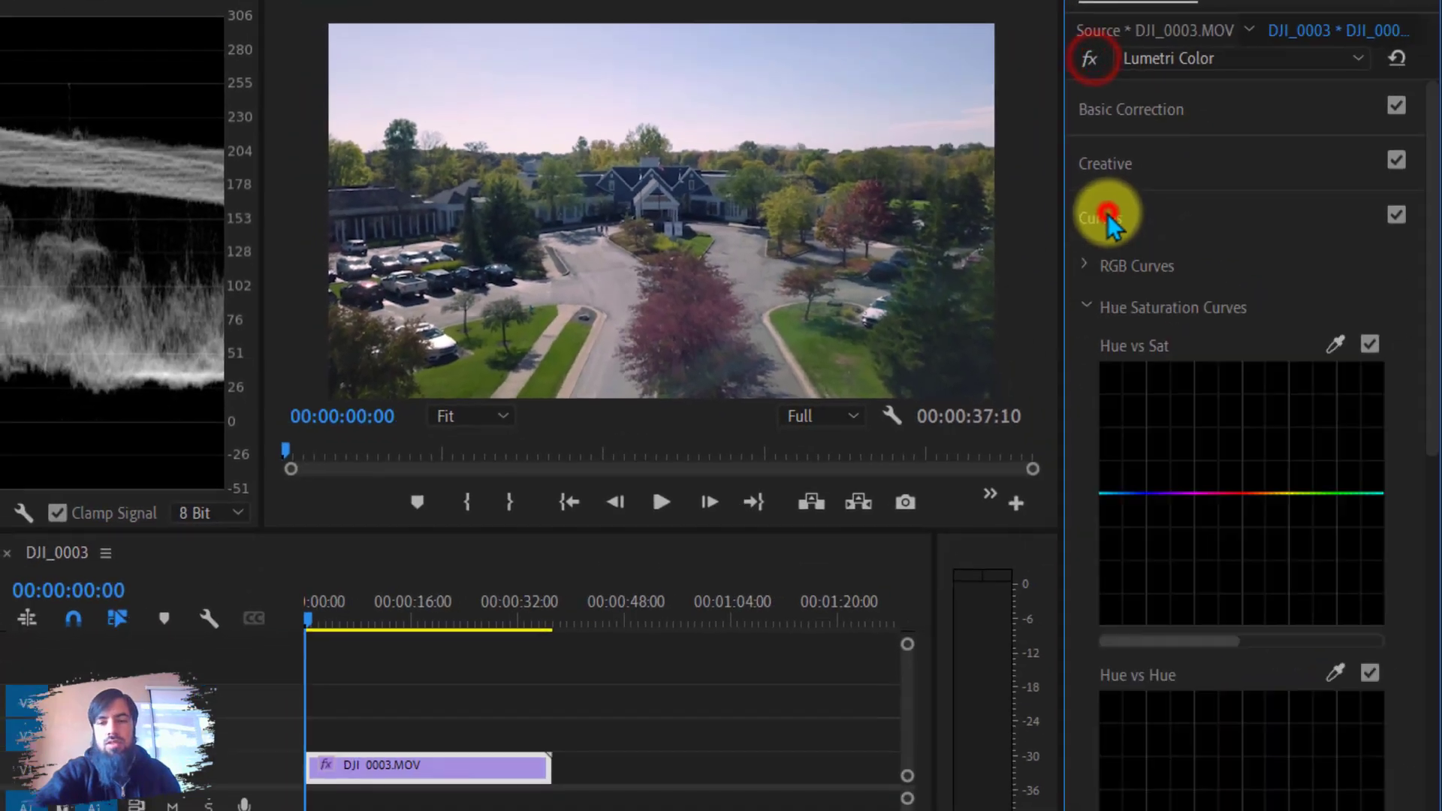
{"action": "left_click", "coordinate": [1080, 304]}
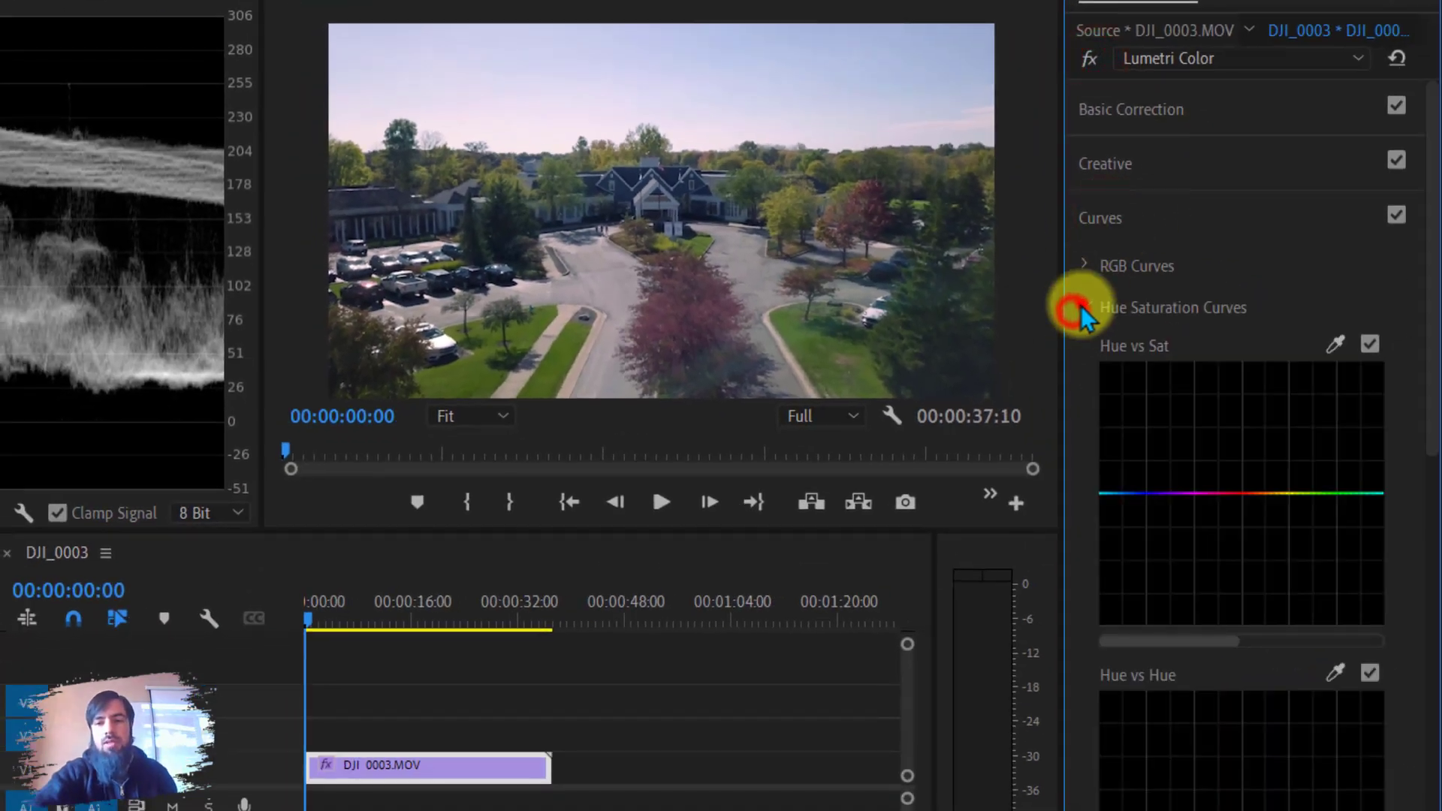
{"action": "left_click", "coordinate": [1083, 264]}
{"action": "left_click", "coordinate": [1338, 451]}
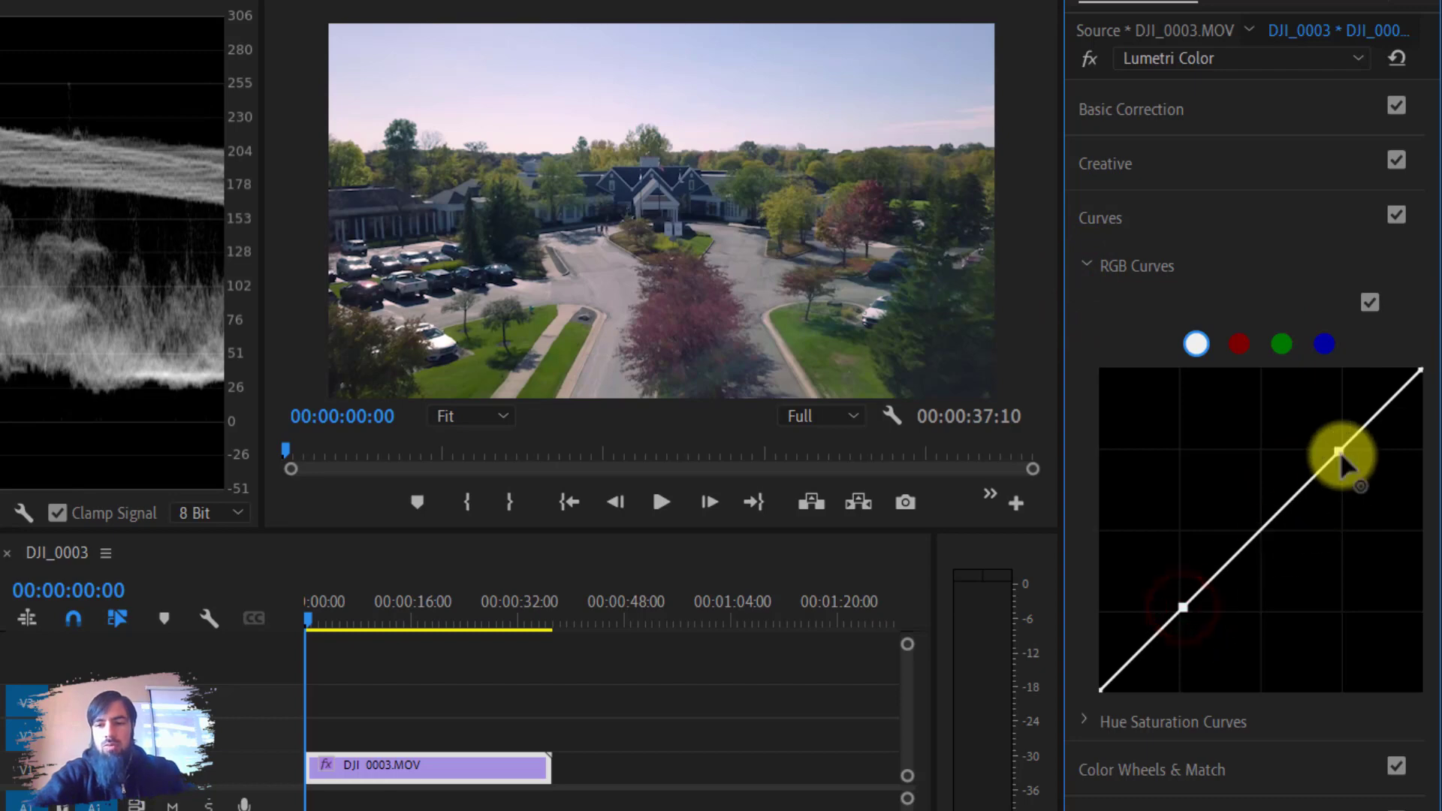
{"action": "mouse_move", "coordinate": [1340, 452]}
{"action": "left_mouse_down"}
{"action": "mouse_move", "coordinate": [1317, 423]}
{"action": "mouse_move", "coordinate": [1369, 485]}
{"action": "mouse_move", "coordinate": [1329, 439]}
{"action": "left_mouse_up"}
{"action": "mouse_move", "coordinate": [1183, 607]}
{"action": "left_mouse_down"}
{"action": "mouse_move", "coordinate": [1193, 627]}
{"action": "mouse_move", "coordinate": [1165, 584]}
{"action": "mouse_move", "coordinate": [1174, 601]}
{"action": "left_mouse_up"}
{"action": "left_click_drag", "start_coordinate": [1328, 439], "coordinate": [1350, 454]}
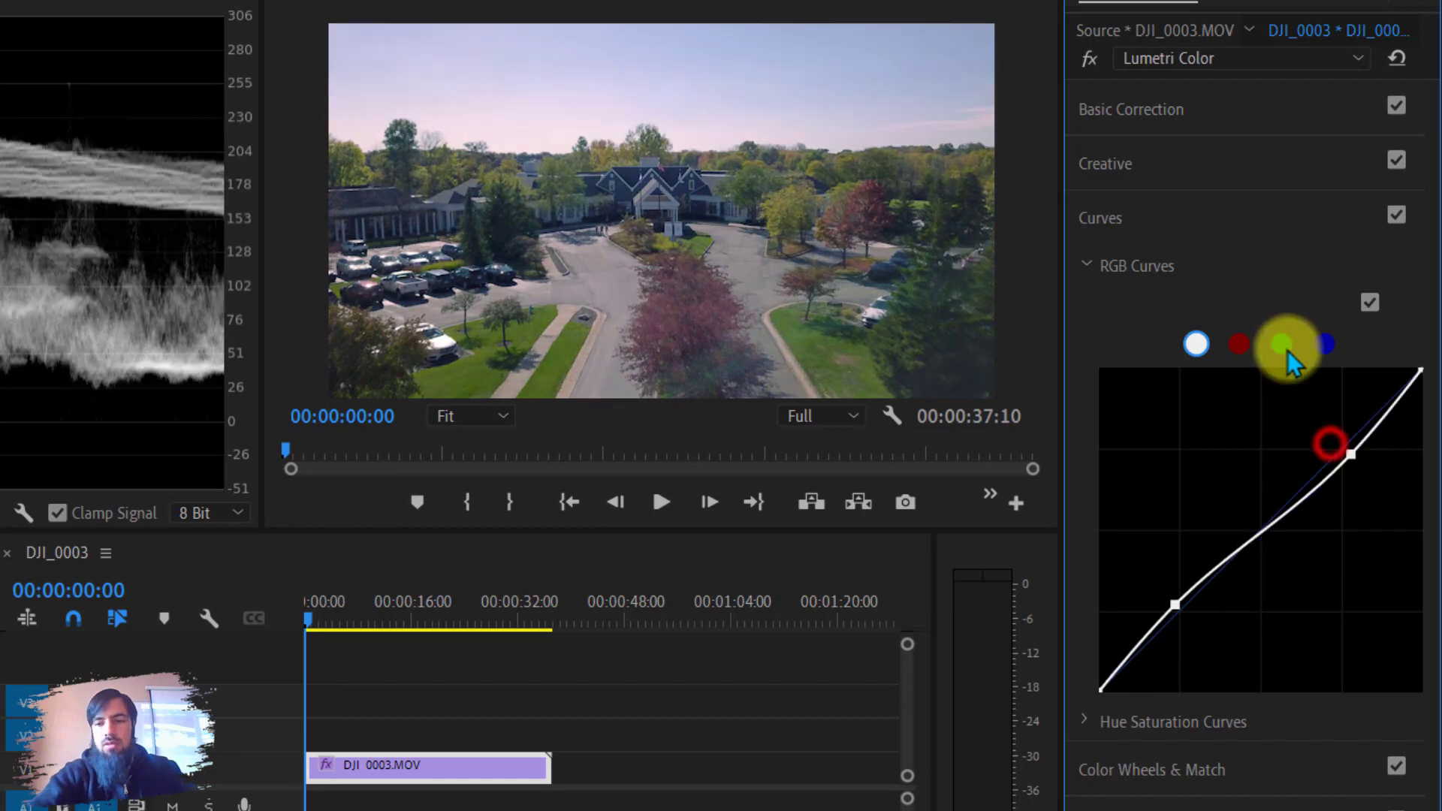
Inspect the red, green and blue channel curves.
{"action": "left_click", "coordinate": [1238, 342]}
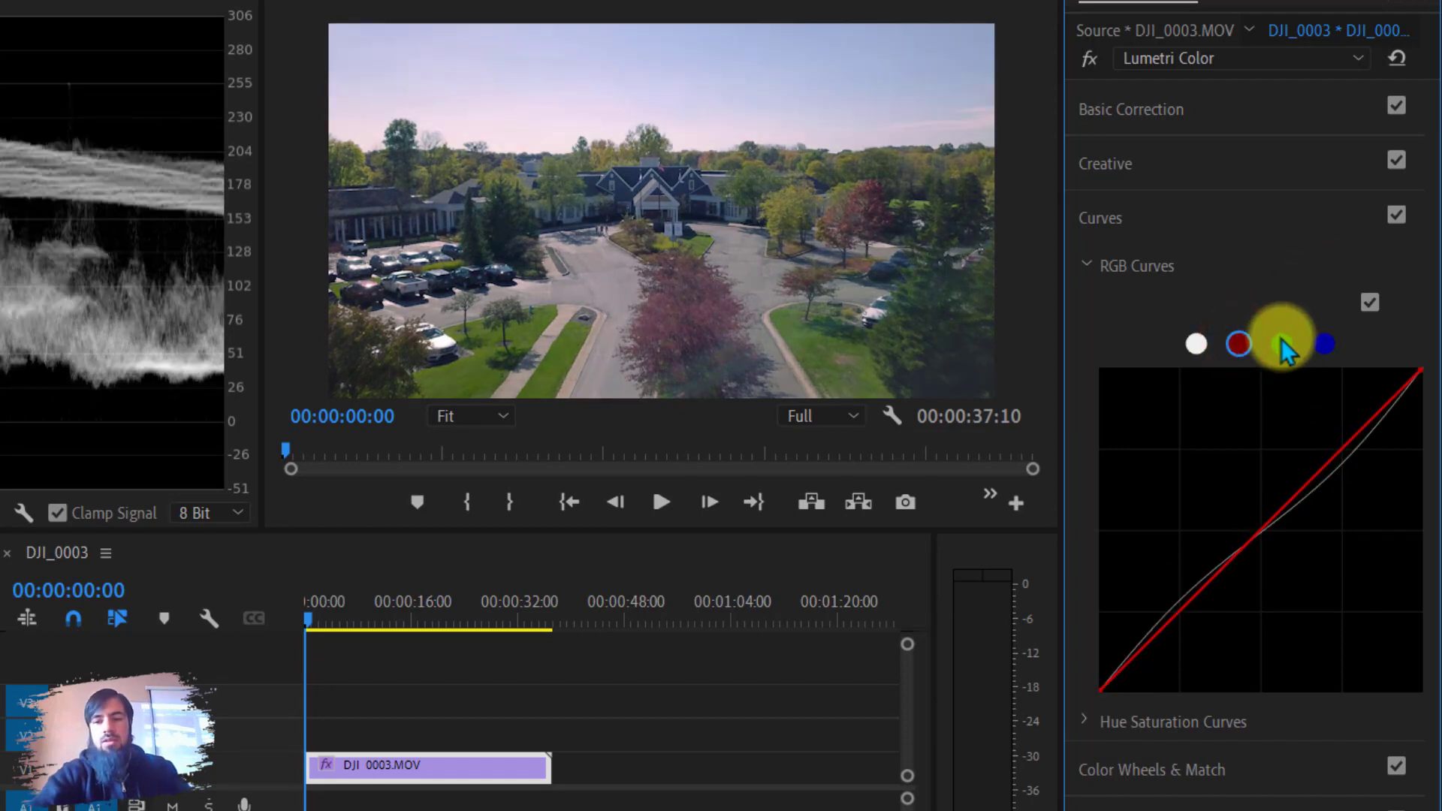
{"action": "left_click", "coordinate": [1282, 339]}
{"action": "left_click", "coordinate": [1325, 342]}
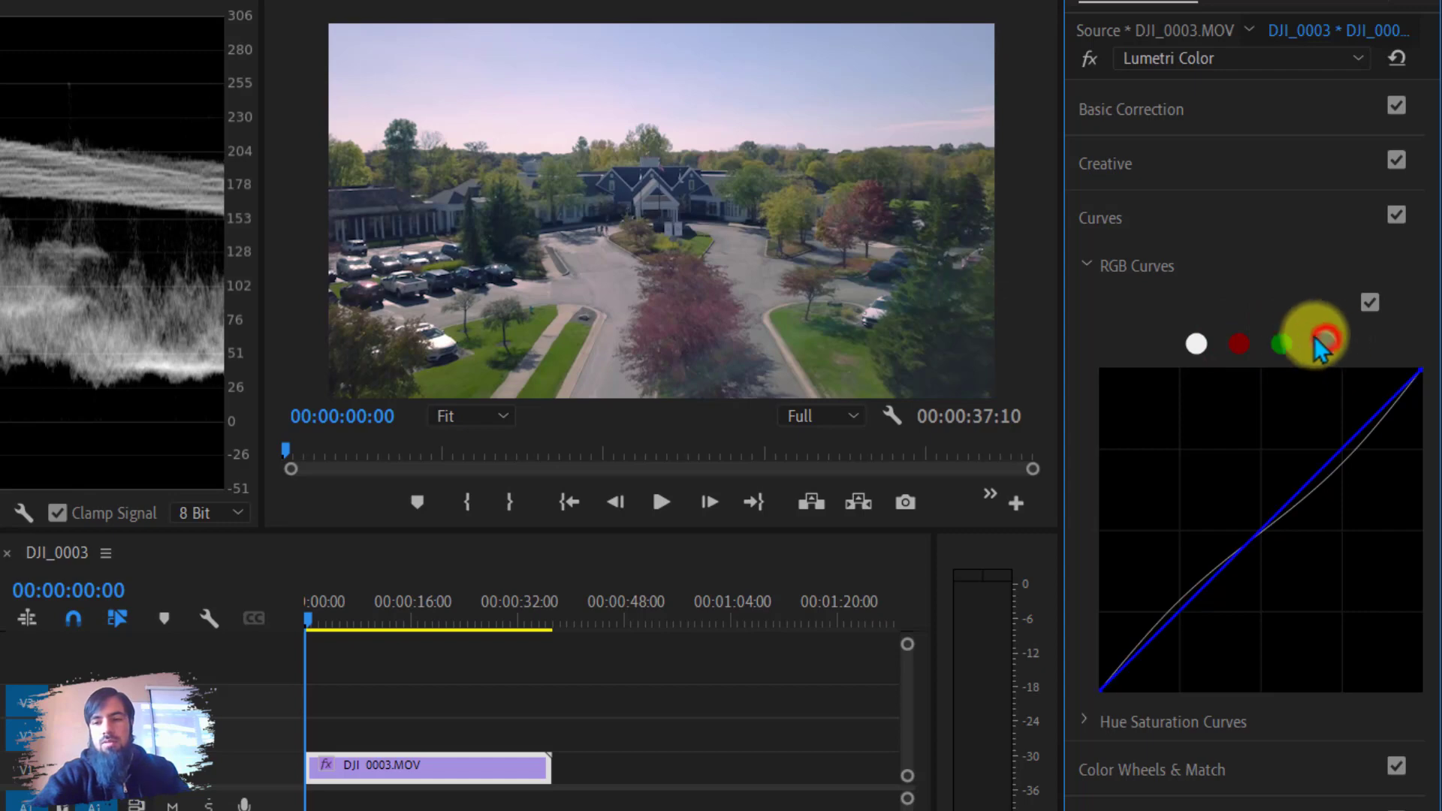
Sample the red tree's hue in the Hue vs Sat curve and raise that hue's saturation.
{"action": "left_click", "coordinate": [1090, 265]}
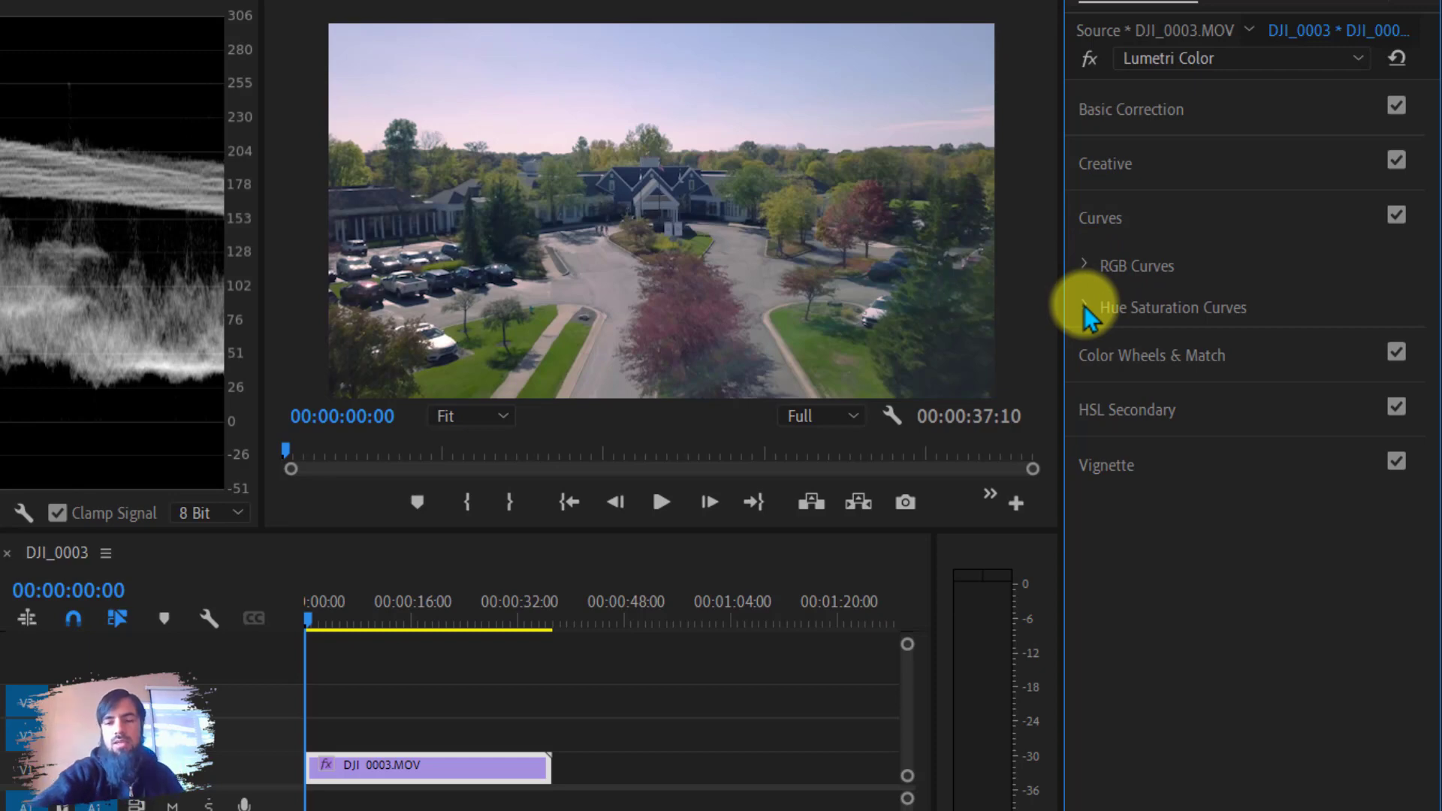
{"action": "left_click", "coordinate": [1084, 307]}
{"action": "left_click", "coordinate": [1084, 265]}
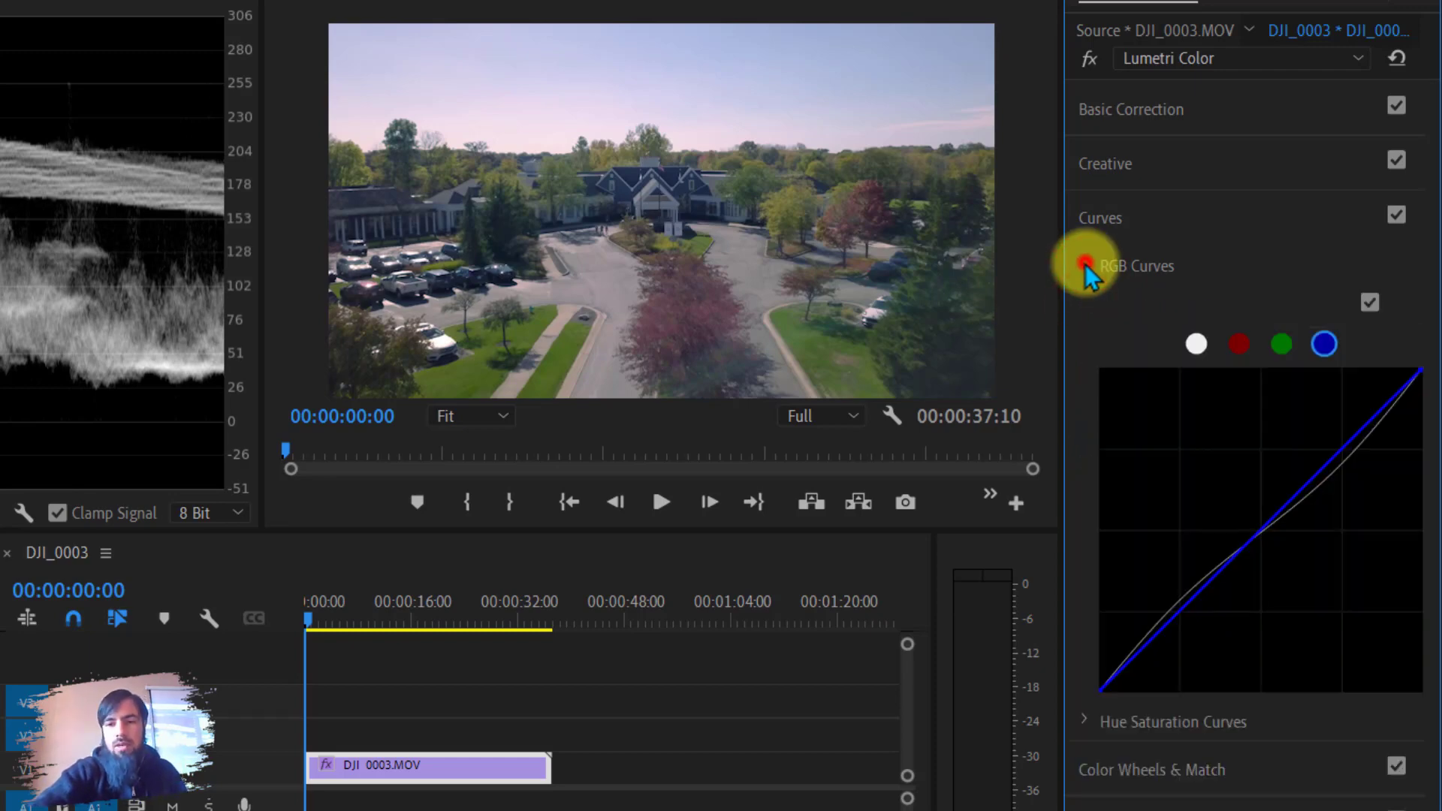
{"action": "left_click", "coordinate": [1086, 267]}
{"action": "left_click", "coordinate": [1086, 302]}
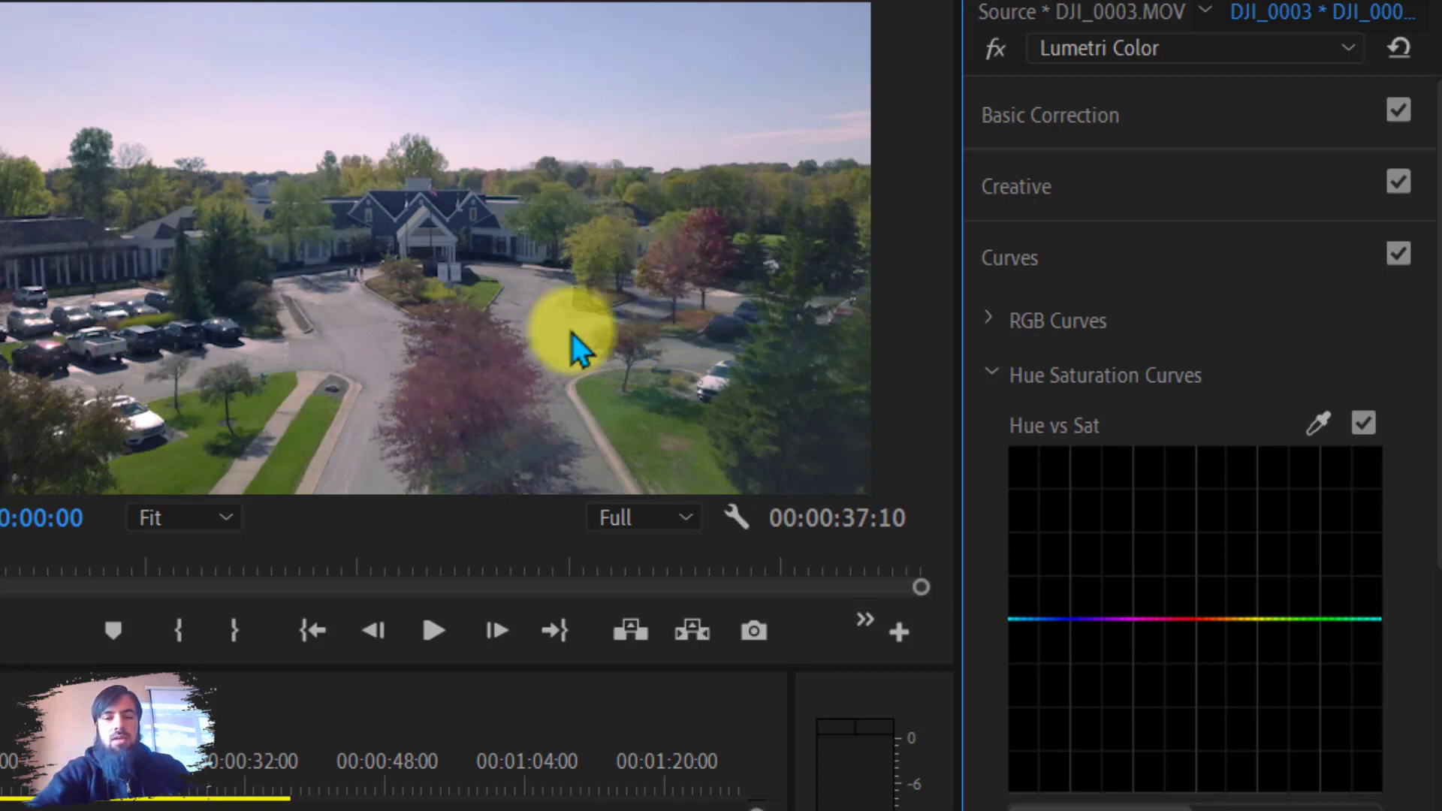
{"action": "left_click", "coordinate": [1319, 423]}
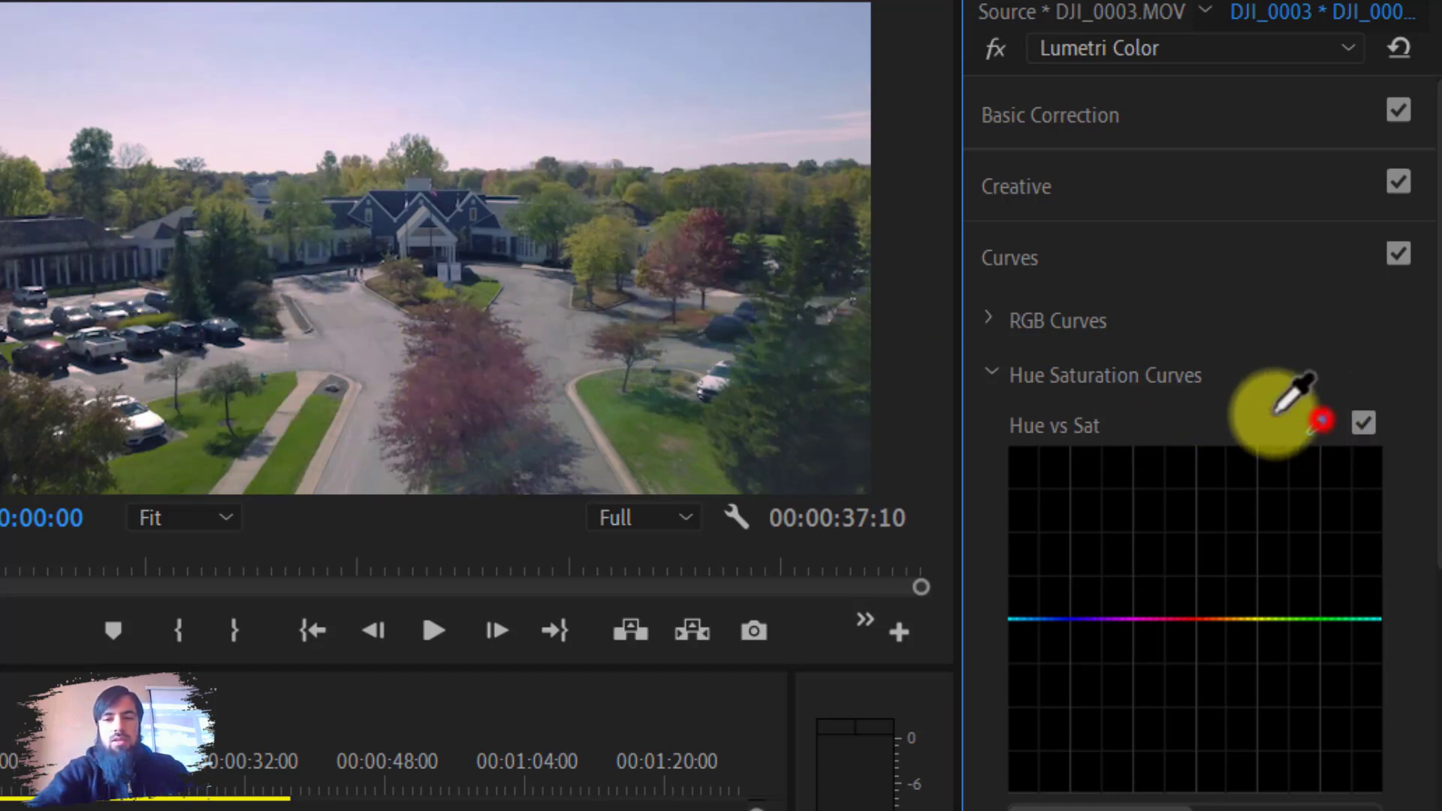
{"action": "left_click", "coordinate": [451, 394]}
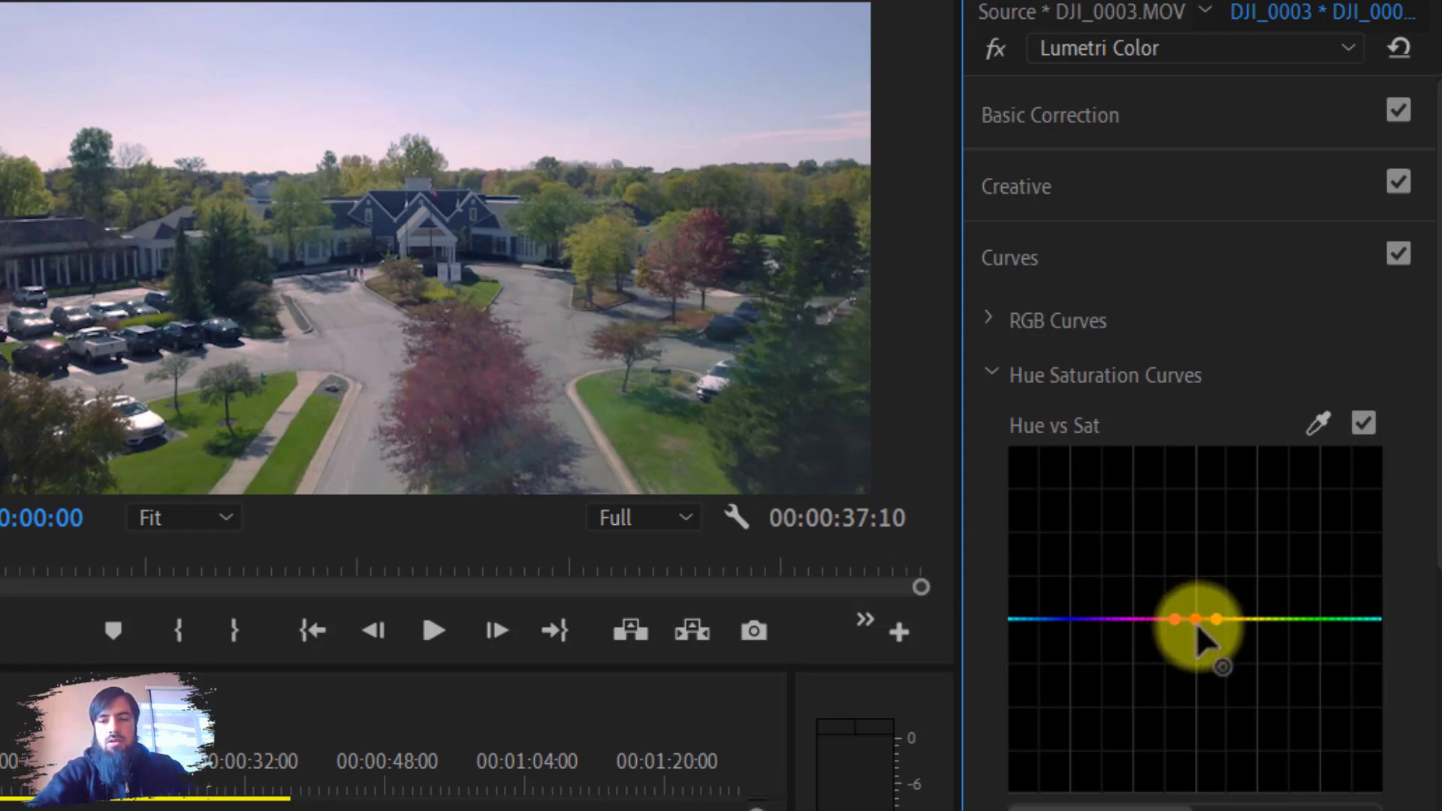
{"action": "left_click_drag", "start_coordinate": [1195, 621], "coordinate": [1208, 715]}
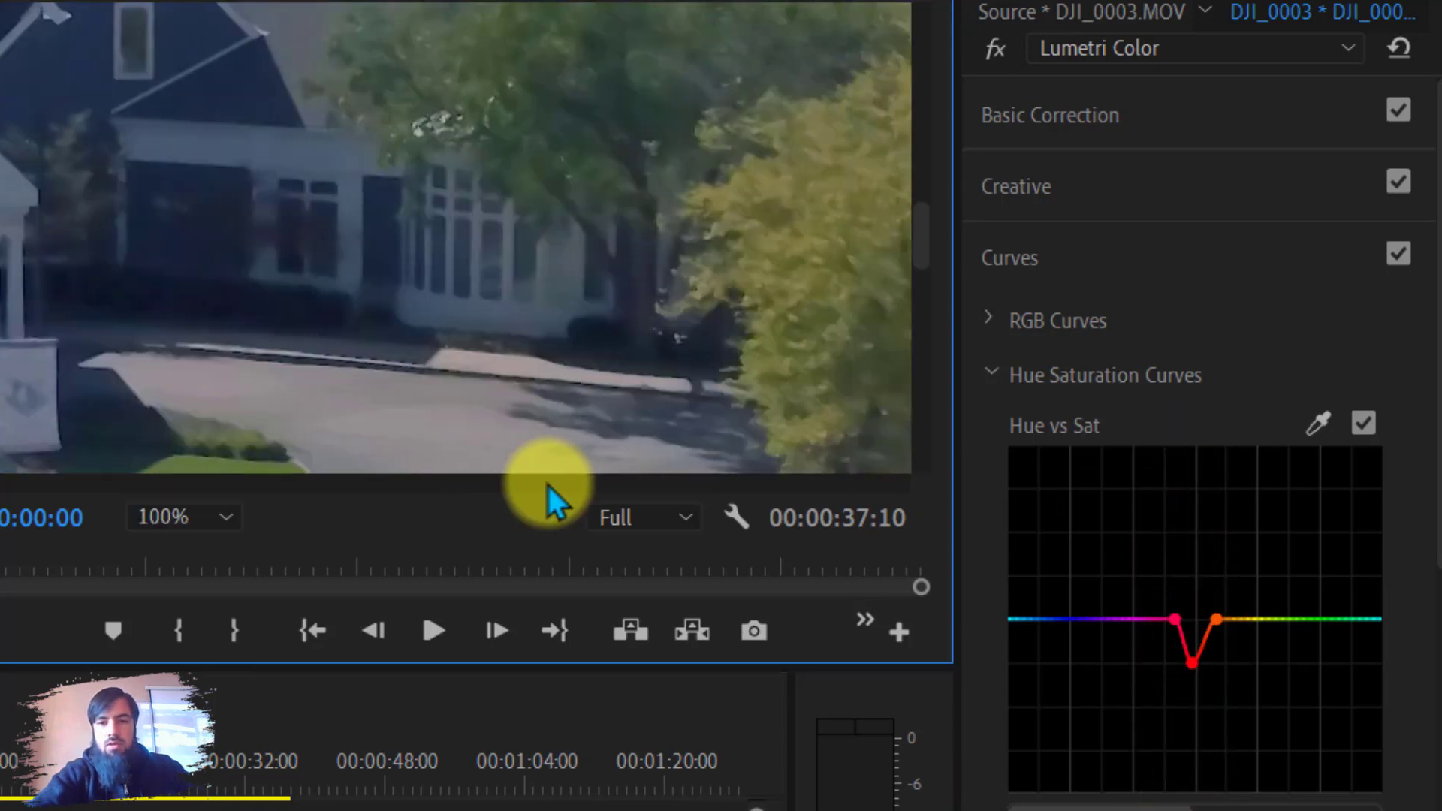
{"action": "left_click_drag", "start_coordinate": [547, 483], "coordinate": [730, 487]}
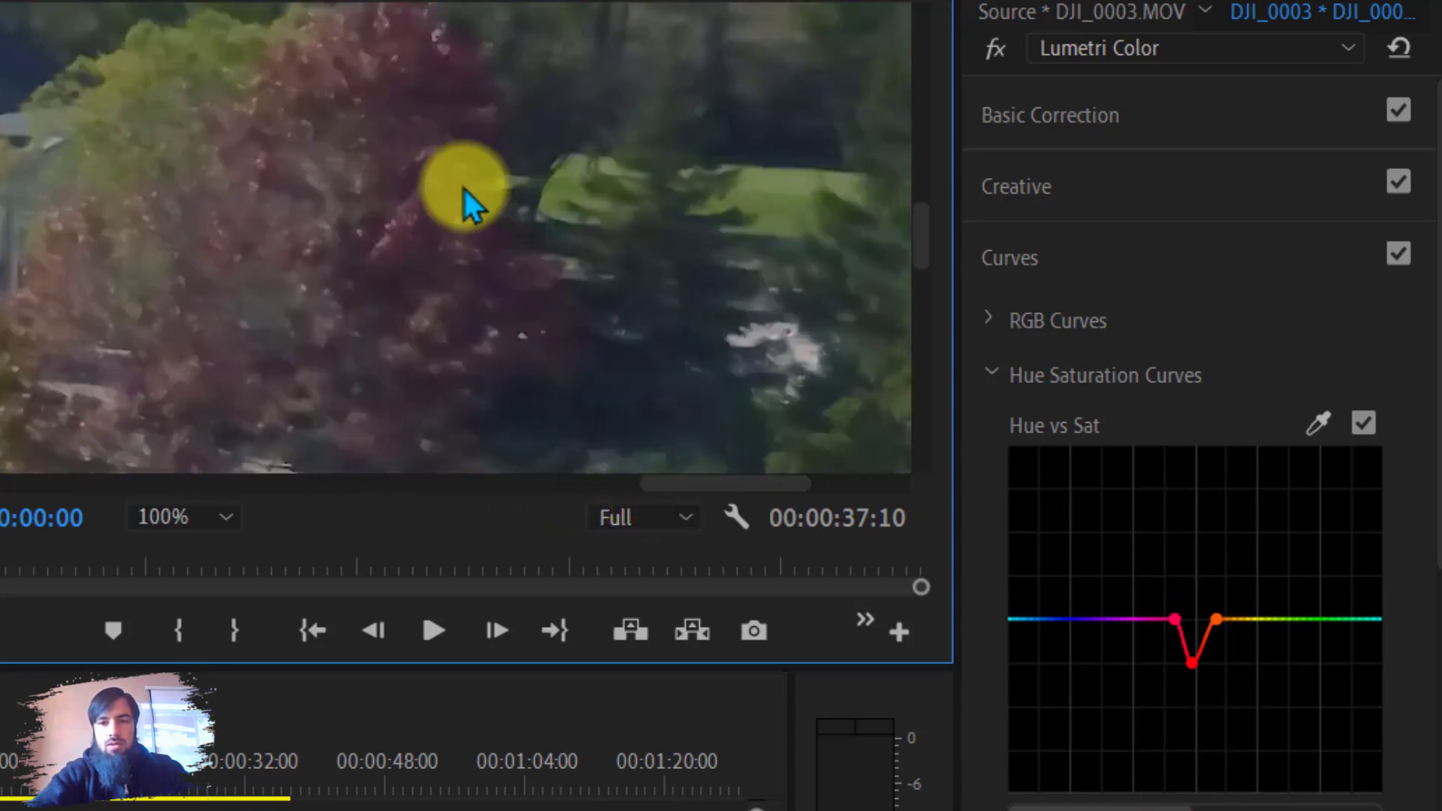
{"action": "left_click_drag", "start_coordinate": [1192, 662], "coordinate": [1191, 557]}
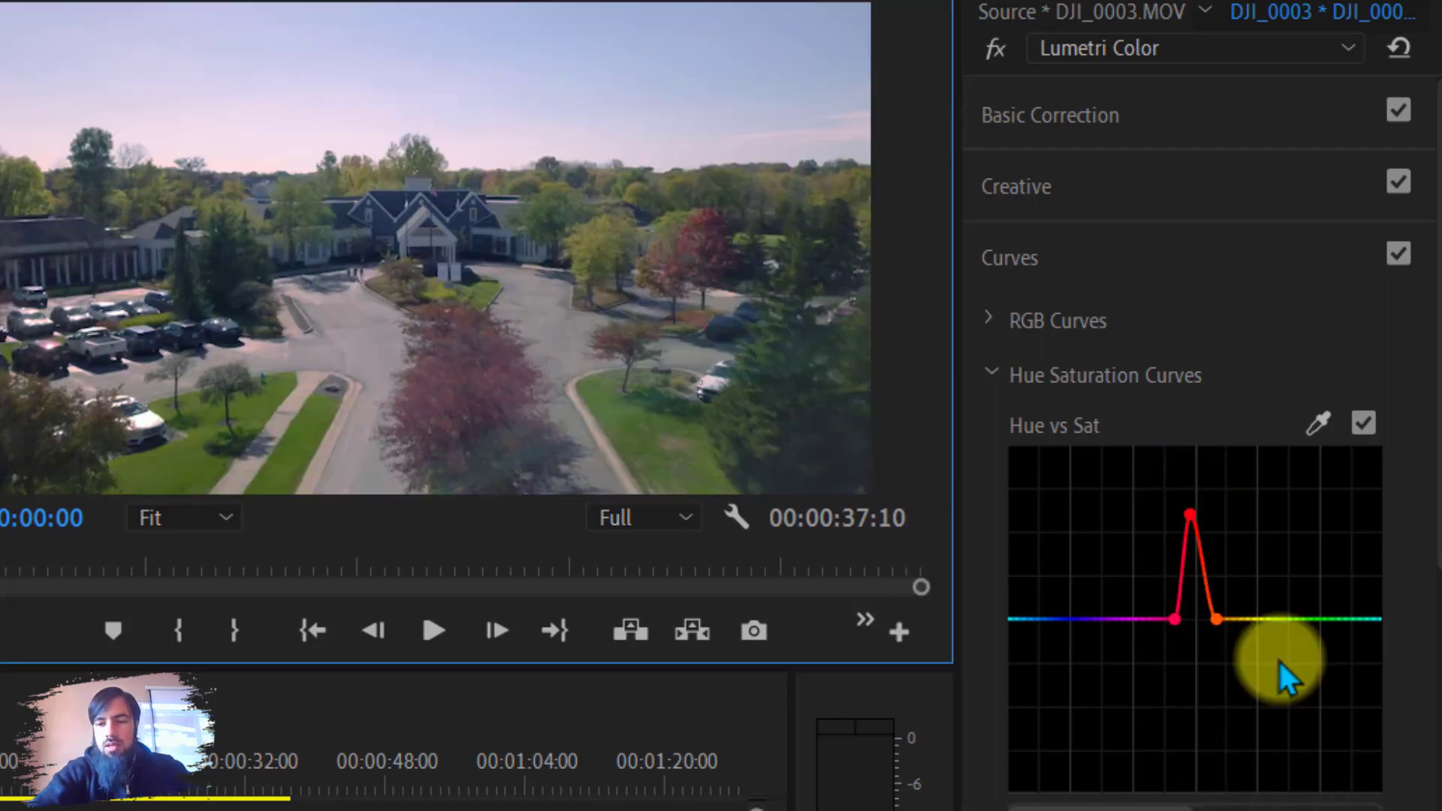
Sample the green grass in the Hue vs Sat curve and raise its saturation slightly.
{"action": "left_click", "coordinate": [1318, 423]}
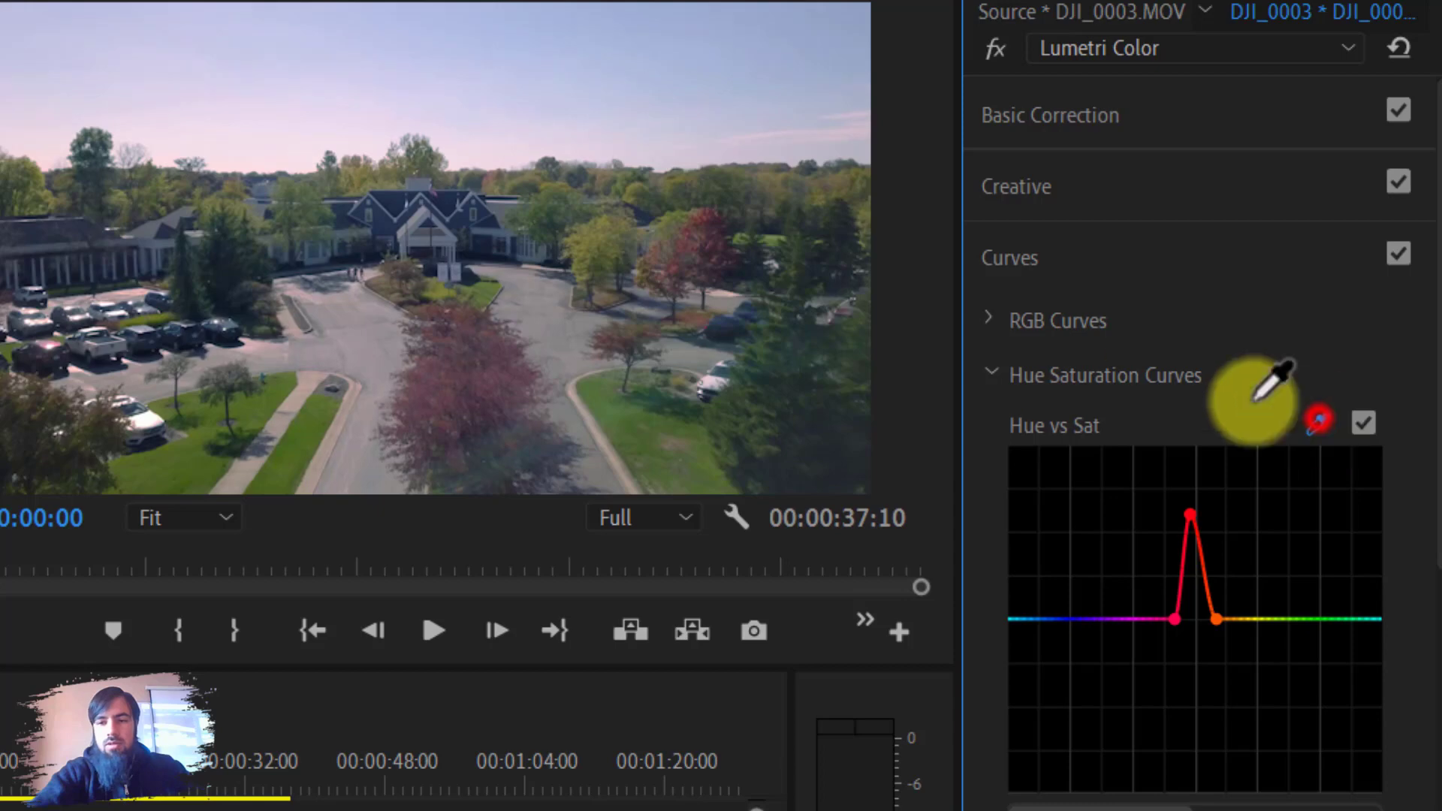
{"action": "left_click", "coordinate": [181, 465]}
{"action": "left_click_drag", "start_coordinate": [1289, 620], "coordinate": [1281, 571]}
Sample the grass in the Hue vs Hue curve, then switch the Hue vs Hue curve off.
{"action": "scroll", "coordinate": [1256, 702], "scroll_direction": "down", "scroll_amount": 2}
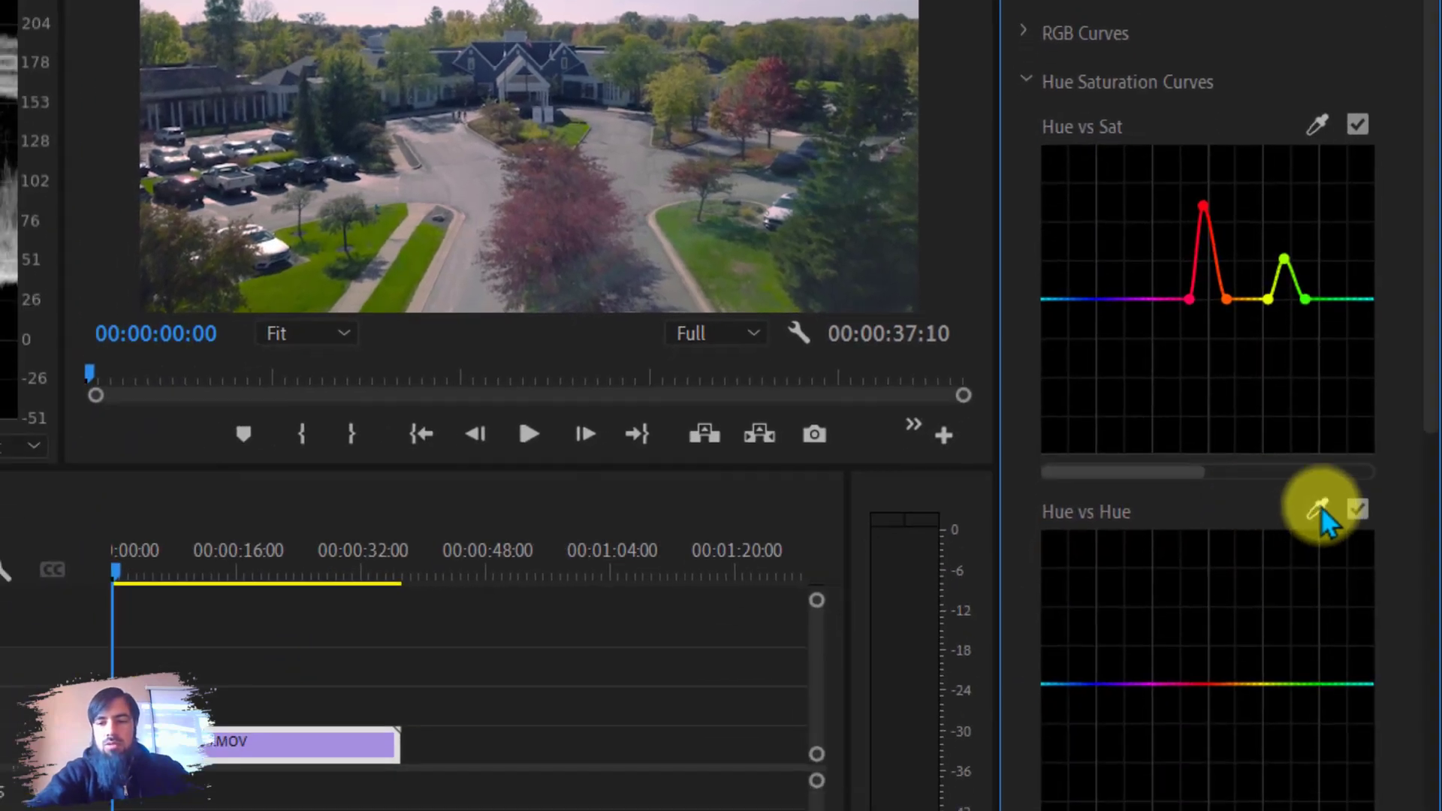
{"action": "left_click", "coordinate": [1319, 509]}
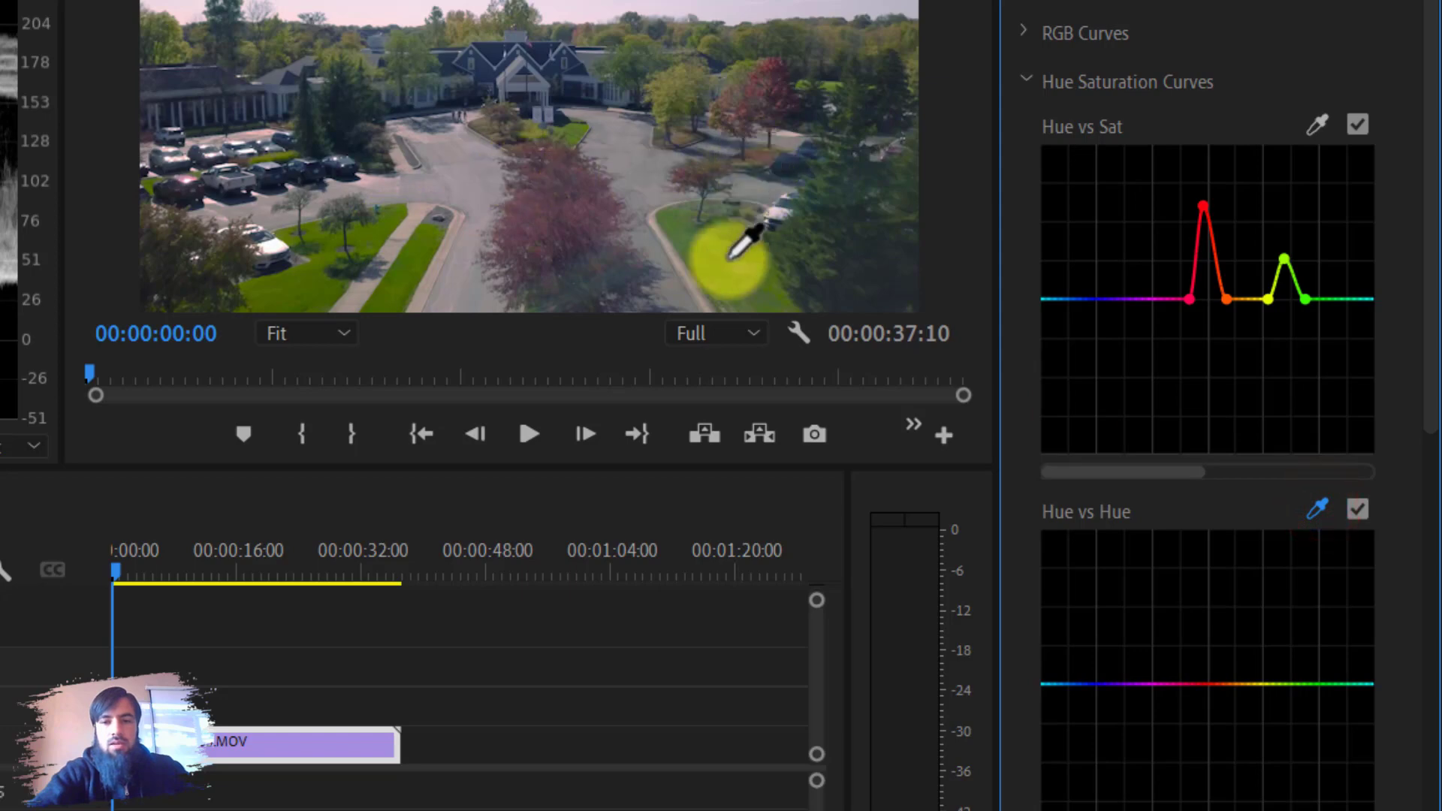
{"action": "left_click", "coordinate": [687, 239]}
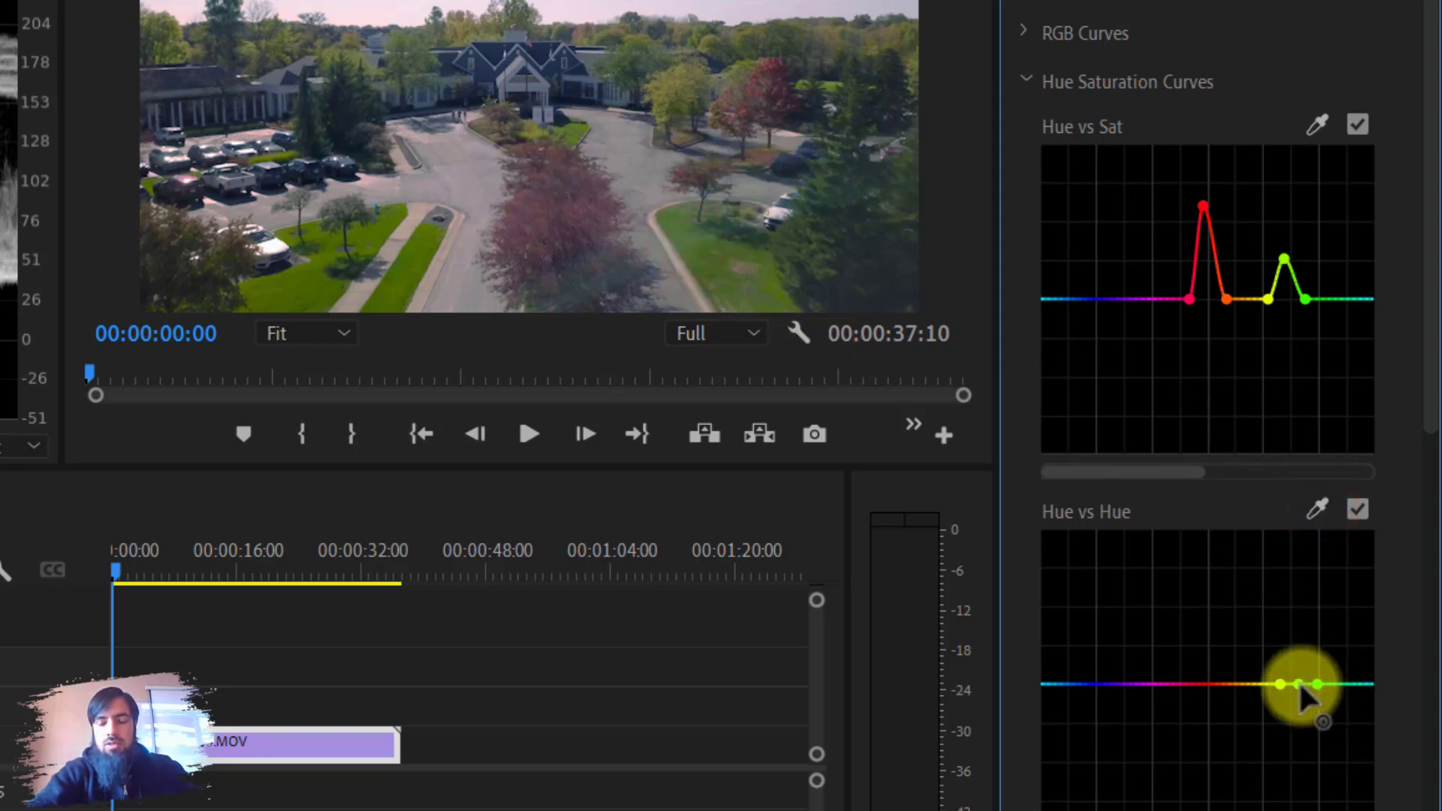
{"action": "mouse_move", "coordinate": [1299, 685]}
{"action": "left_mouse_down"}
{"action": "mouse_move", "coordinate": [1303, 589]}
{"action": "mouse_move", "coordinate": [1307, 789]}
{"action": "mouse_move", "coordinate": [1301, 678]}
{"action": "mouse_move", "coordinate": [1314, 685]}
{"action": "mouse_move", "coordinate": [1293, 682]}
{"action": "mouse_move", "coordinate": [1297, 585]}
{"action": "mouse_move", "coordinate": [1297, 792]}
{"action": "mouse_move", "coordinate": [1300, 686]}
{"action": "left_mouse_up"}
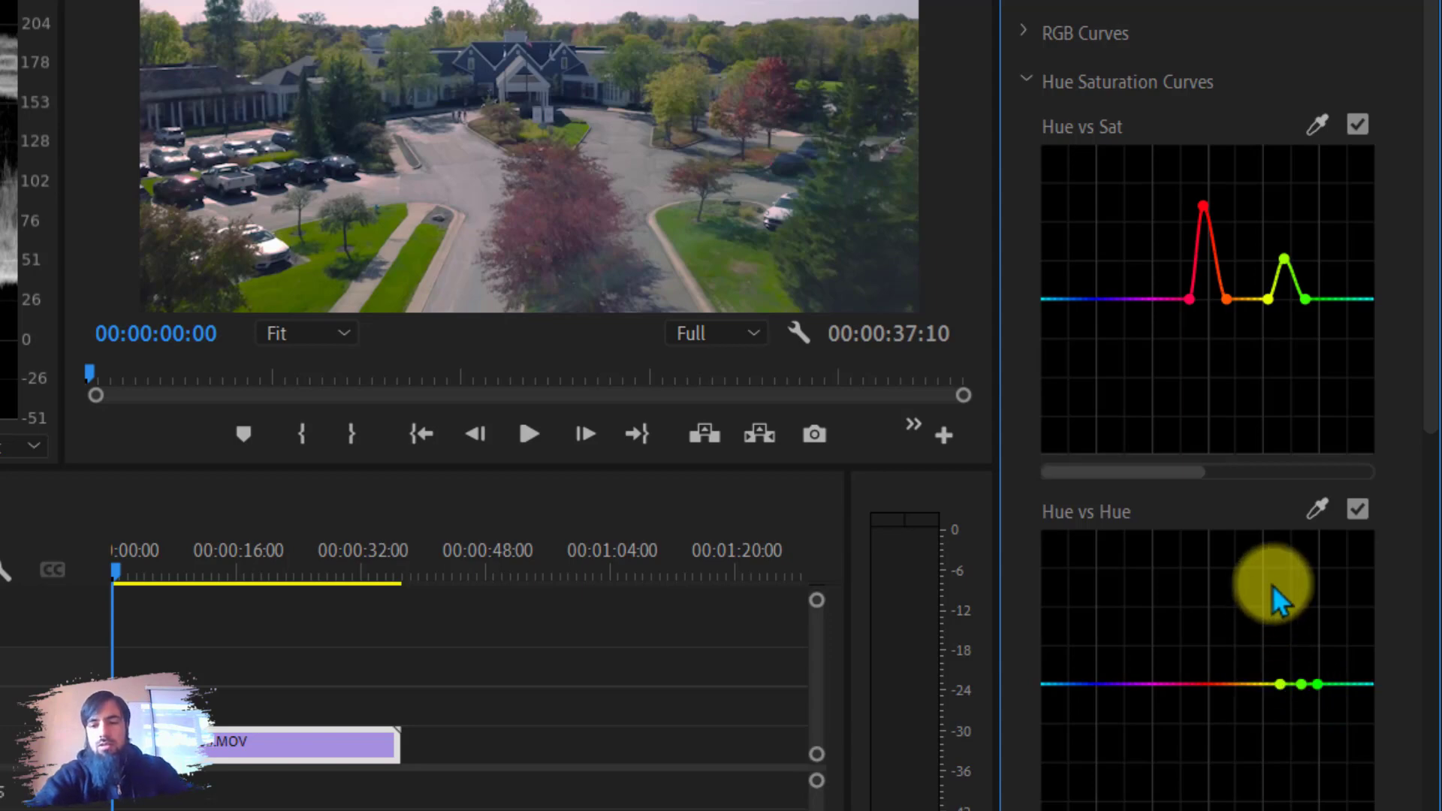
{"action": "left_click_drag", "start_coordinate": [1431, 313], "coordinate": [1431, 447]}
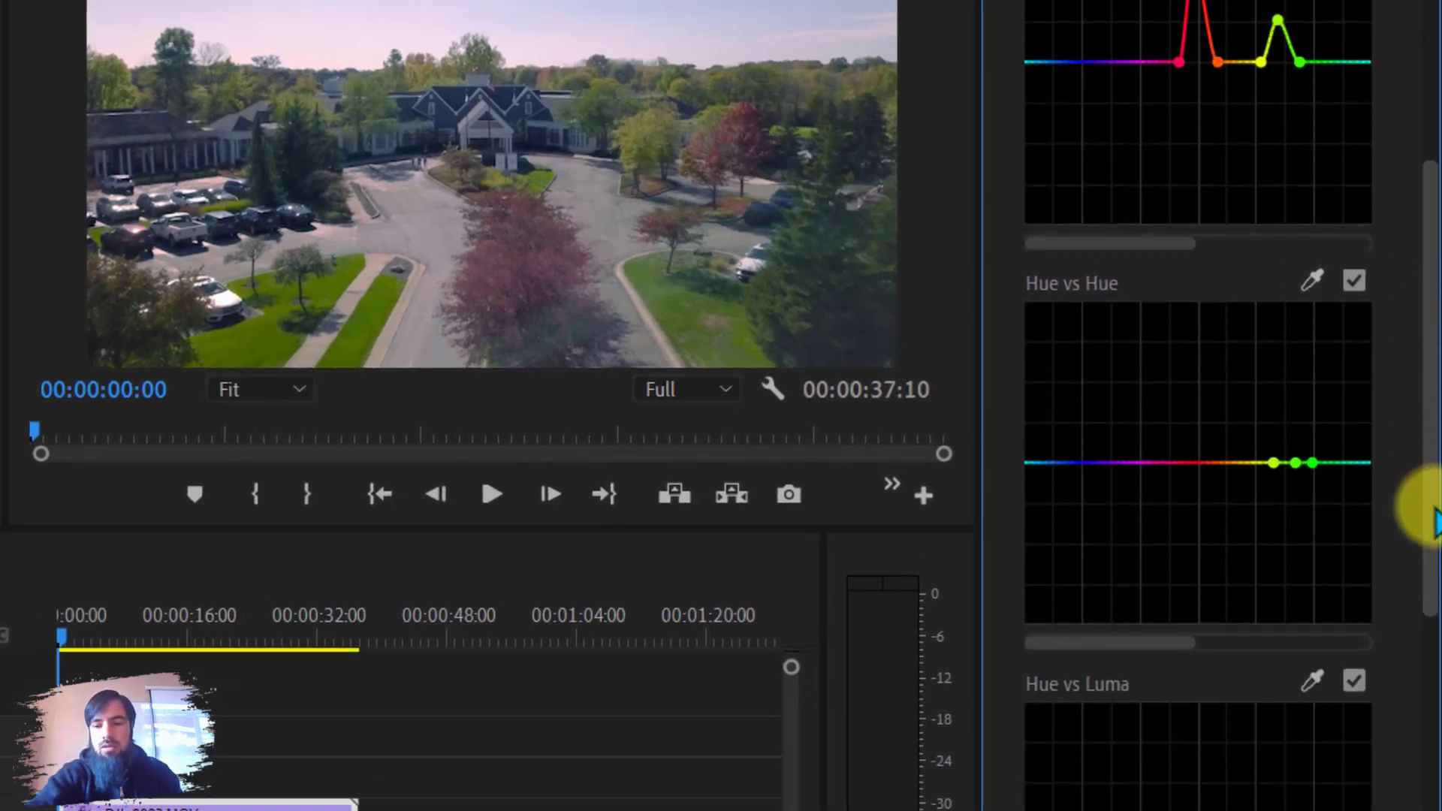
{"action": "left_click_drag", "start_coordinate": [1434, 509], "coordinate": [1433, 536]}
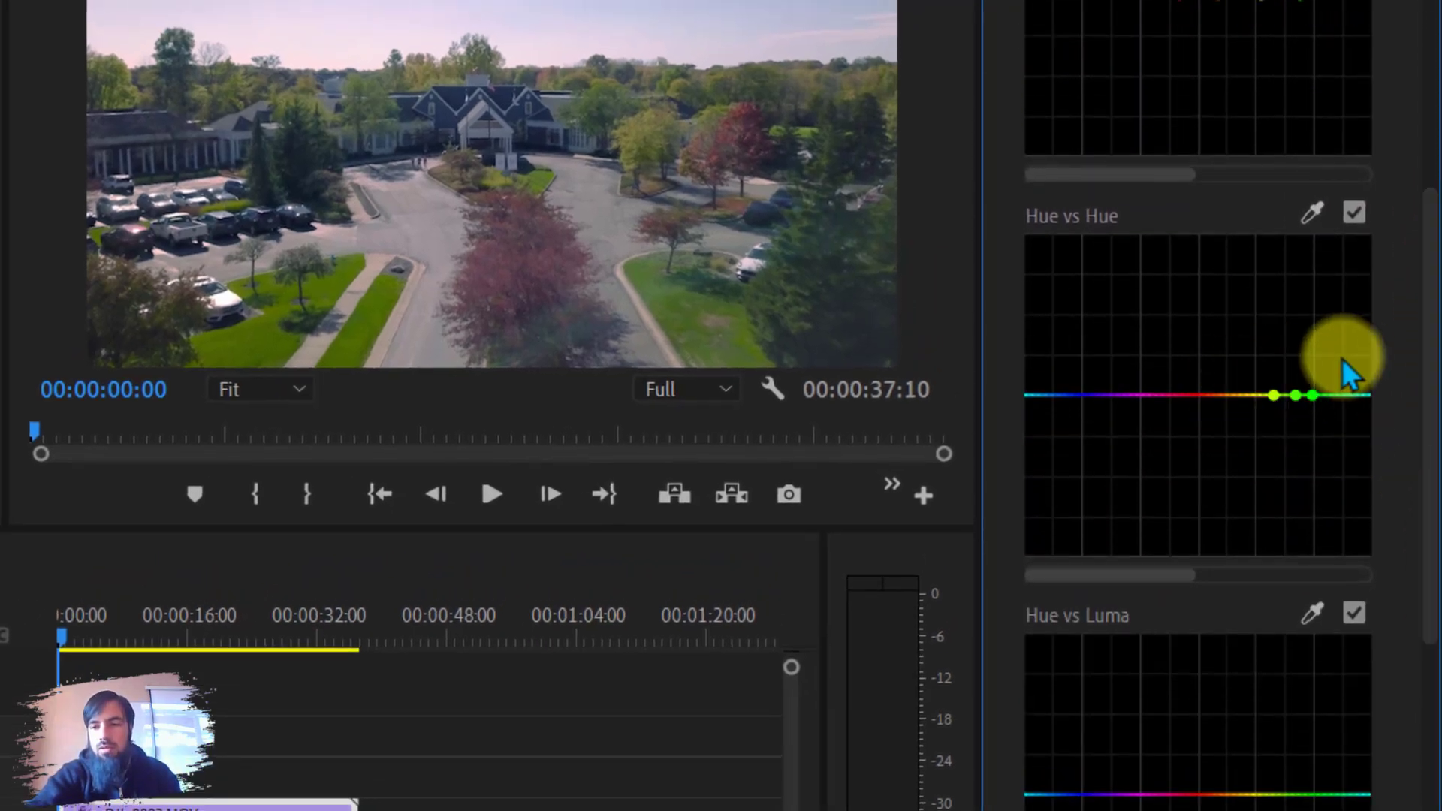
{"action": "left_click", "coordinate": [1354, 210]}
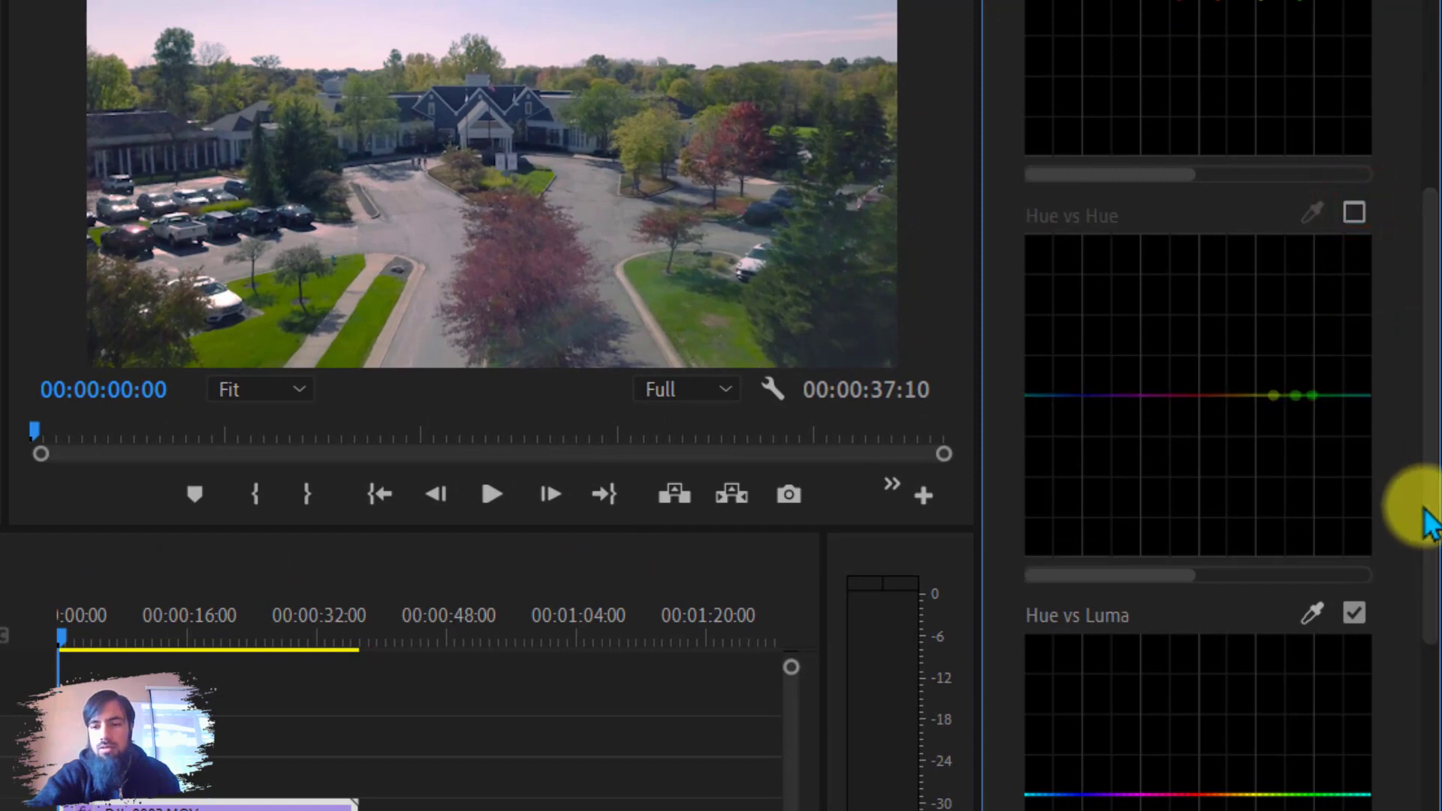
Sample the green foliage in the Hue vs Luma curve and brighten that hue.
{"action": "scroll", "coordinate": [1416, 505], "scroll_direction": "down", "scroll_amount": 3}
{"action": "left_click", "coordinate": [1314, 439]}
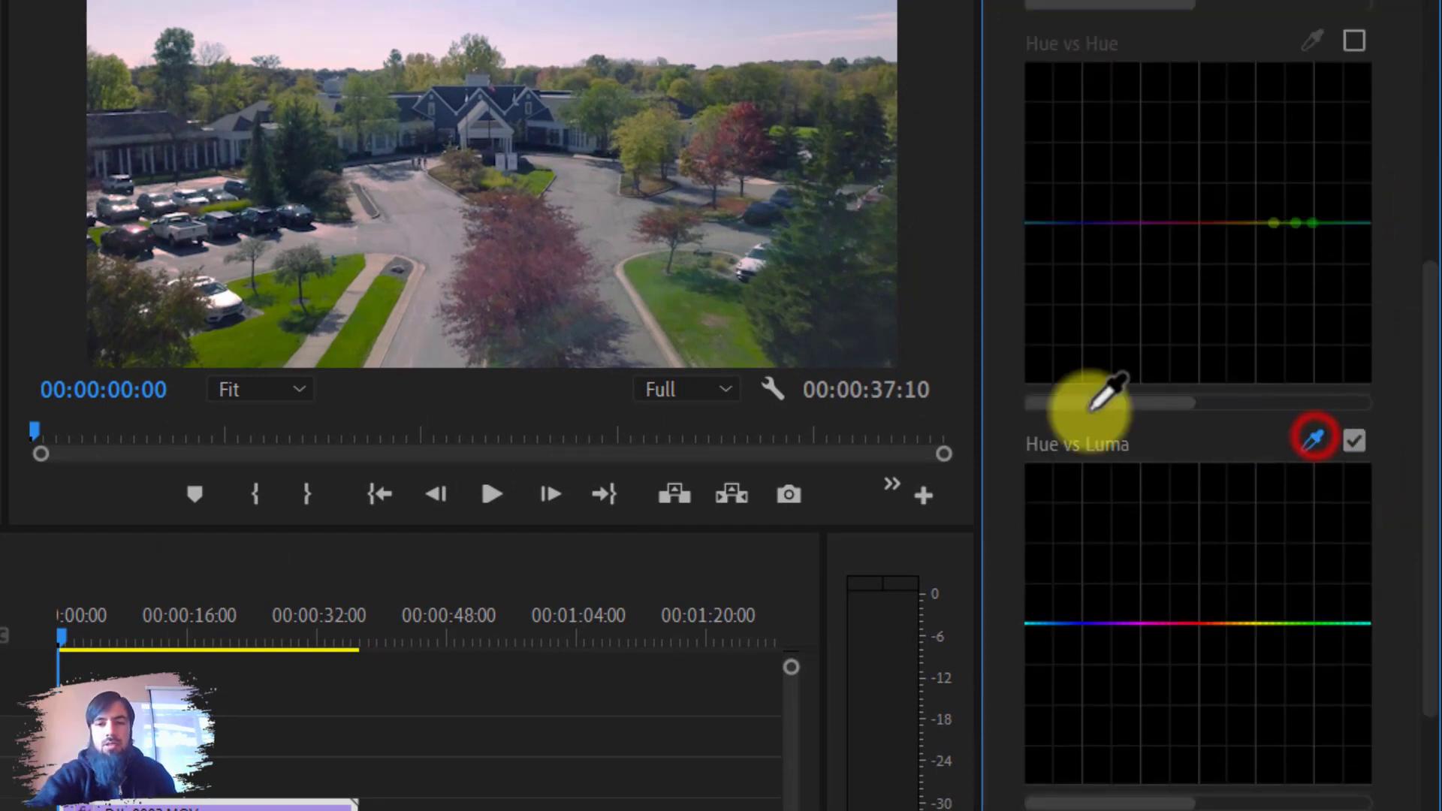
{"action": "left_click", "coordinate": [669, 295]}
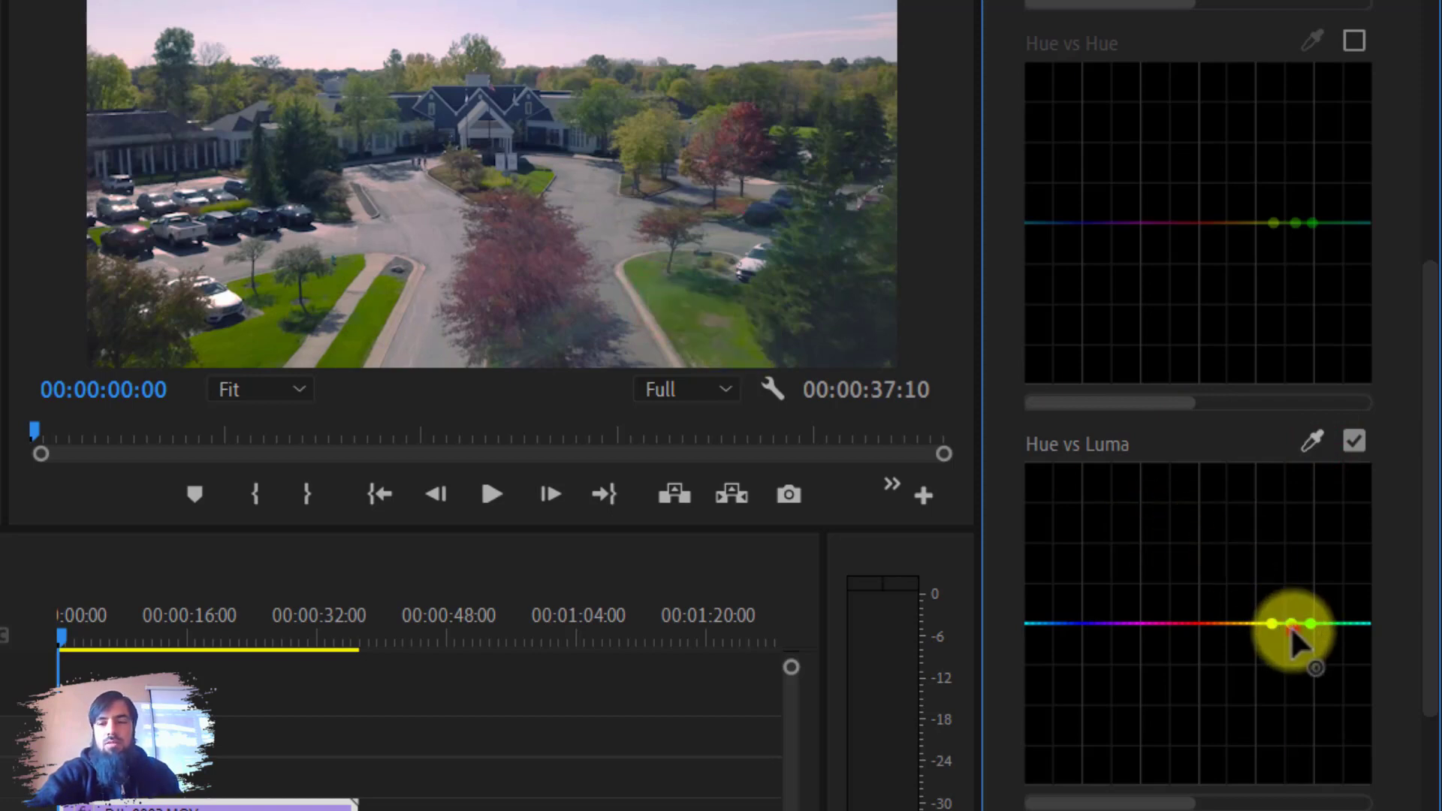
{"action": "left_click_drag", "start_coordinate": [1290, 625], "coordinate": [1287, 579]}
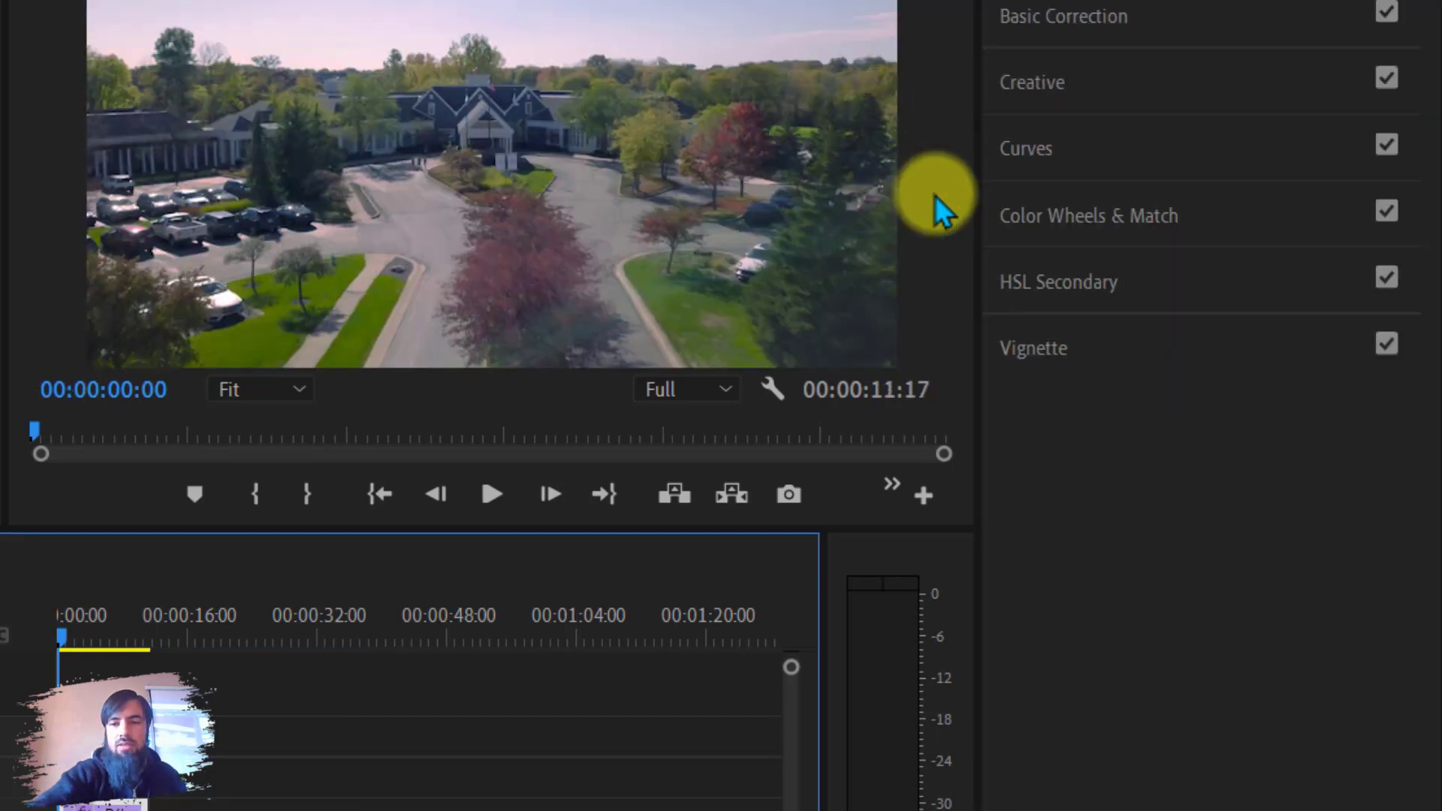
Expand the Color Wheels & Match section.
{"action": "left_click", "coordinate": [1074, 215]}
{"action": "left_click", "coordinate": [1075, 218]}
{"action": "left_click", "coordinate": [1083, 219]}
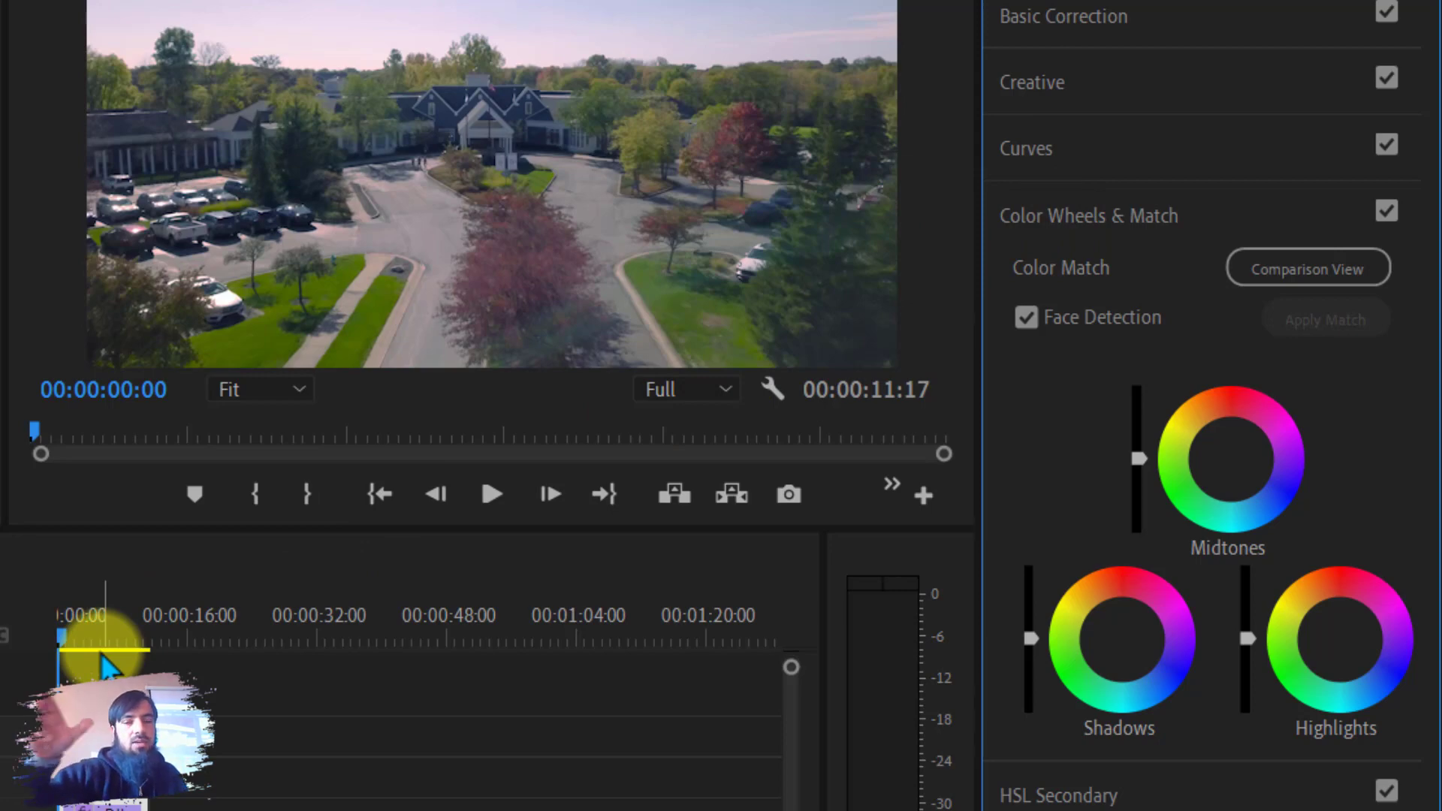
{"action": "left_click", "coordinate": [1121, 217]}
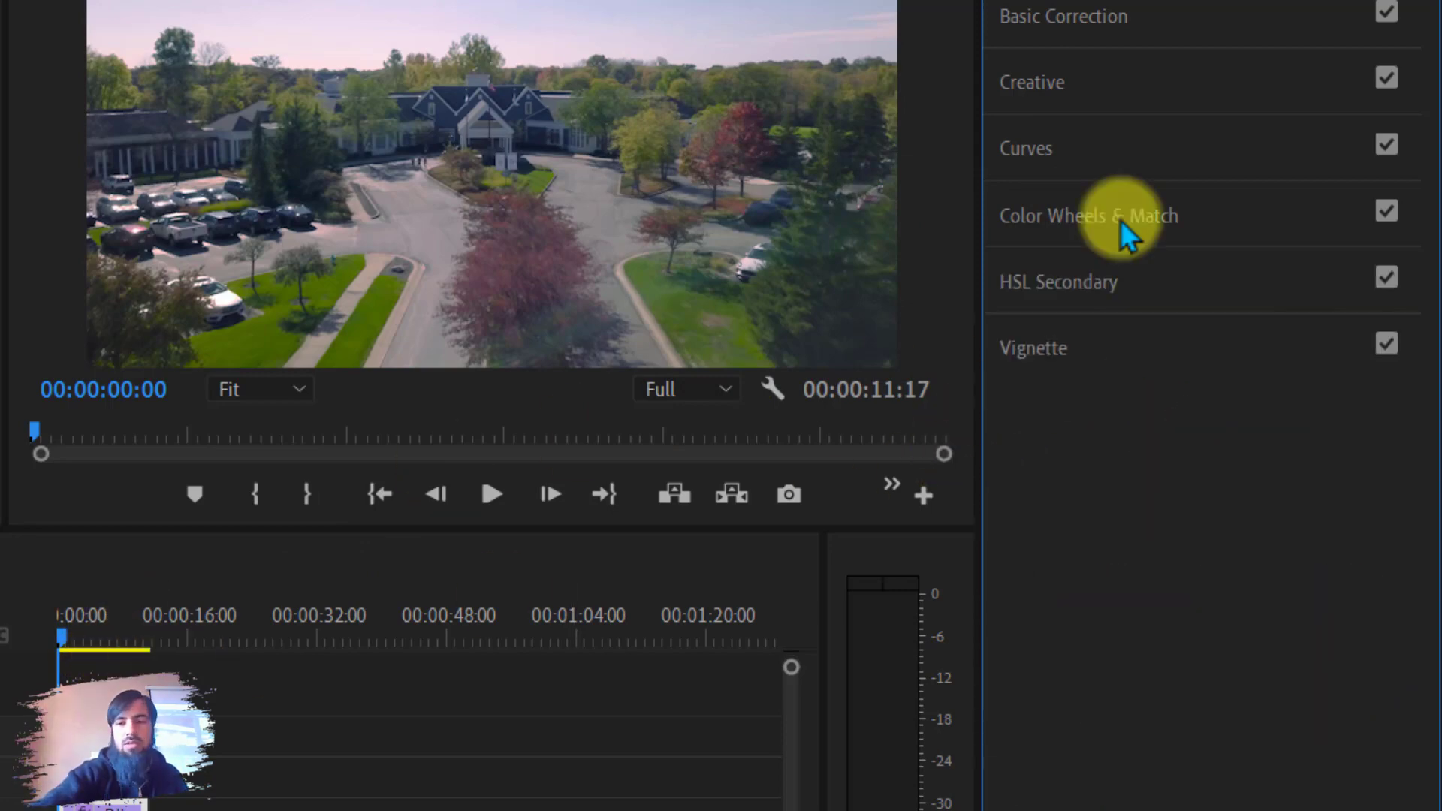
{"action": "left_click", "coordinate": [1121, 220]}
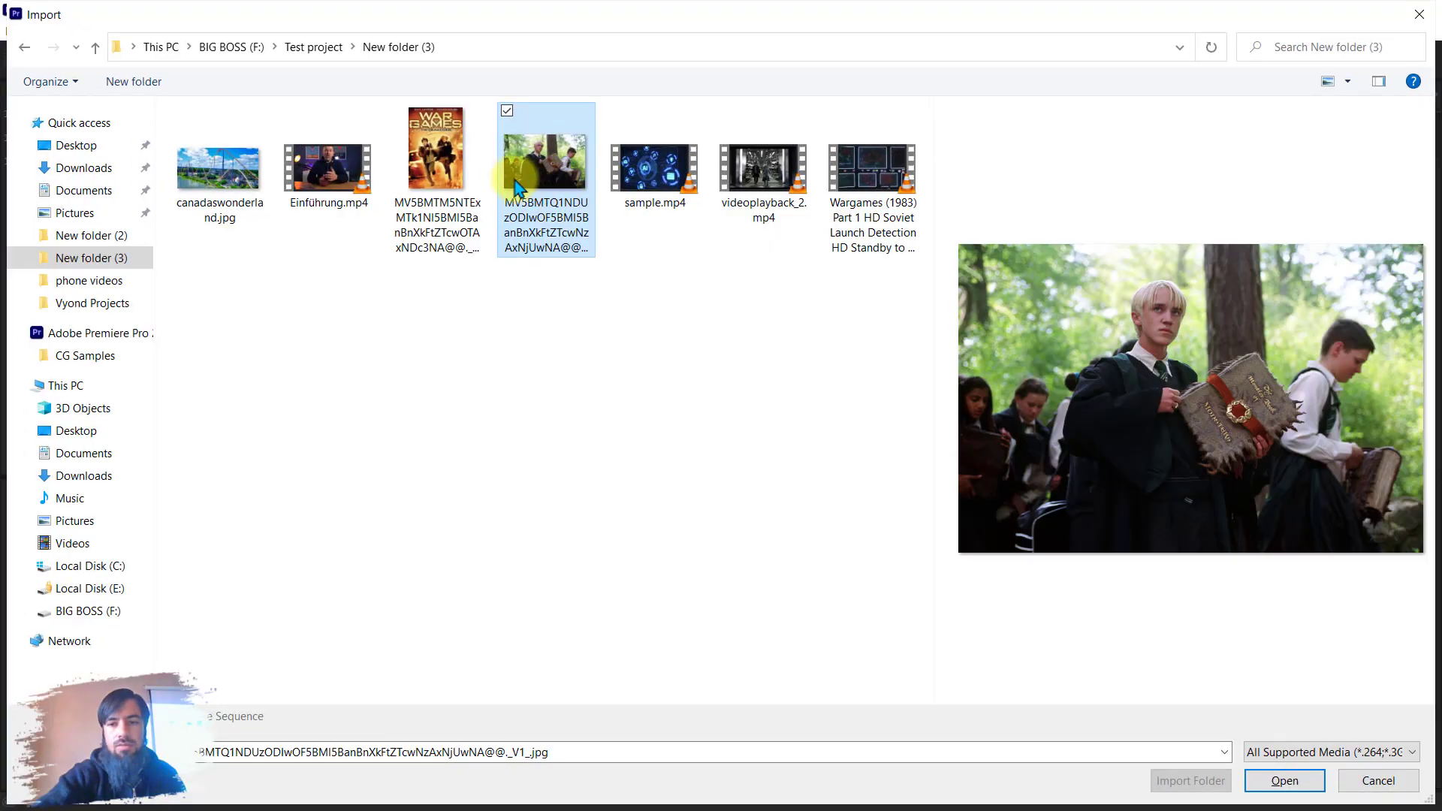
Import the reference still image and add it to the timeline after the drone clip.
{"action": "double_click", "coordinate": [509, 173]}
{"action": "left_click_drag", "start_coordinate": [714, 643], "coordinate": [701, 641]}
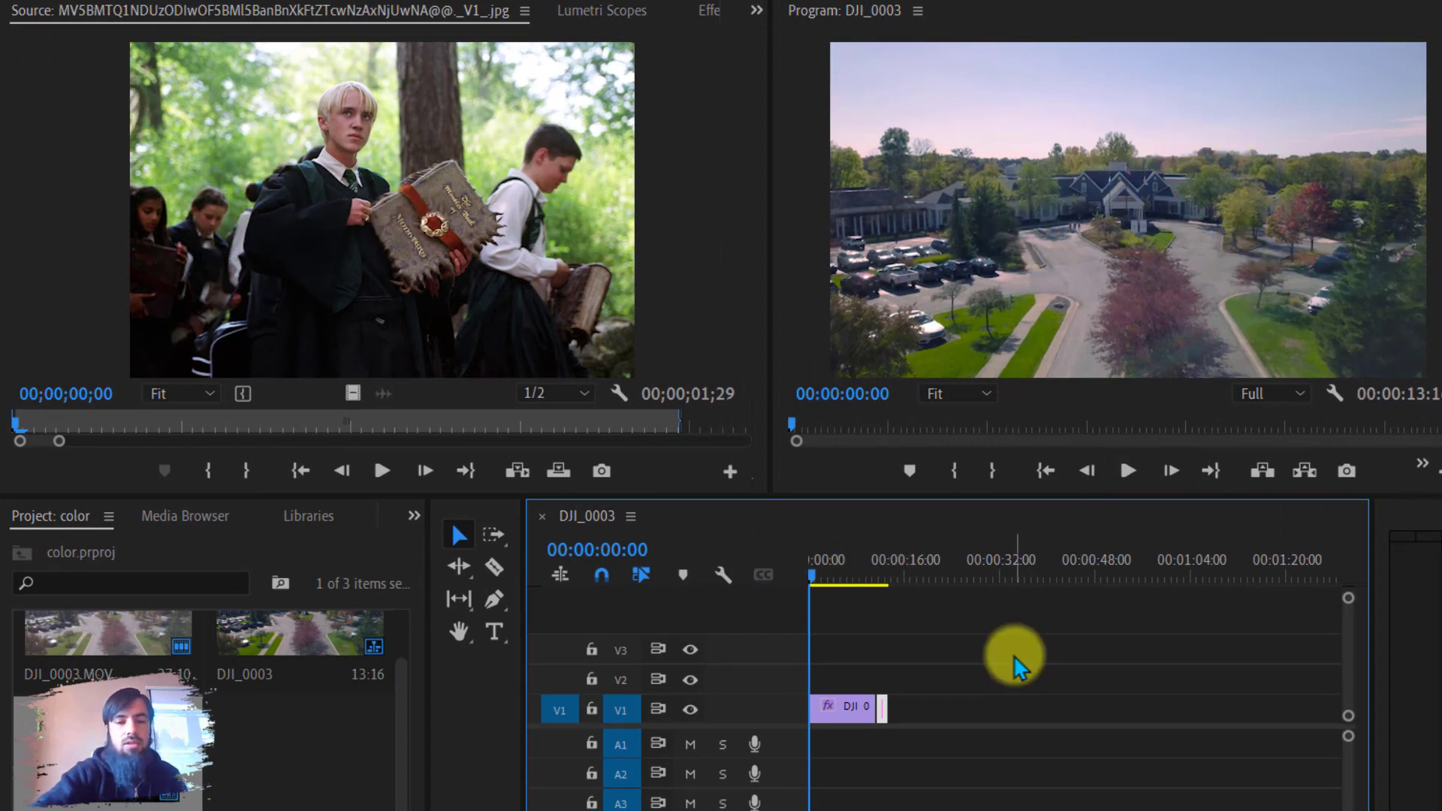
{"action": "left_click", "coordinate": [893, 658]}
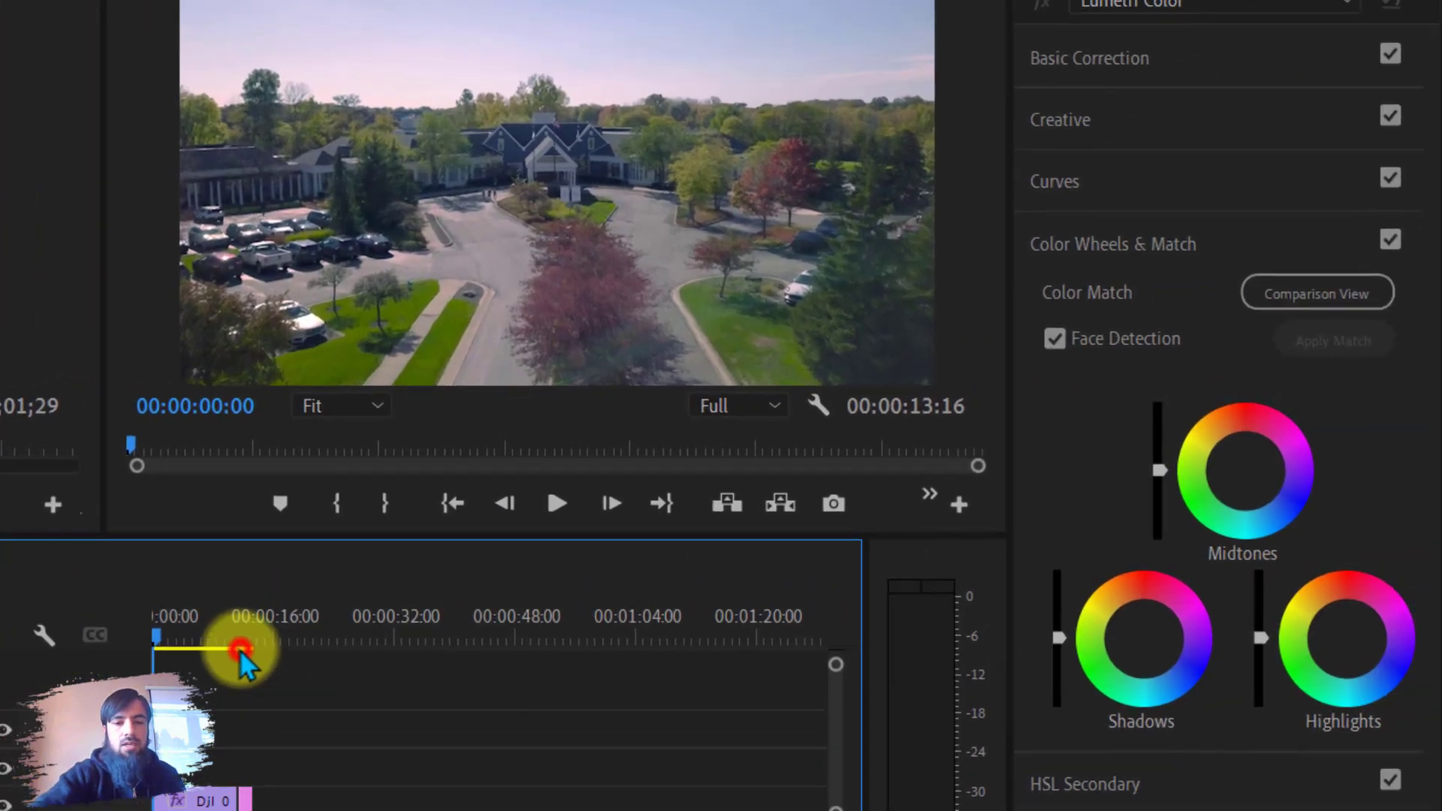
{"action": "left_click_drag", "start_coordinate": [597, 599], "coordinate": [602, 600]}
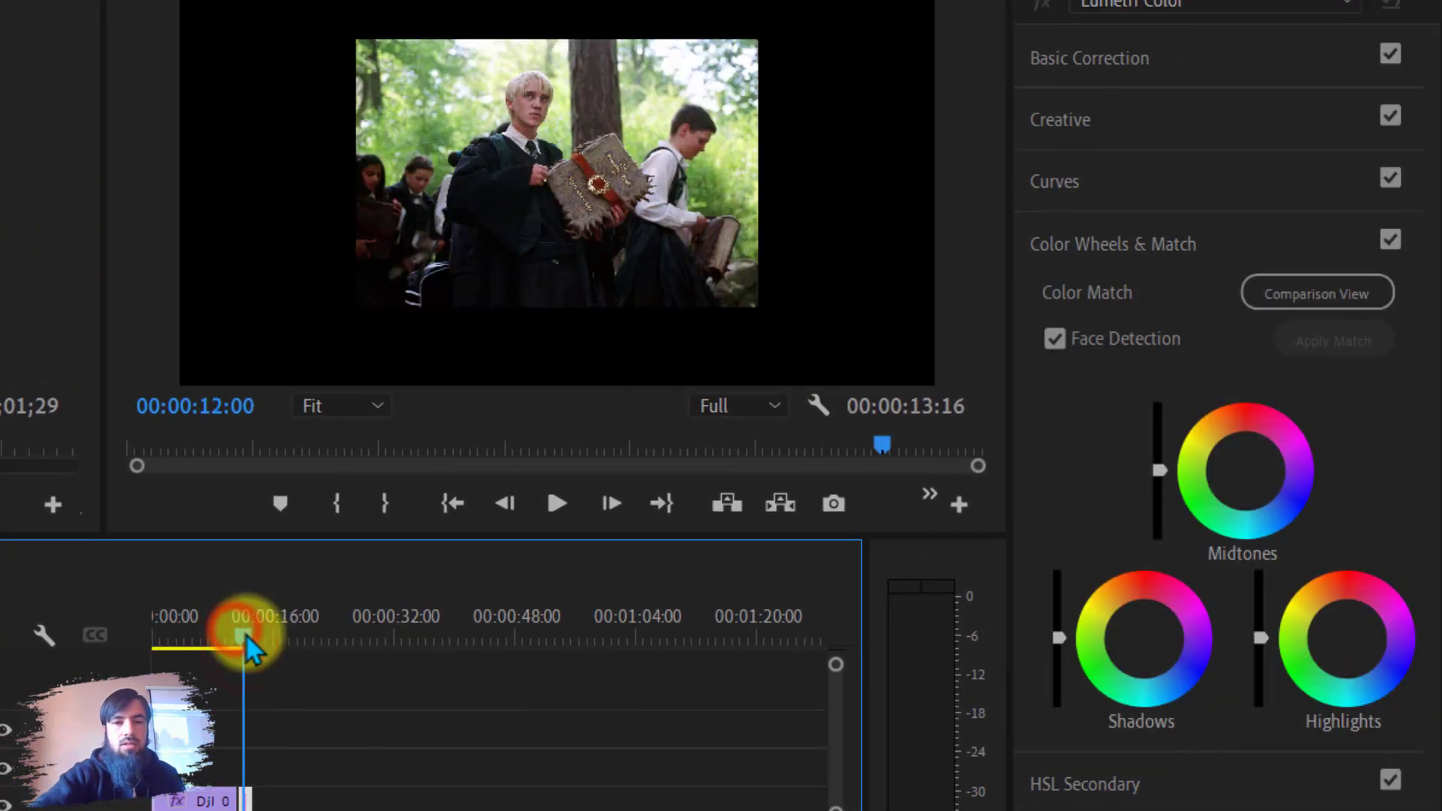
Set the still image to frame size and move the playhead back onto the drone clip.
{"action": "left_click_drag", "start_coordinate": [250, 646], "coordinate": [253, 647]}
{"action": "right_click", "coordinate": [241, 784]}
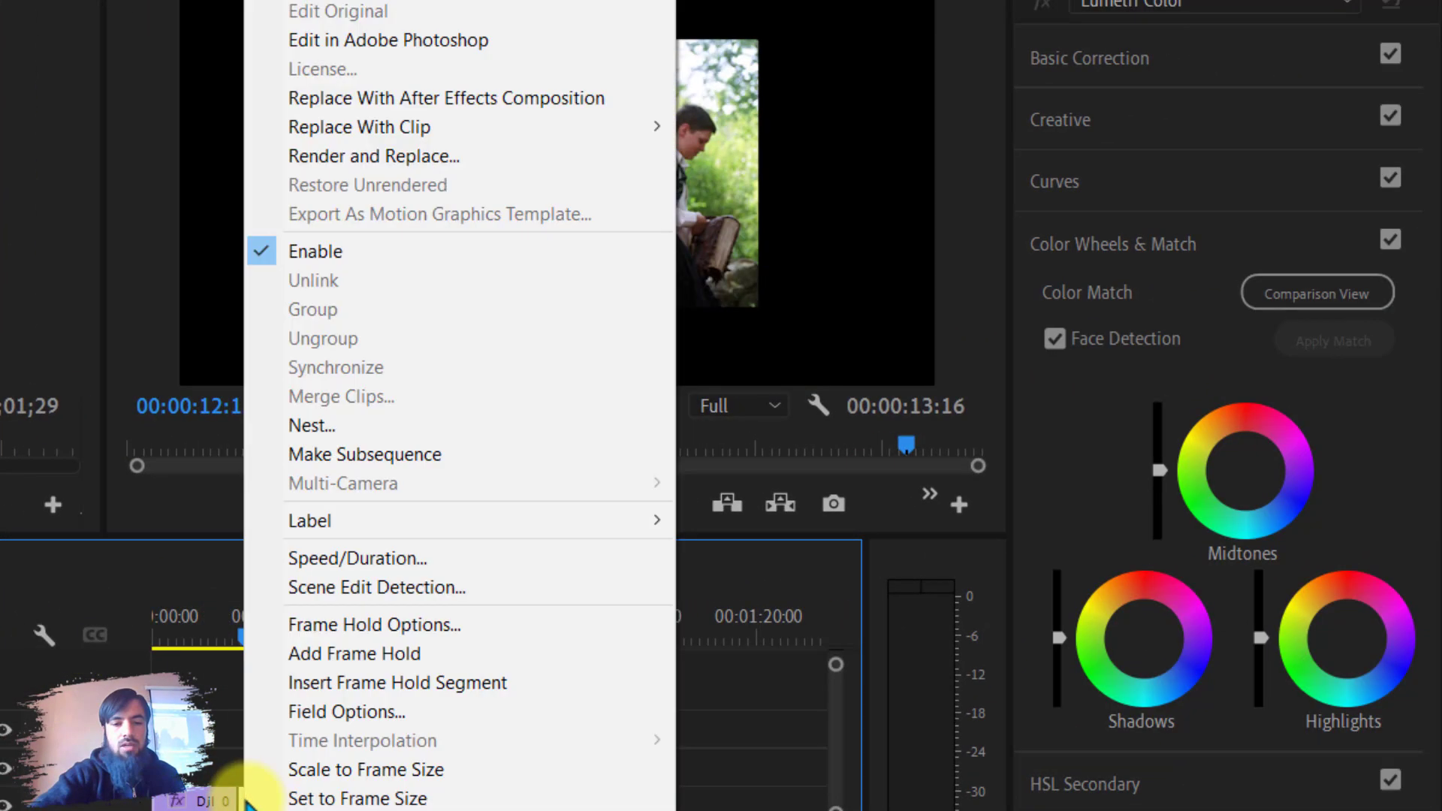
{"action": "left_click", "coordinate": [379, 798]}
{"action": "mouse_move", "coordinate": [220, 643]}
{"action": "left_mouse_down"}
{"action": "mouse_move", "coordinate": [245, 648]}
{"action": "mouse_move", "coordinate": [211, 637]}
{"action": "left_mouse_up"}
{"action": "left_click", "coordinate": [227, 632]}
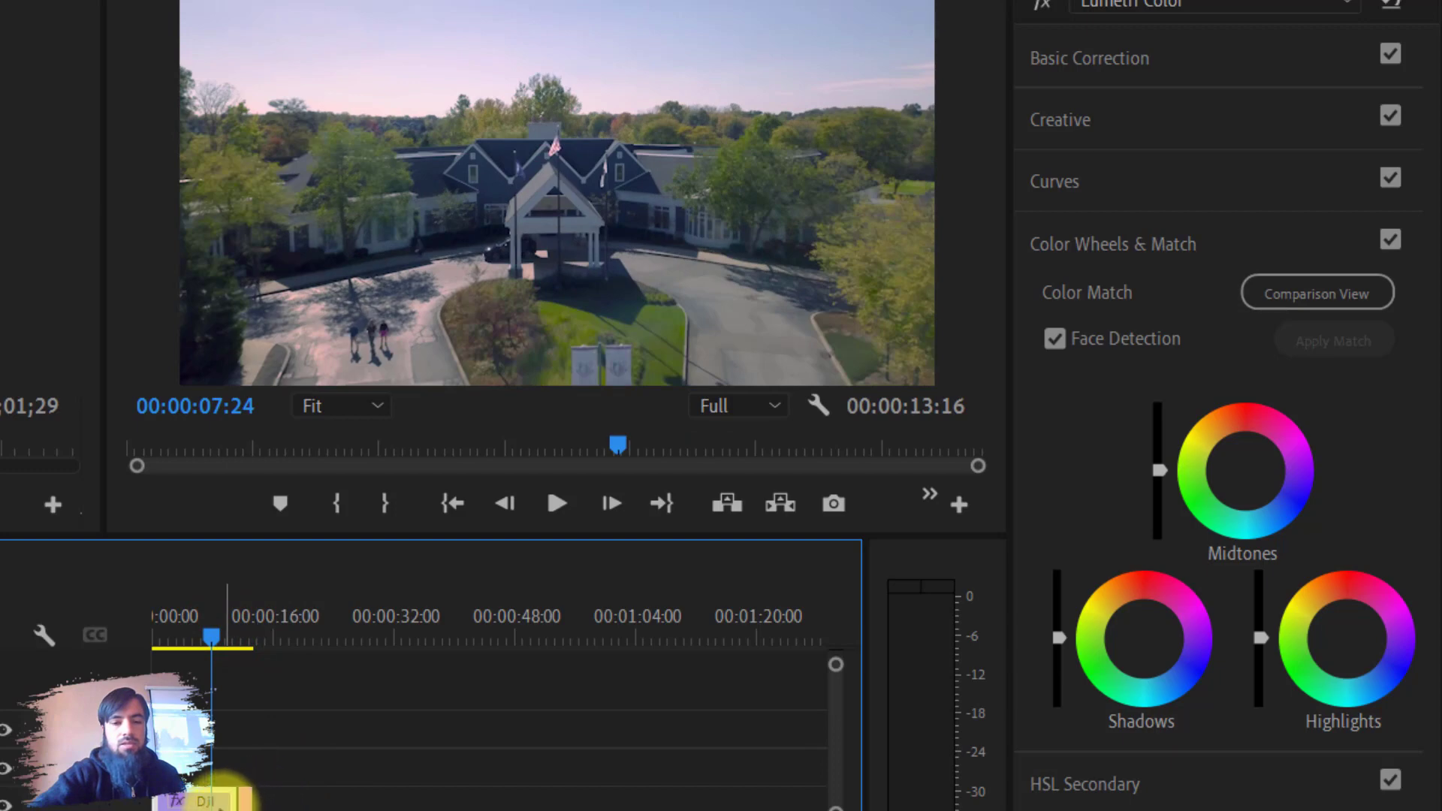
{"action": "left_click", "coordinate": [1117, 228]}
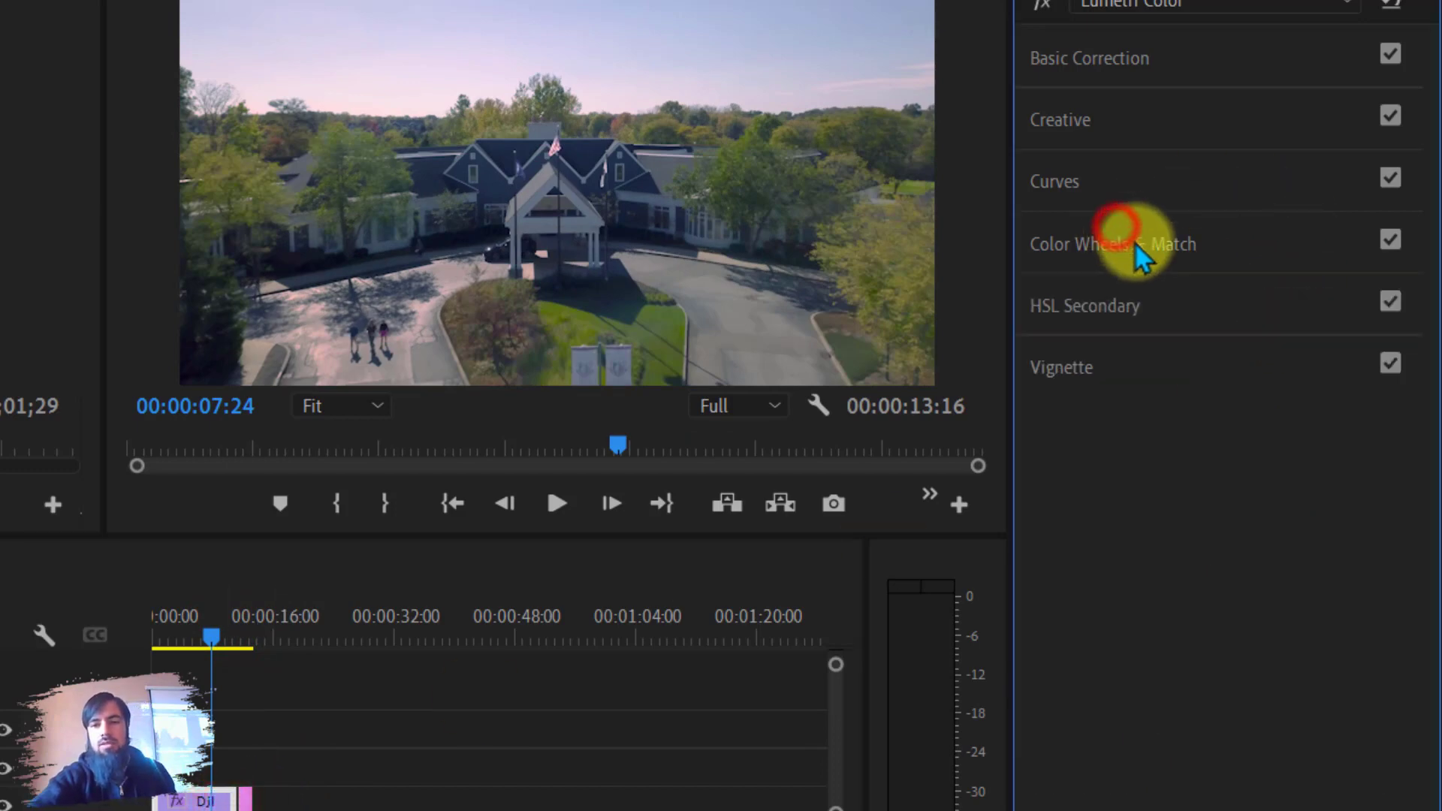
{"action": "left_click", "coordinate": [1135, 244]}
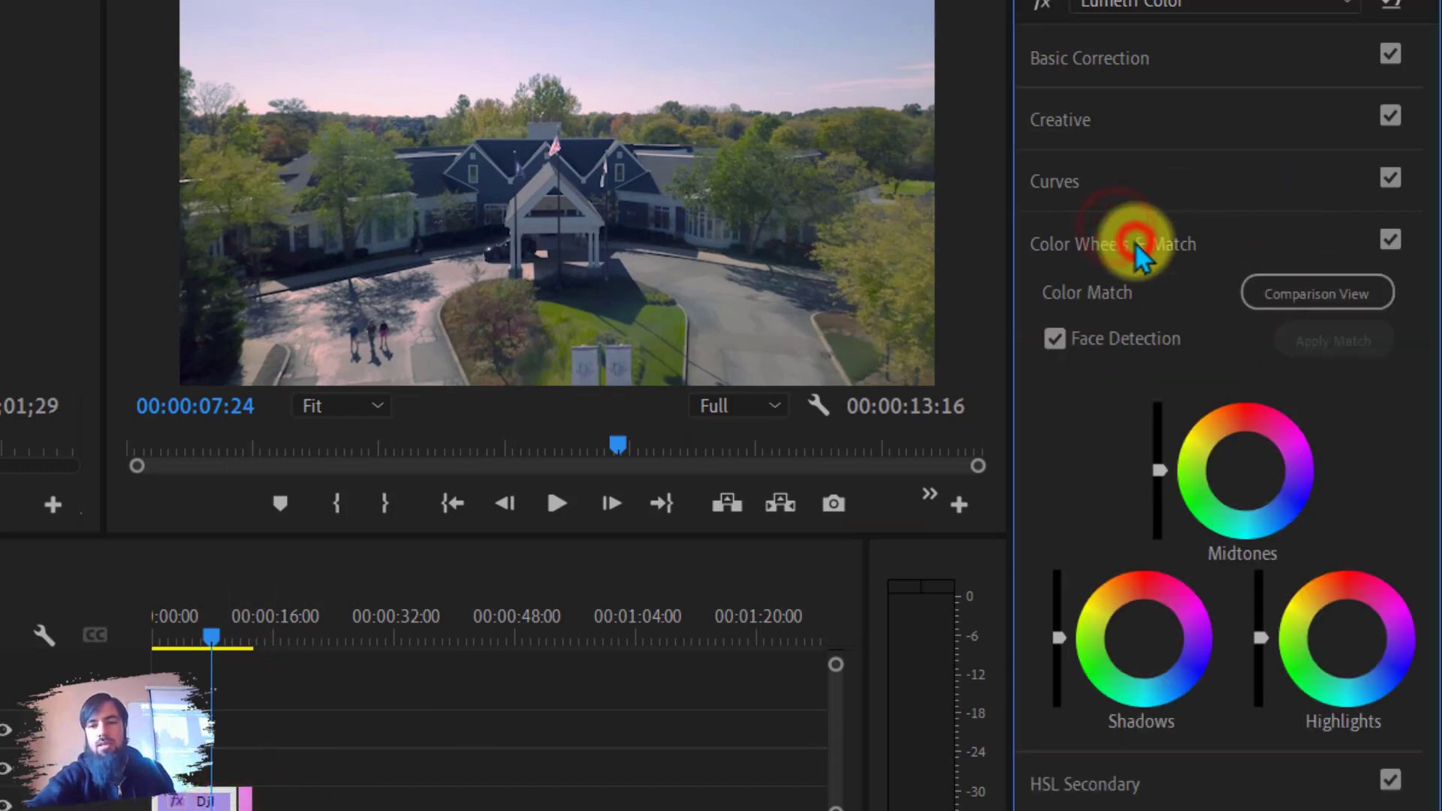
Color match the drone clip to the reference still at 00:00:13:00 using the comparison view.
{"action": "left_click", "coordinate": [1326, 300]}
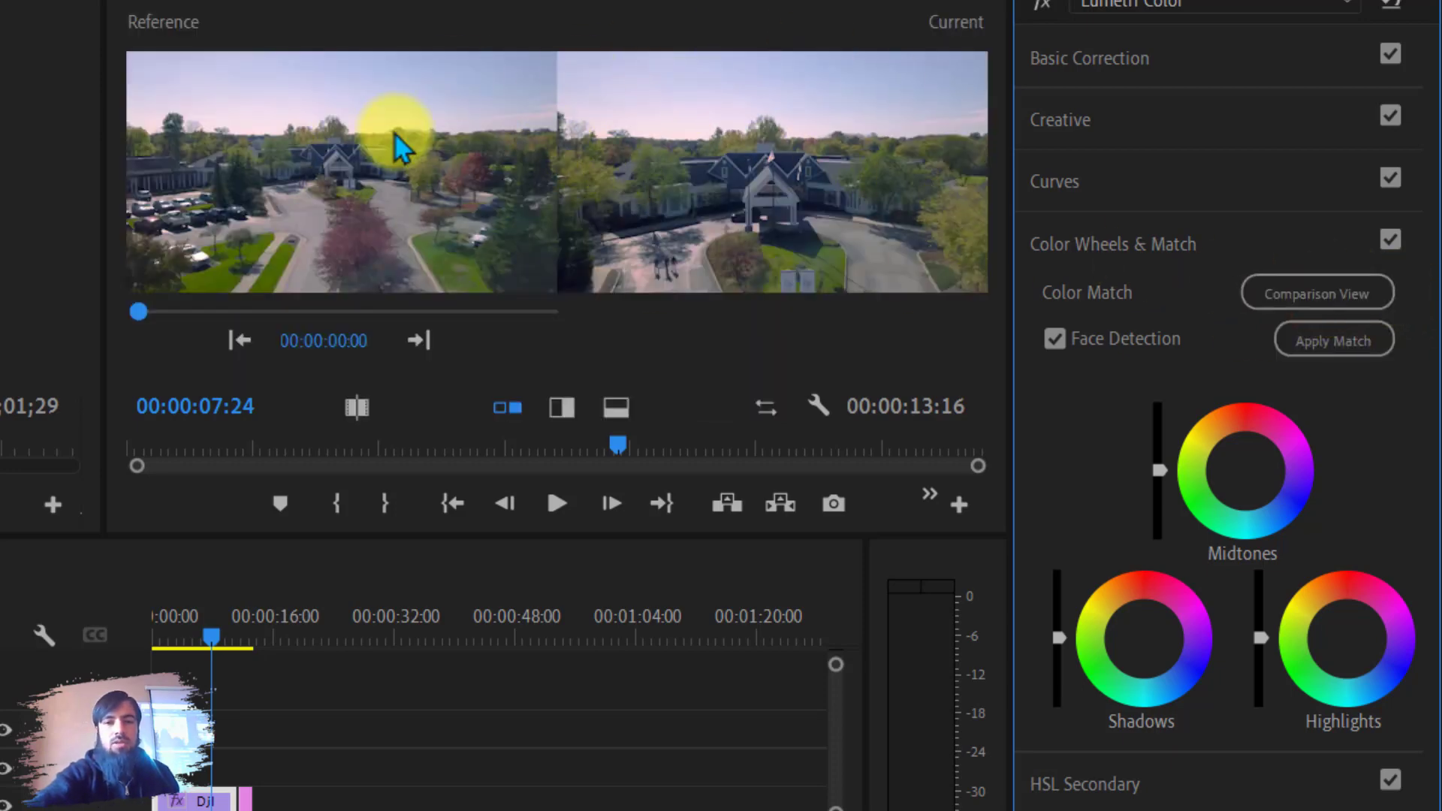
{"action": "left_click_drag", "start_coordinate": [139, 309], "coordinate": [531, 311]}
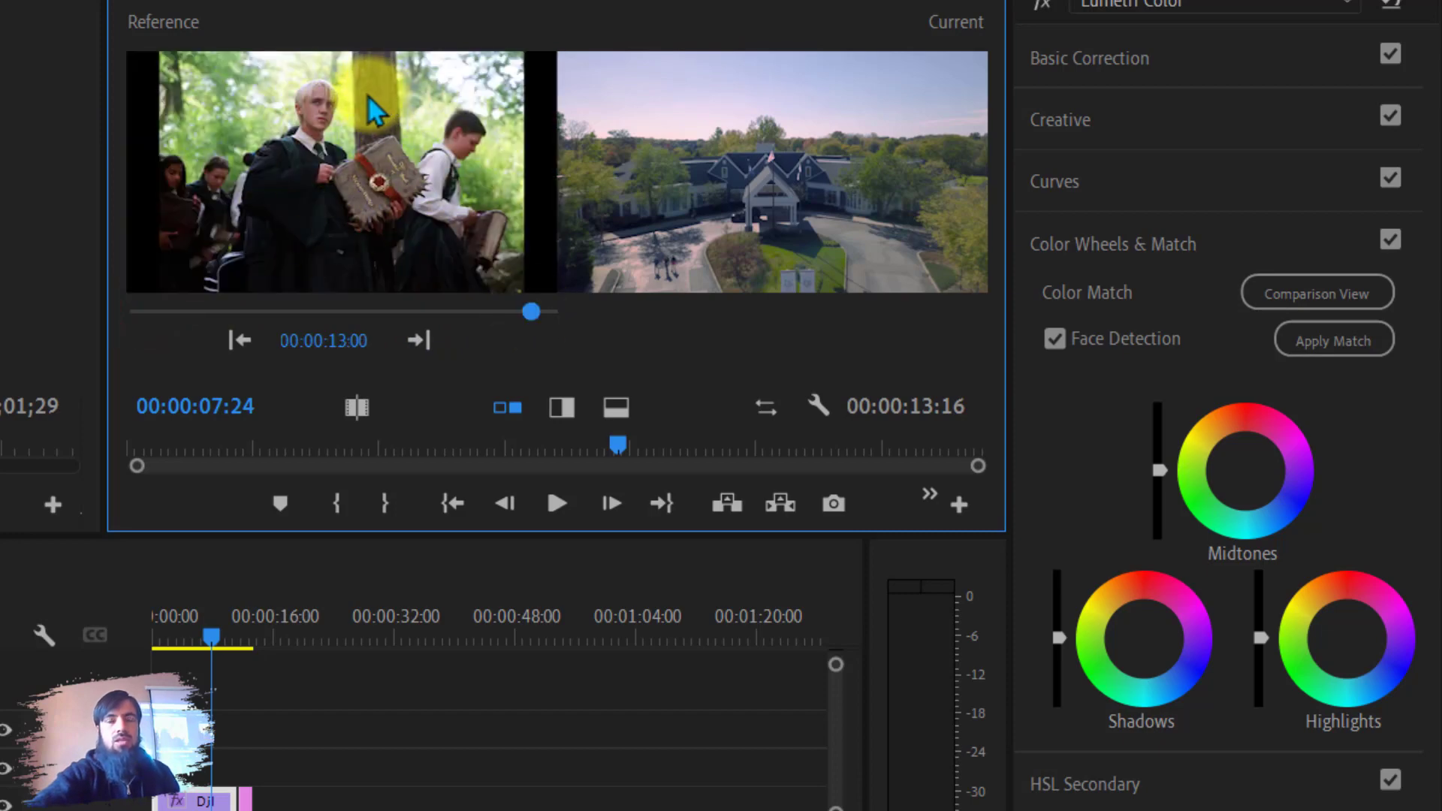
{"action": "left_click", "coordinate": [1329, 342]}
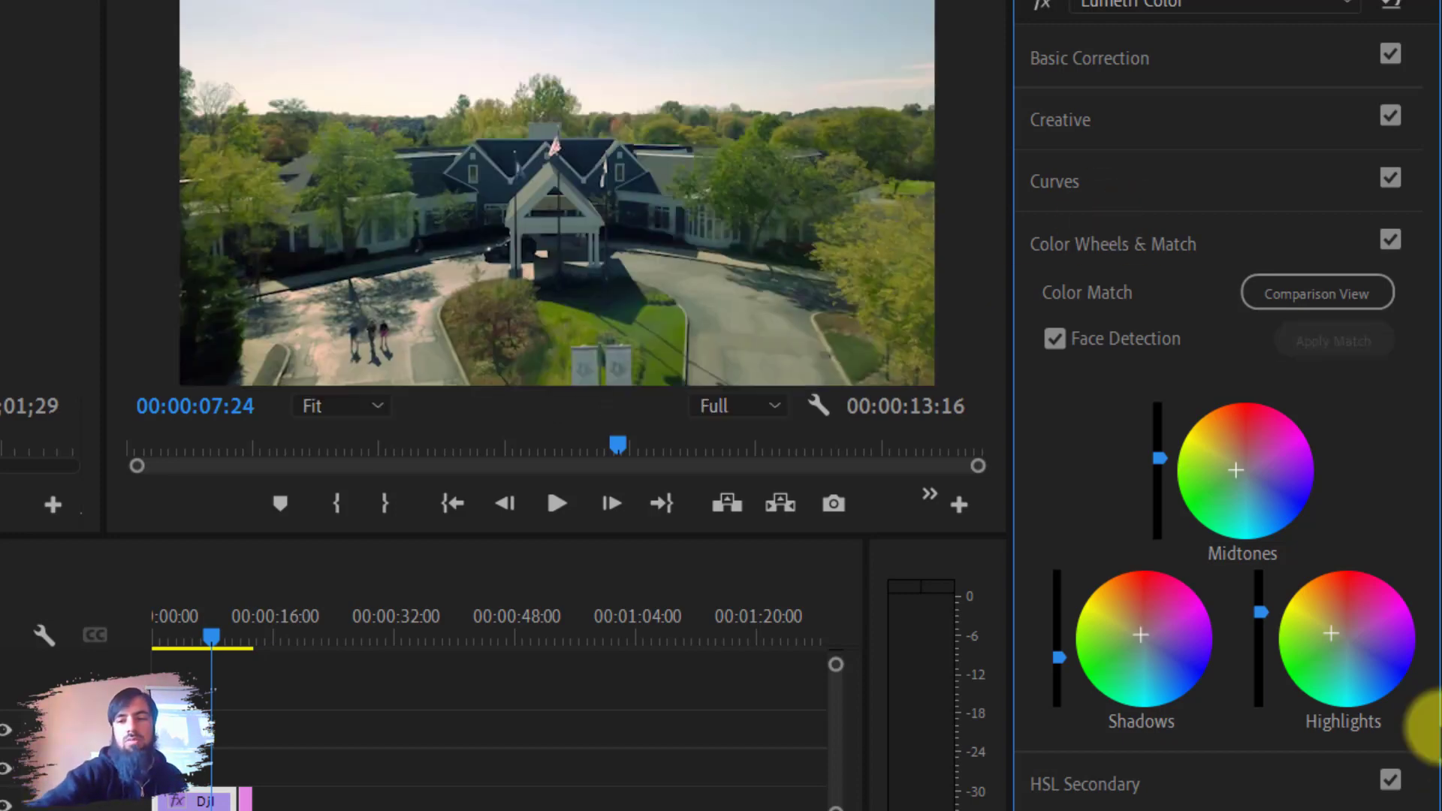
Fine-tune the brightness sliders of the shadows, midtones and highlights color wheels after the match.
{"action": "mouse_move", "coordinate": [1058, 658]}
{"action": "left_mouse_down"}
{"action": "mouse_move", "coordinate": [1020, 605]}
{"action": "mouse_move", "coordinate": [1036, 633]}
{"action": "mouse_move", "coordinate": [1059, 579]}
{"action": "mouse_move", "coordinate": [1058, 658]}
{"action": "left_mouse_up"}
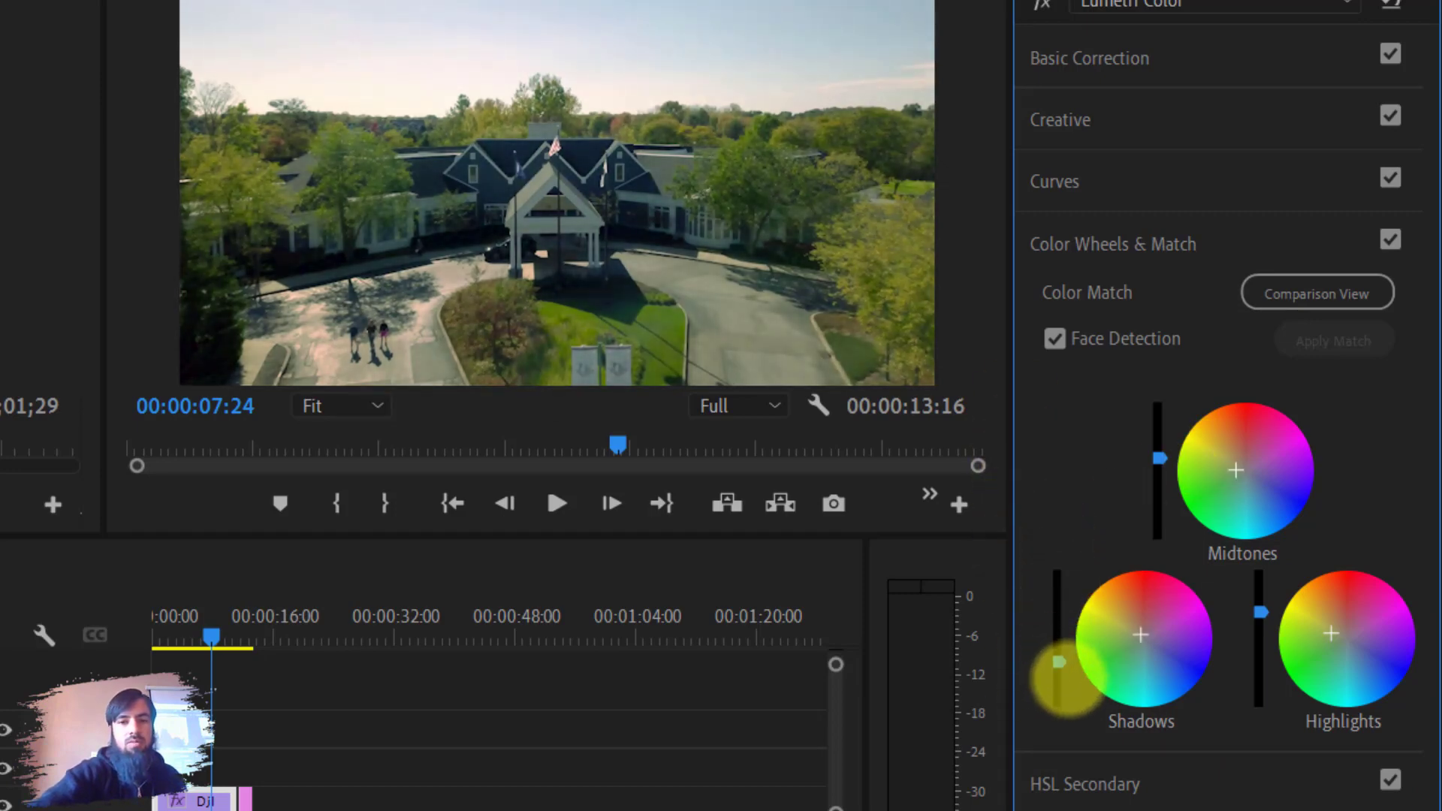
{"action": "left_click_drag", "start_coordinate": [1158, 457], "coordinate": [1169, 518]}
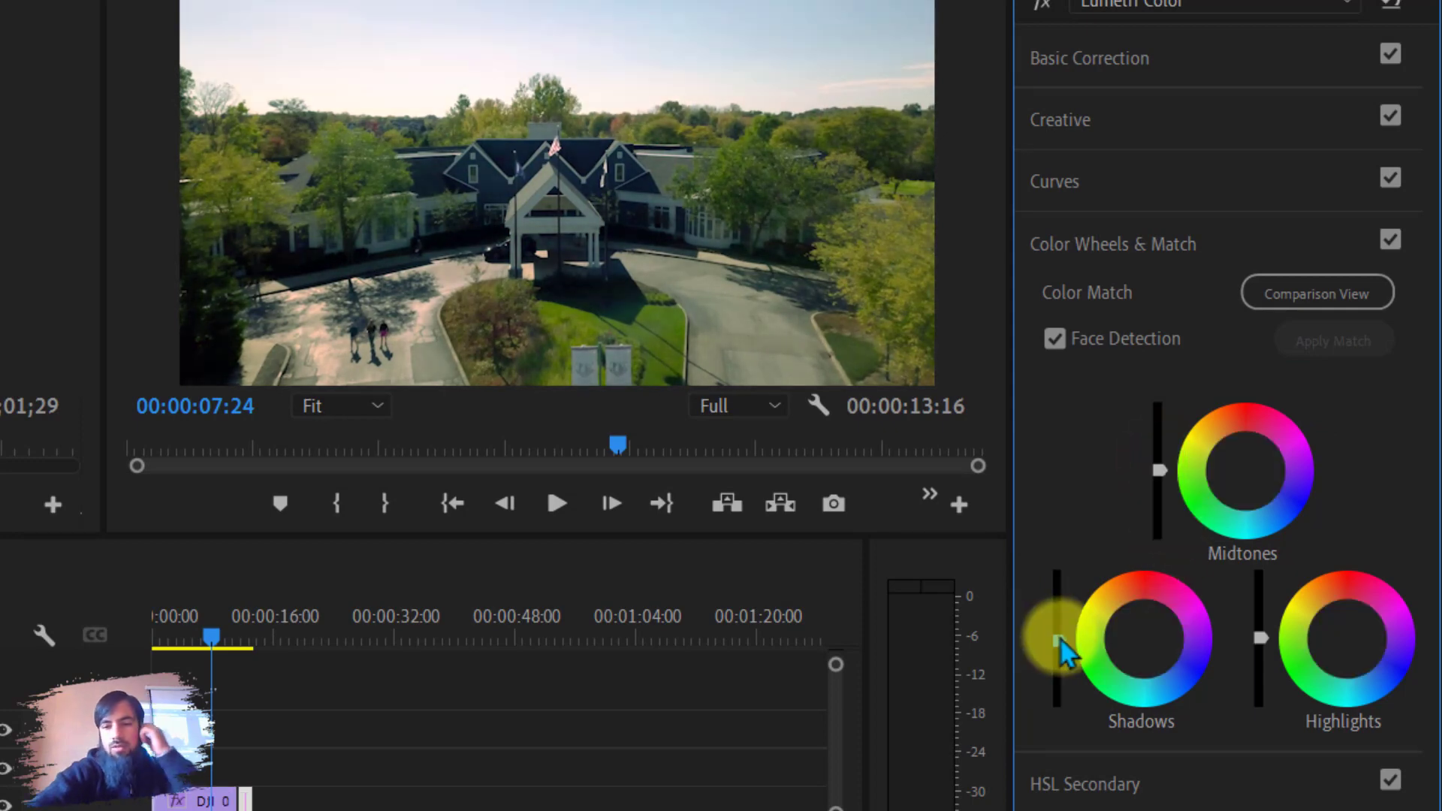
{"action": "left_click_drag", "start_coordinate": [1060, 635], "coordinate": [1049, 589]}
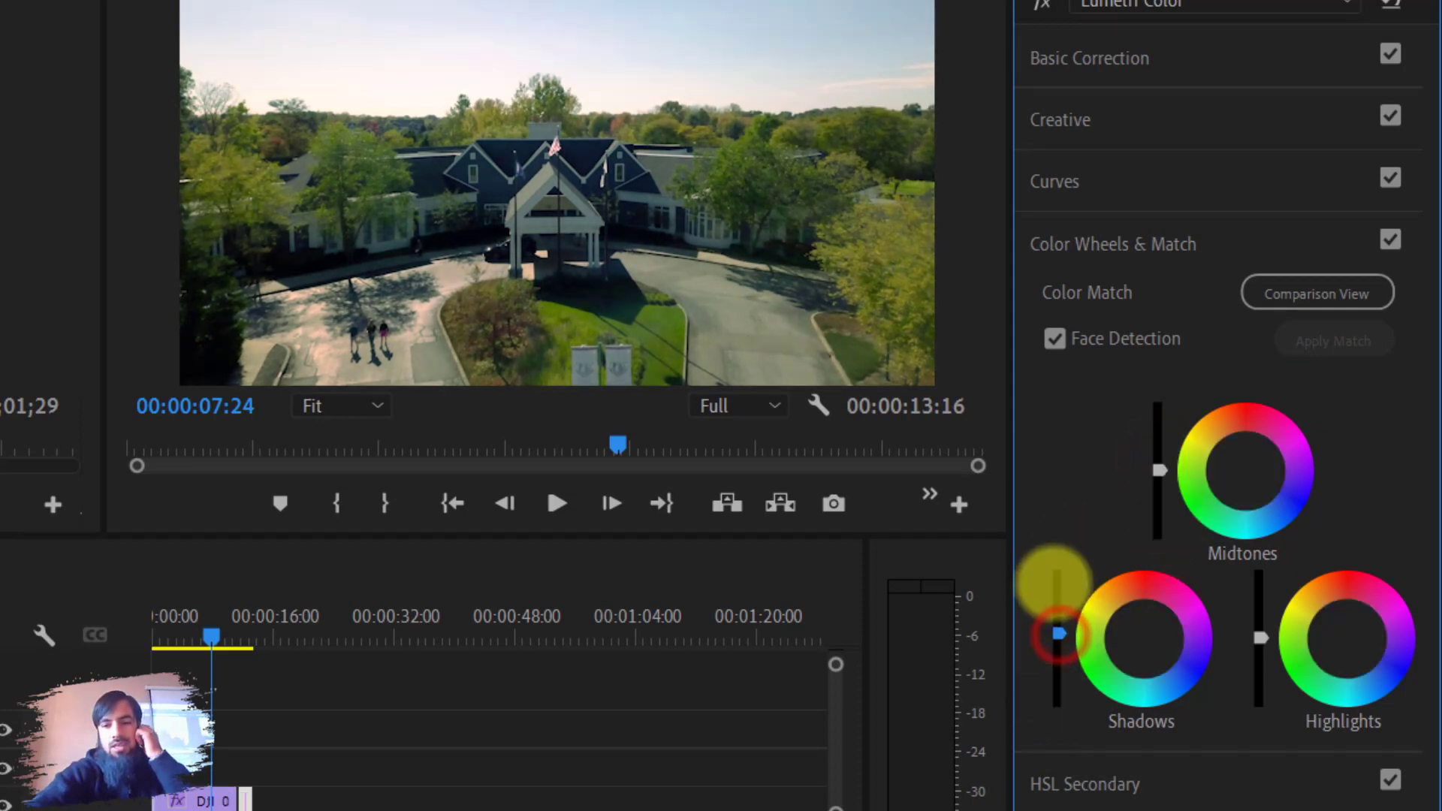
{"action": "mouse_move", "coordinate": [1157, 470]}
{"action": "left_mouse_down"}
{"action": "mouse_move", "coordinate": [1170, 398]}
{"action": "mouse_move", "coordinate": [1154, 506]}
{"action": "mouse_move", "coordinate": [1146, 450]}
{"action": "left_mouse_up"}
{"action": "left_click_drag", "start_coordinate": [1253, 638], "coordinate": [1253, 637]}
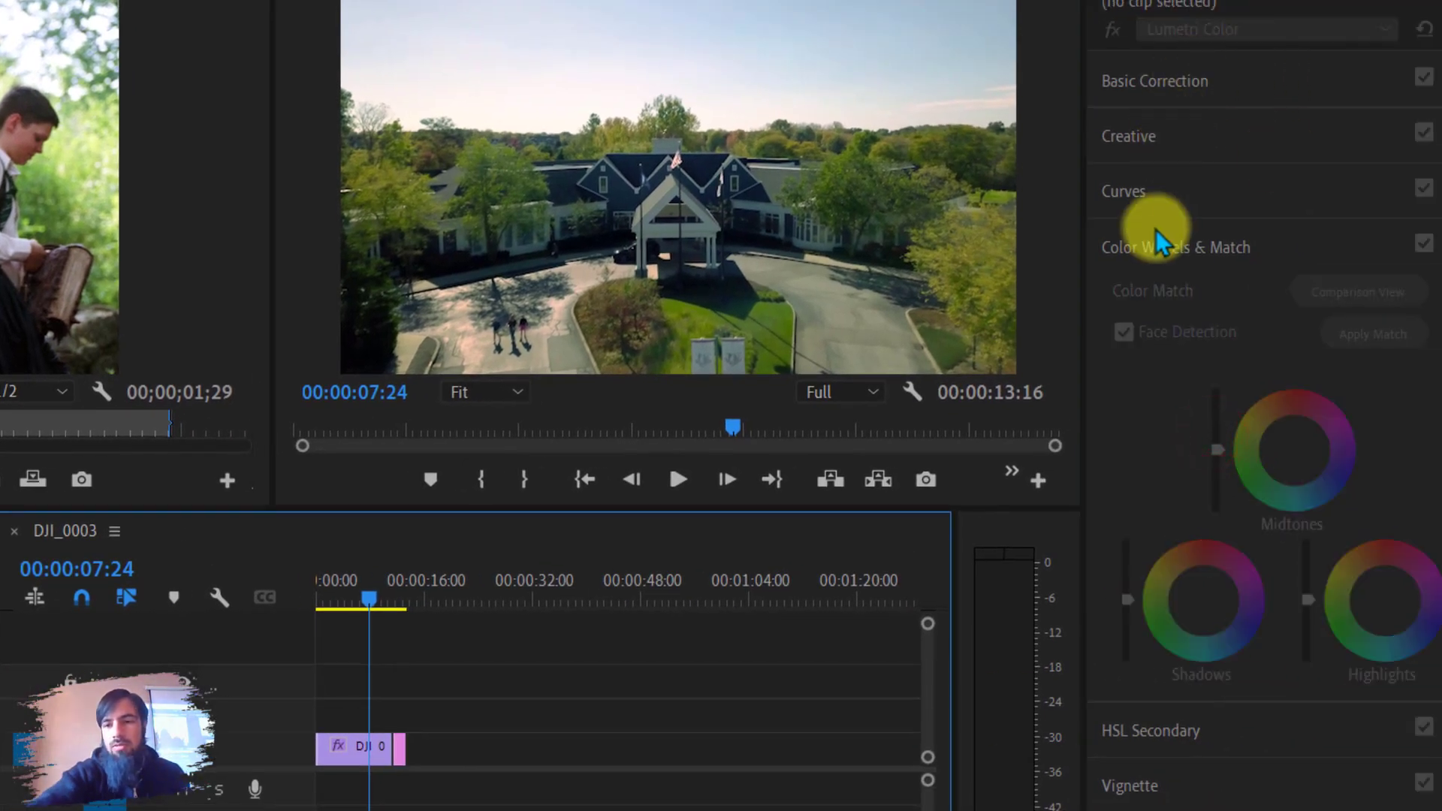
{"action": "left_click", "coordinate": [1156, 233]}
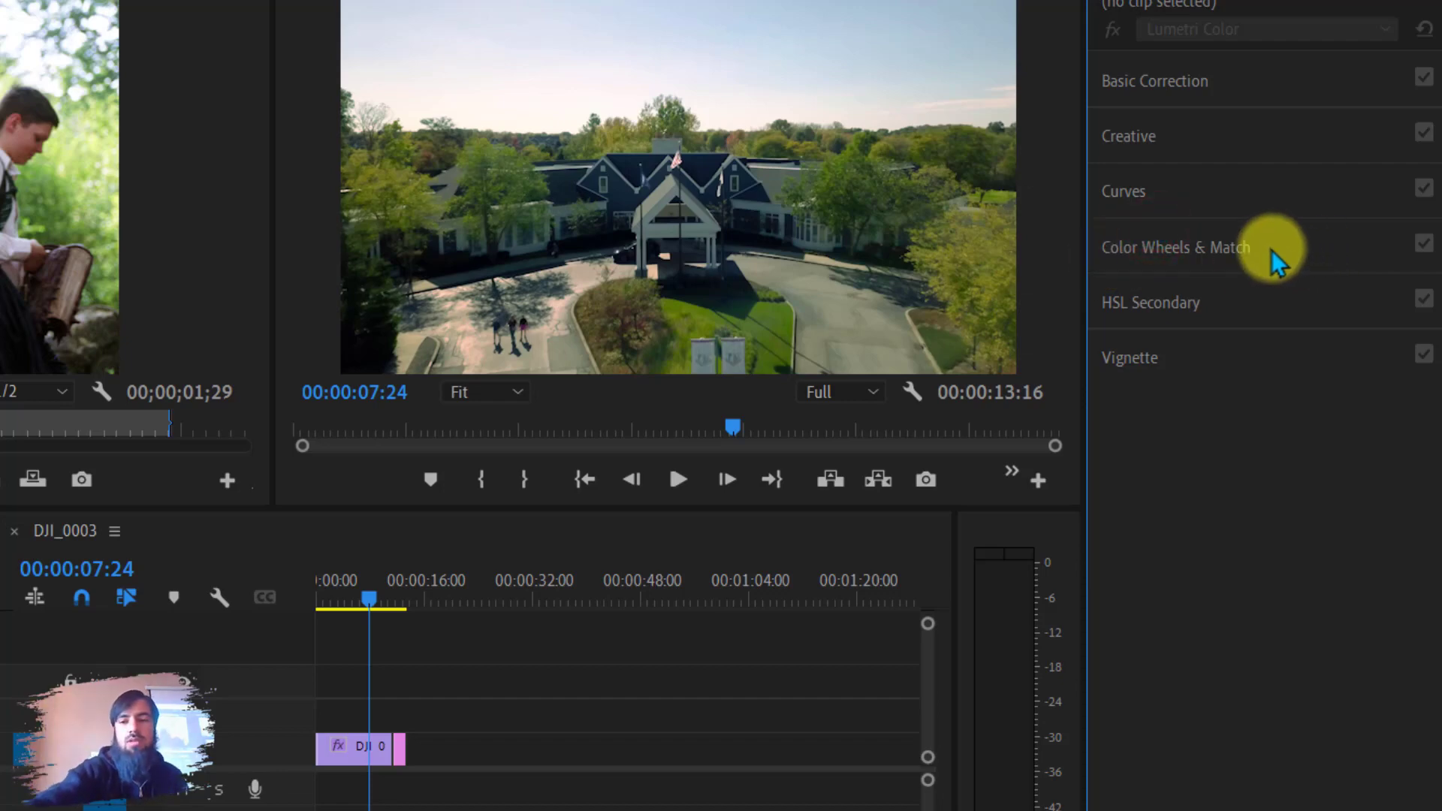
{"action": "left_click", "coordinate": [1177, 305]}
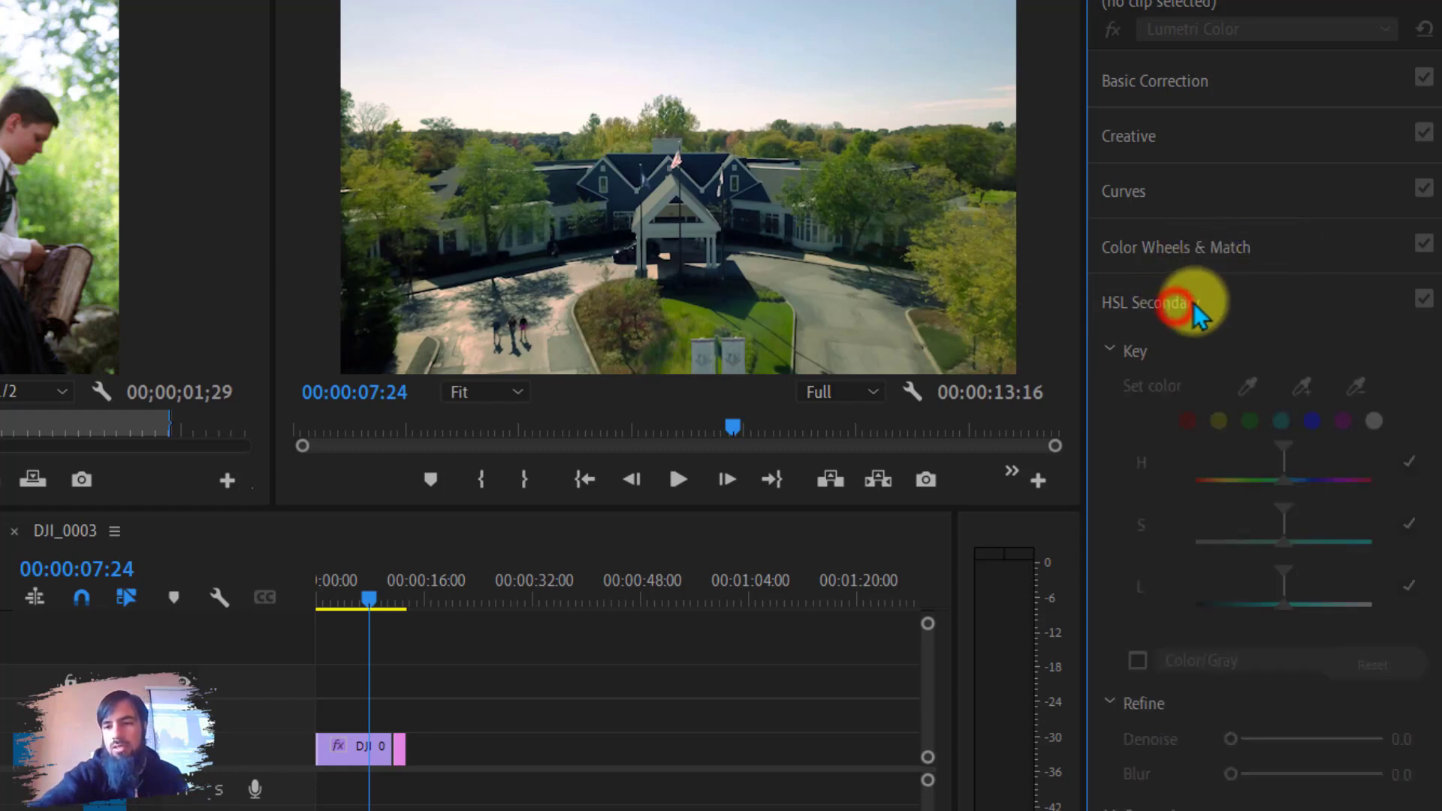
{"action": "left_click", "coordinate": [1194, 302]}
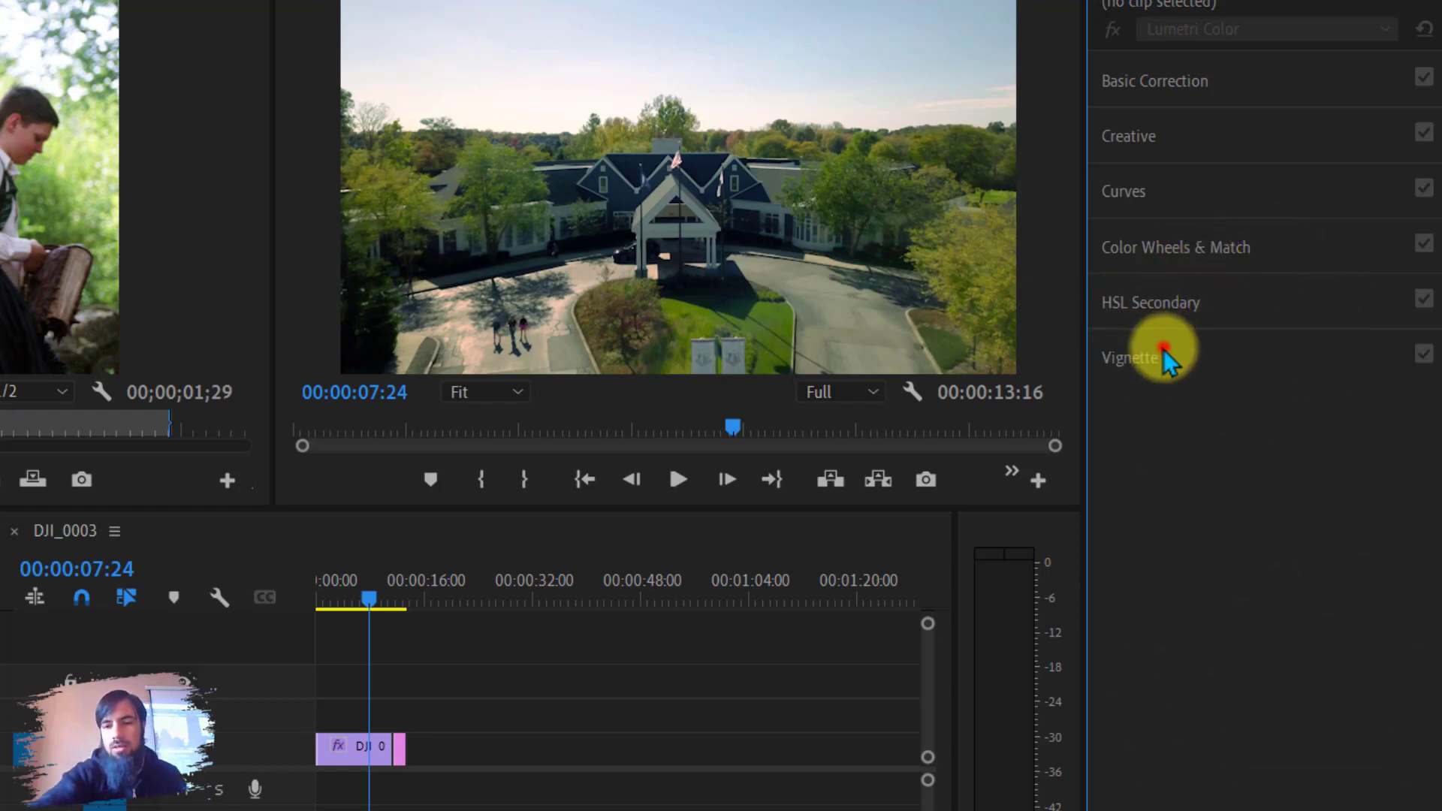